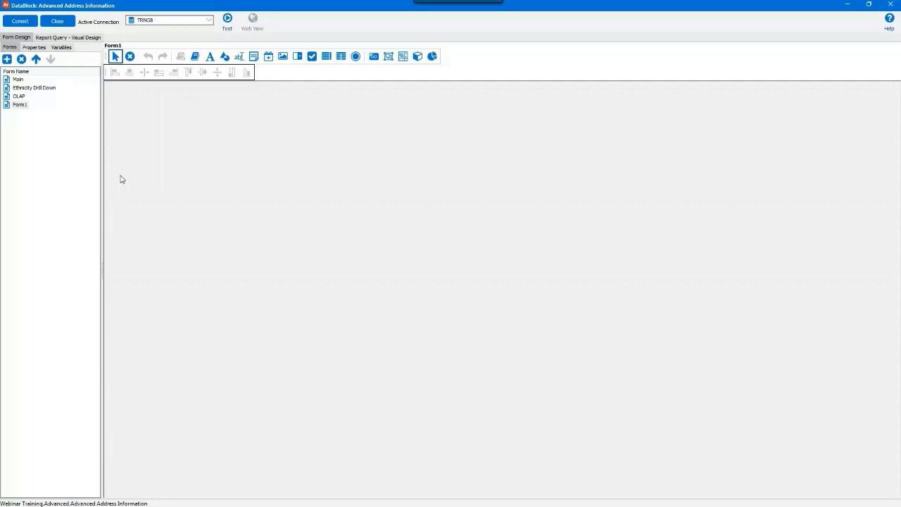
Select Form1 in the Forms list and retype its name as 'Gender Chart'.
click(20, 105)
text(Gender ch)
key(BackSpace)
key(BackSpace)
text(Chart)
key(Return)
Apply the fourth template from the designer's Argos Advanced folder to the Gender Chart form.
click(195, 56)
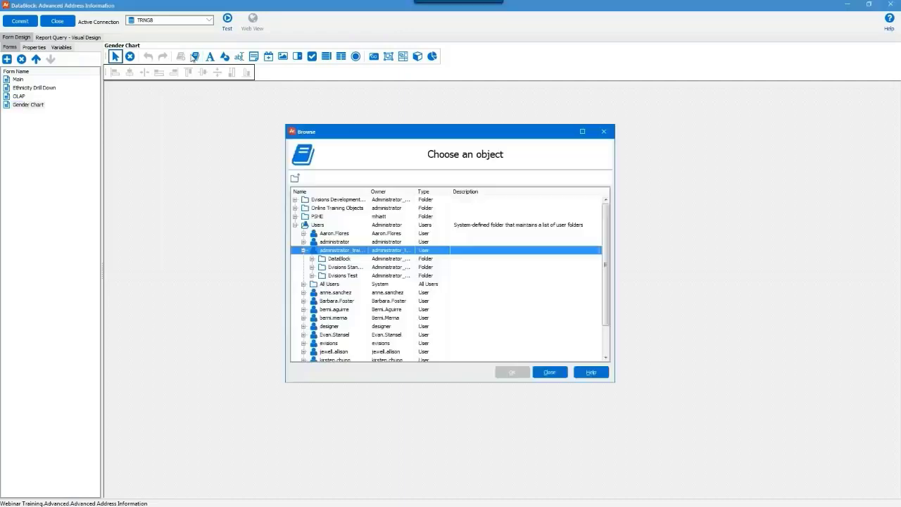
click(304, 326)
click(312, 300)
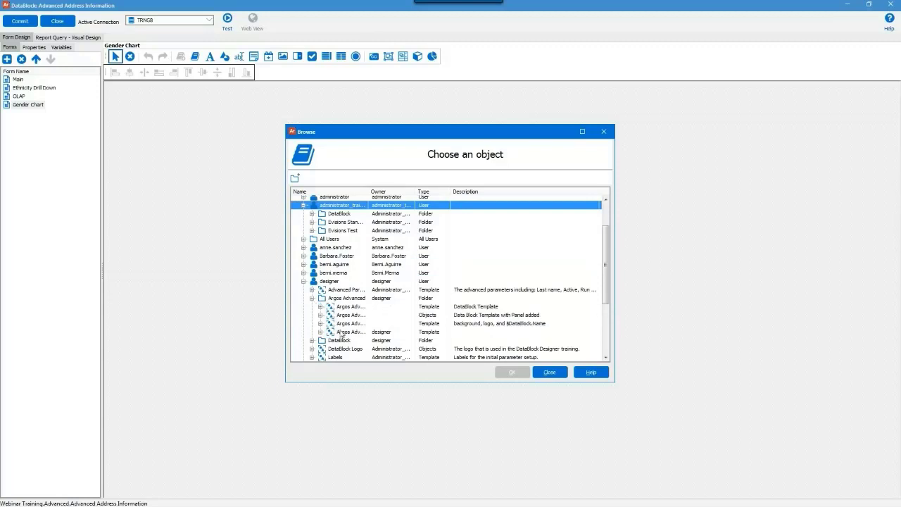
click(343, 332)
click(504, 372)
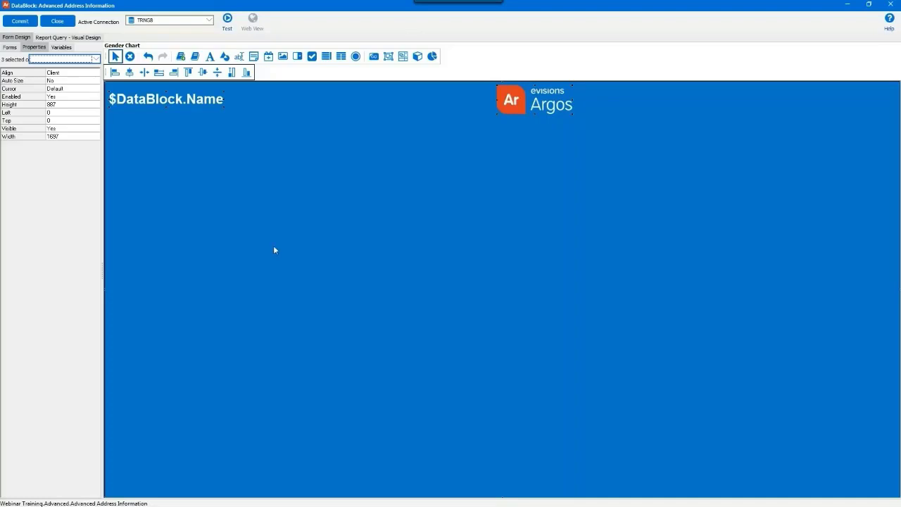
Set the Gender Chart form's Is Tab property to Yes and its Tab Name to 'Gender'.
click(9, 47)
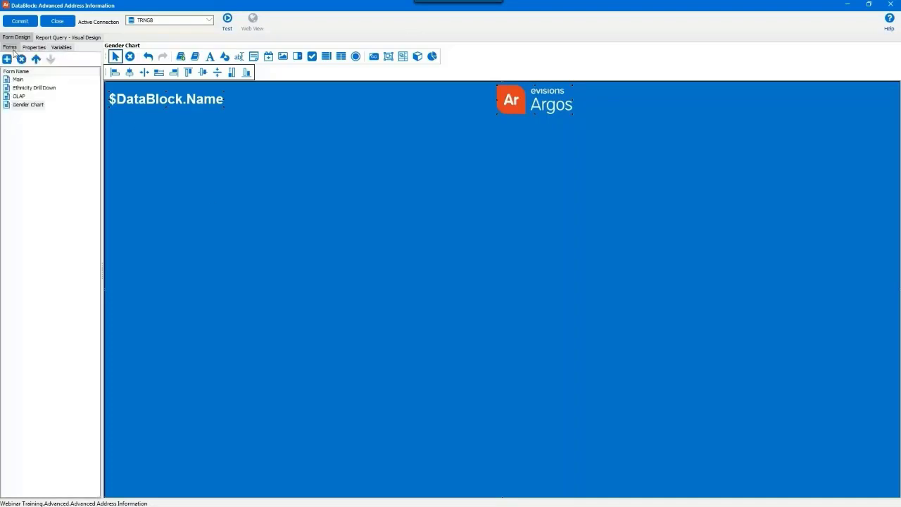
click(18, 95)
click(21, 105)
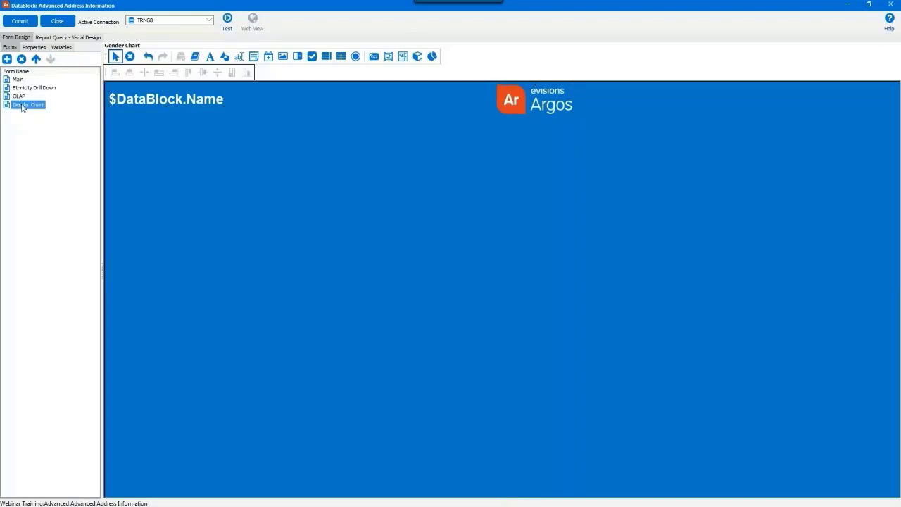
click(33, 47)
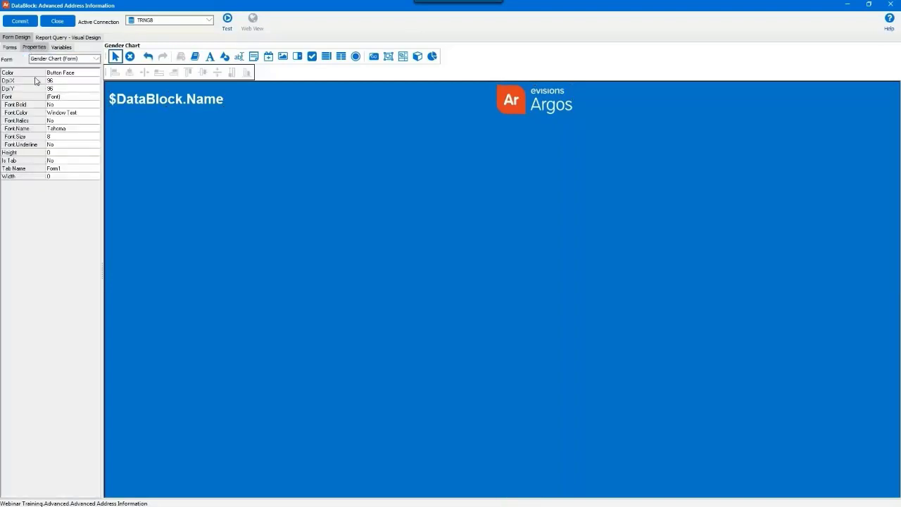
click(58, 162)
click(96, 160)
click(92, 177)
click(81, 169)
text(Gender)
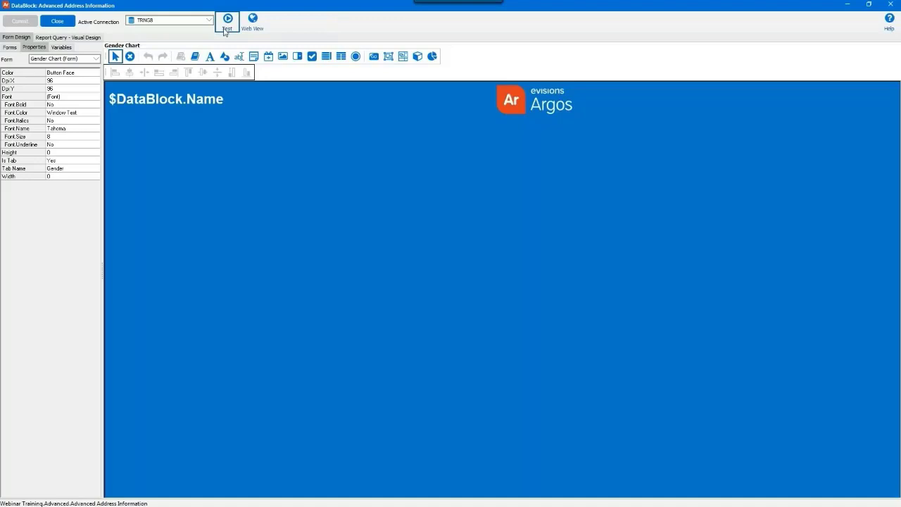
click(226, 29)
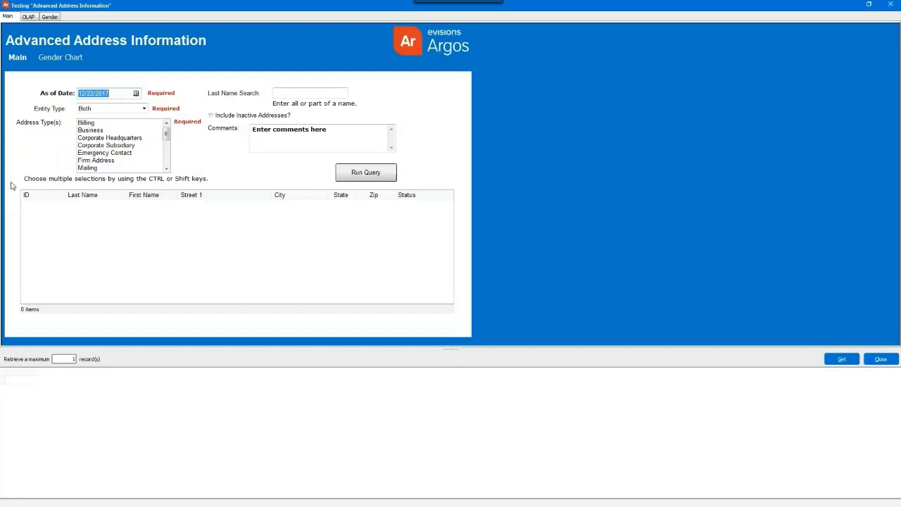
click(49, 17)
click(11, 18)
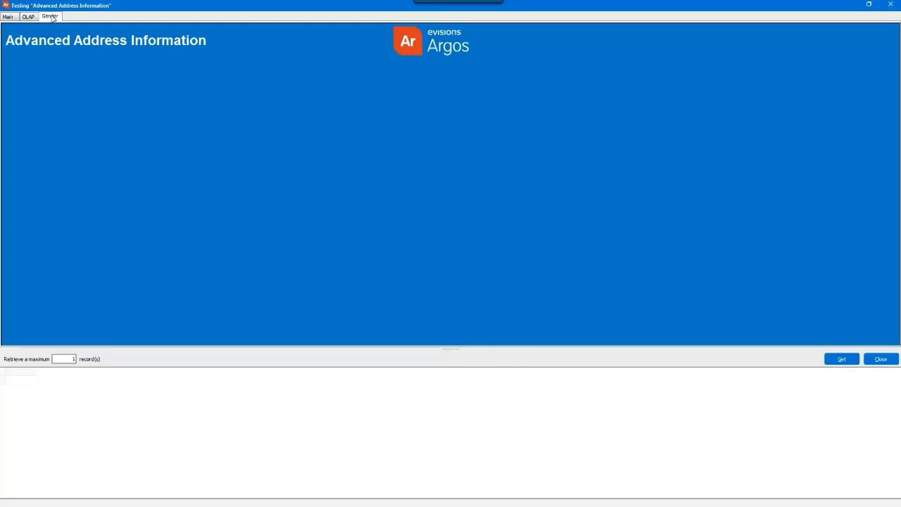
click(50, 18)
click(887, 8)
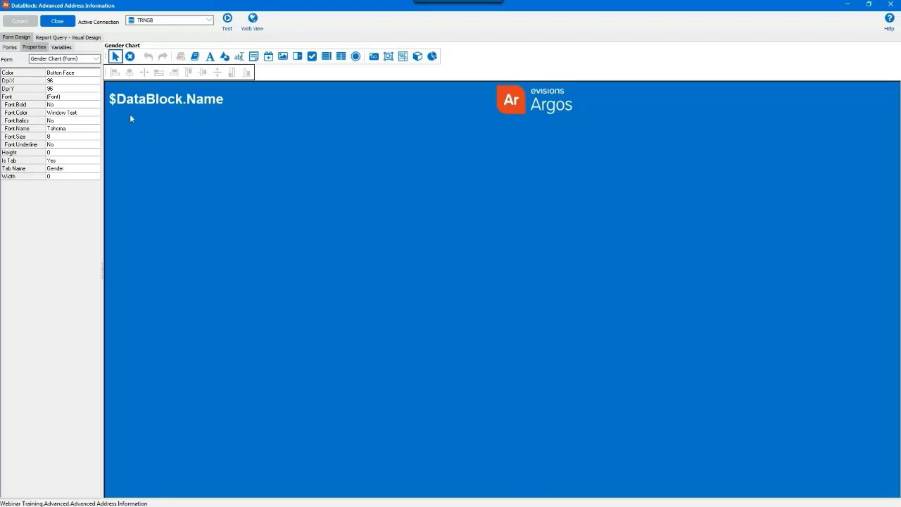
Place a new label near the form's top left with White font colour and font size 12.
click(210, 57)
click(134, 130)
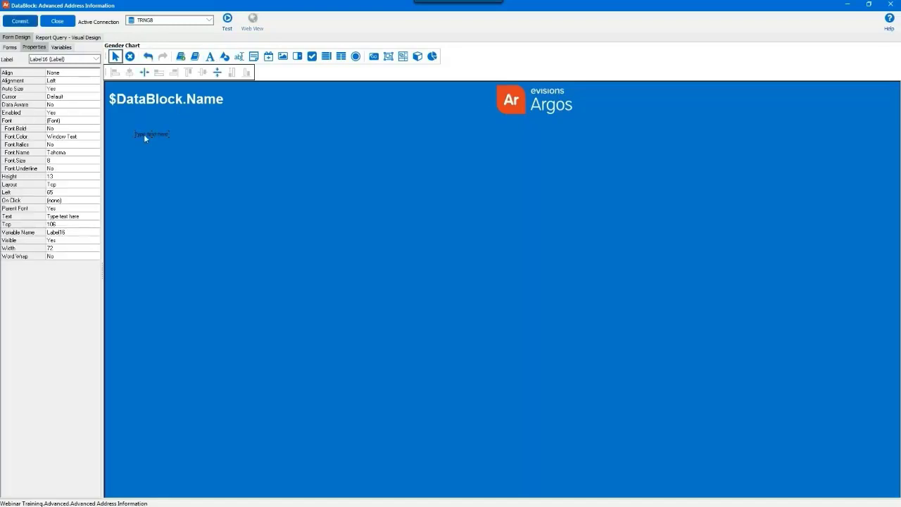
click(89, 136)
key(alt+Down)
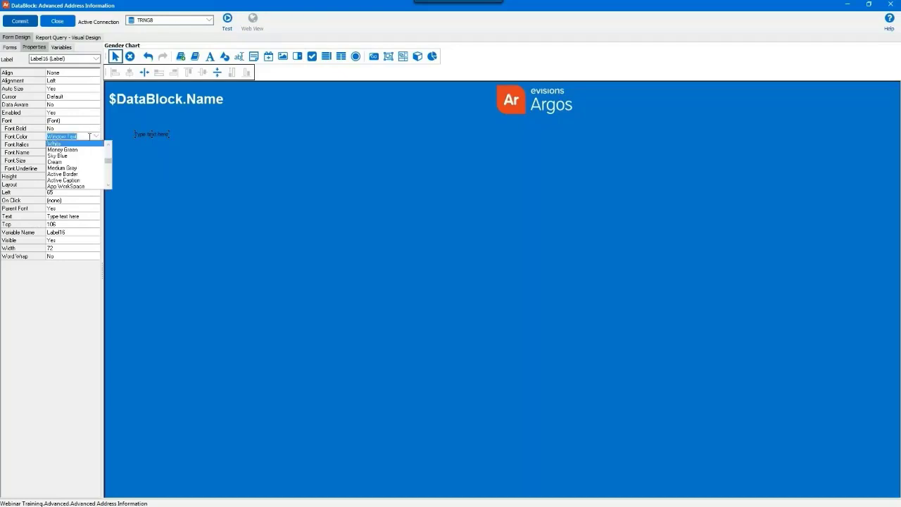
click(88, 144)
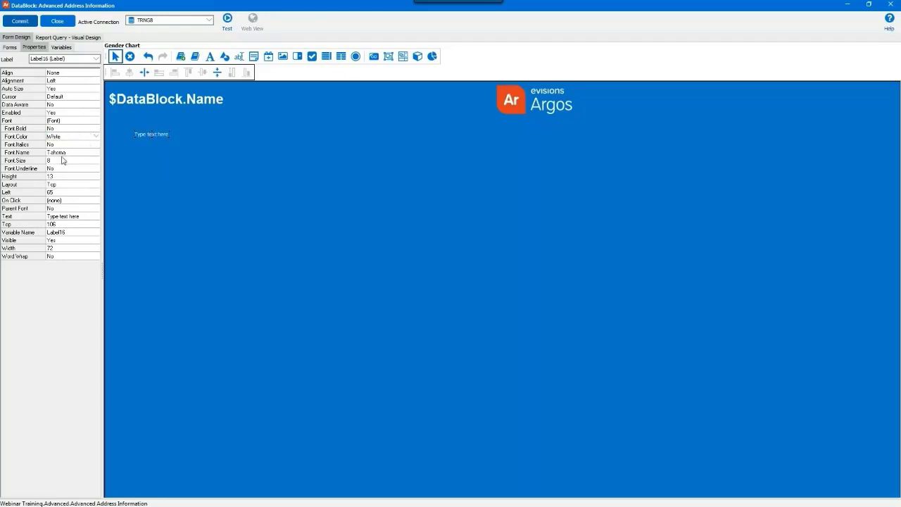
click(62, 161)
text(12)
key(Return)
click(159, 139)
Change the new label's text to 'Main'.
double_click(159, 136)
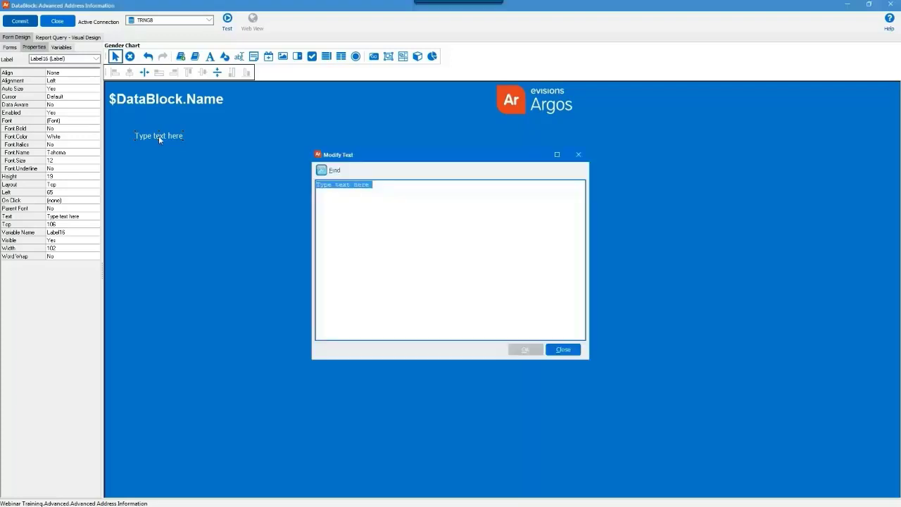
text(Main)
key(Return)
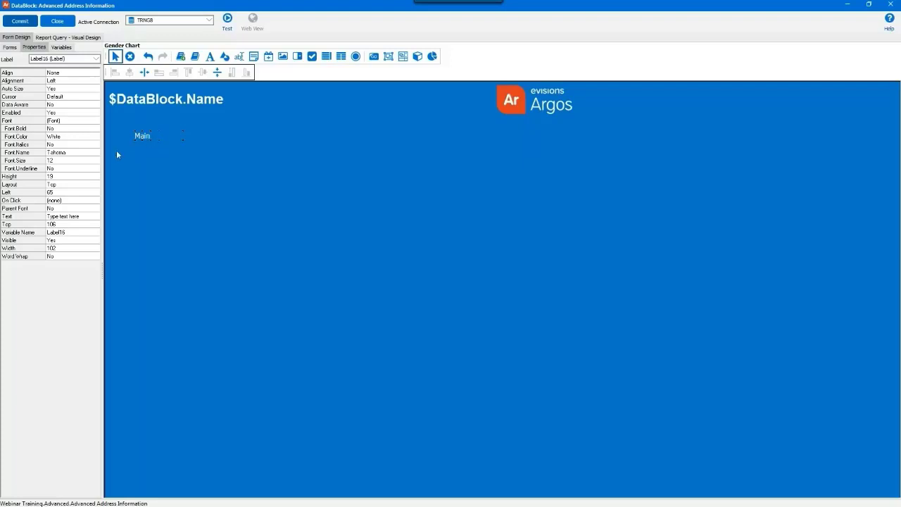
Add an Activate Form action targeting the Main form to the label's On Click event.
click(74, 201)
click(94, 201)
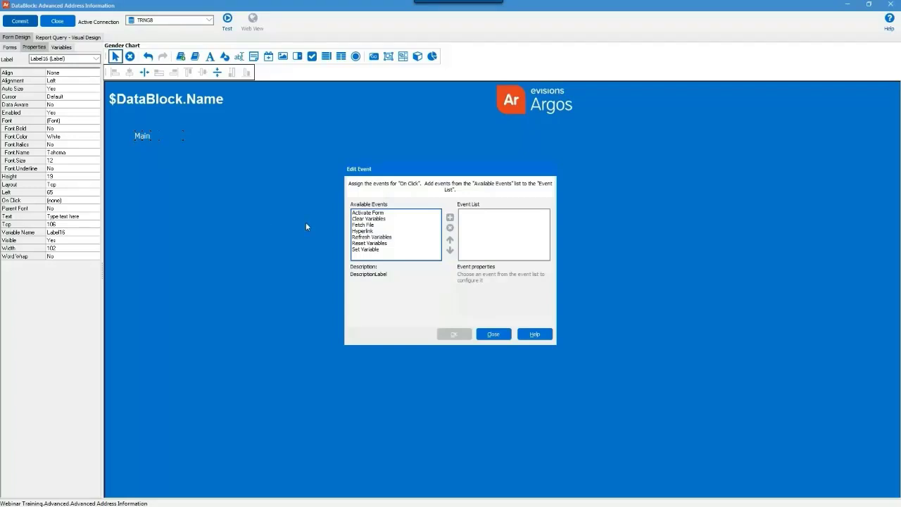
click(369, 213)
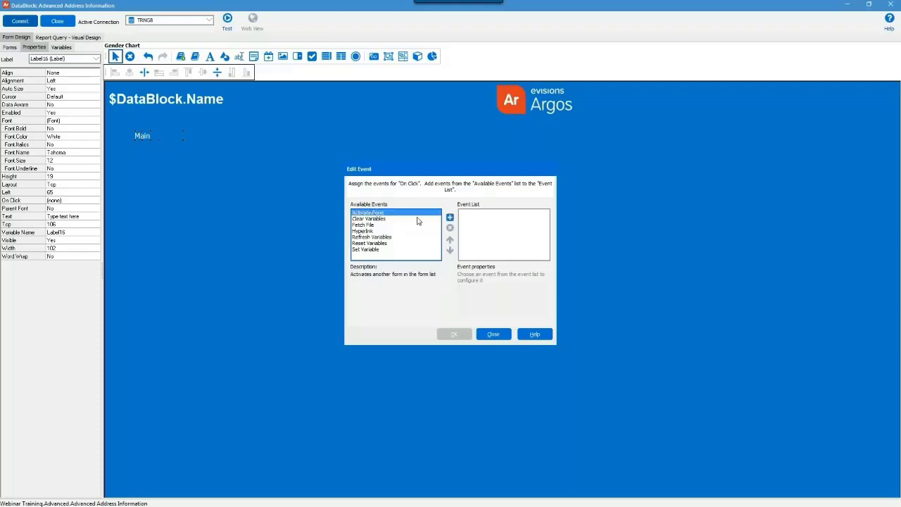
click(450, 218)
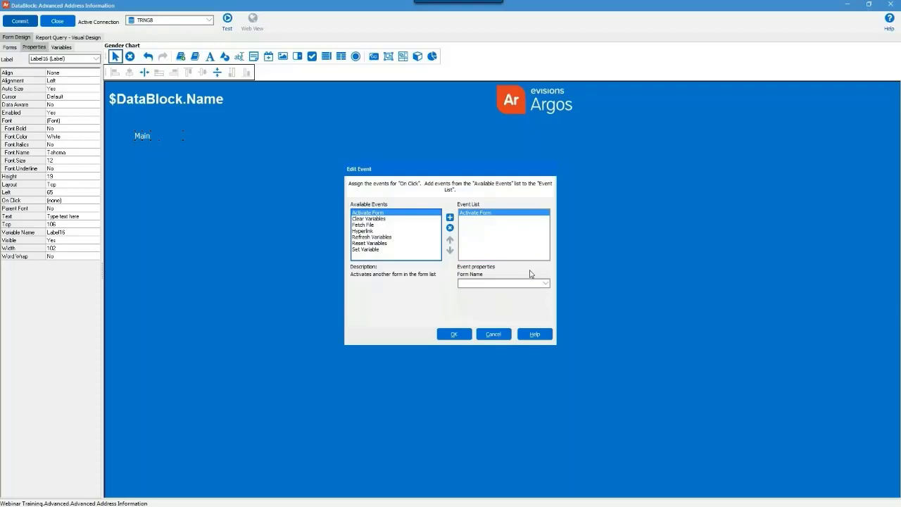
click(521, 285)
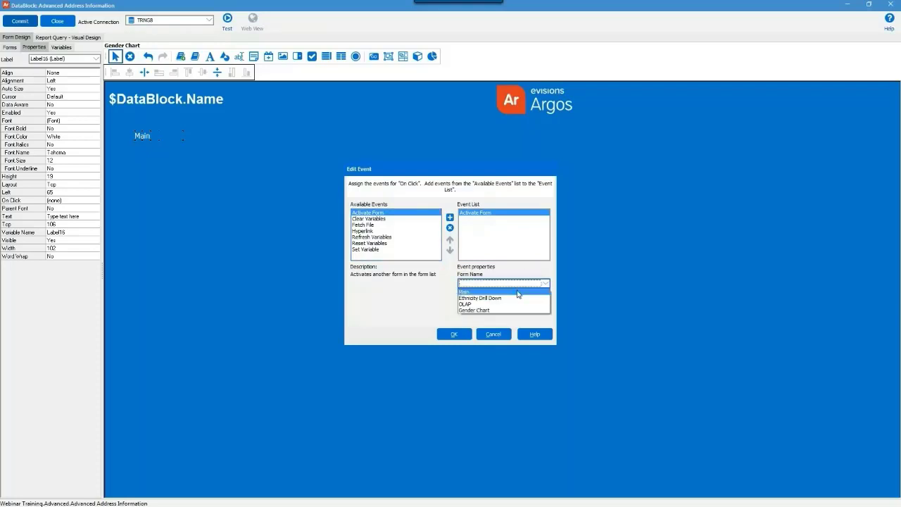
click(518, 294)
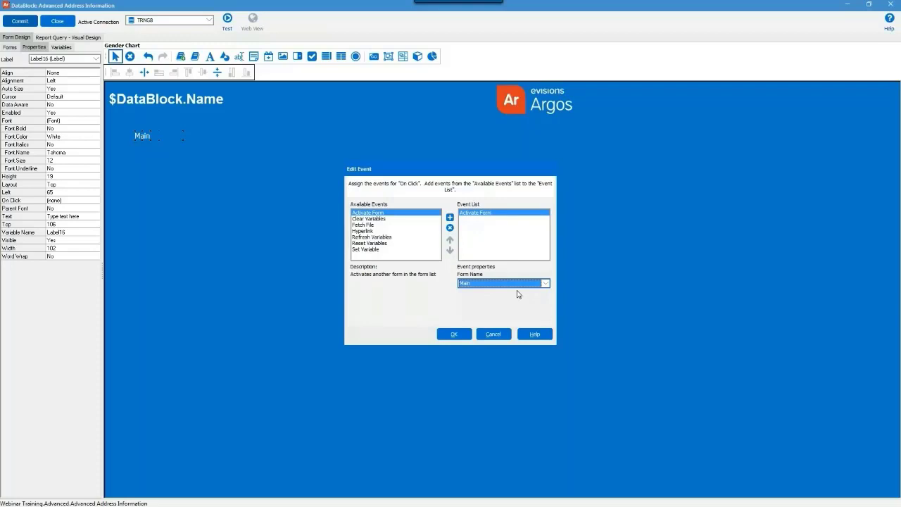
click(454, 333)
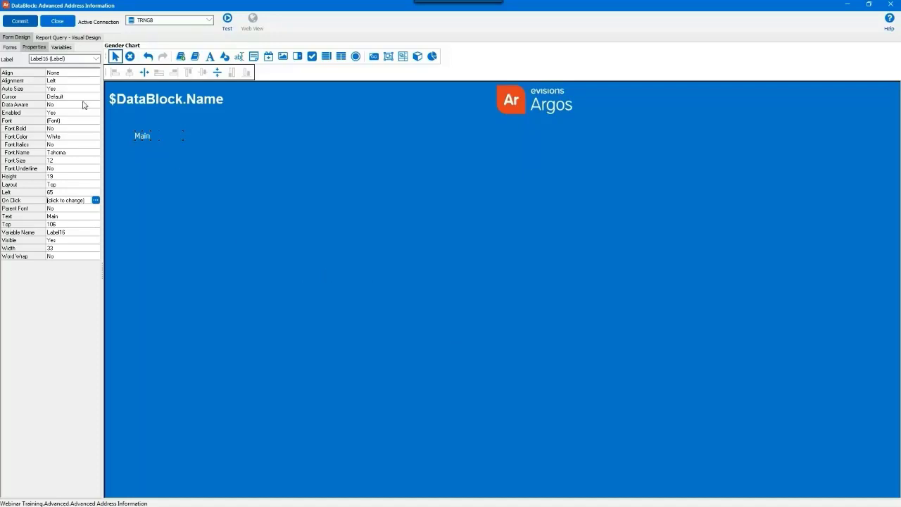
Set the Main label's Cursor property to HandPoint.
click(79, 95)
click(98, 97)
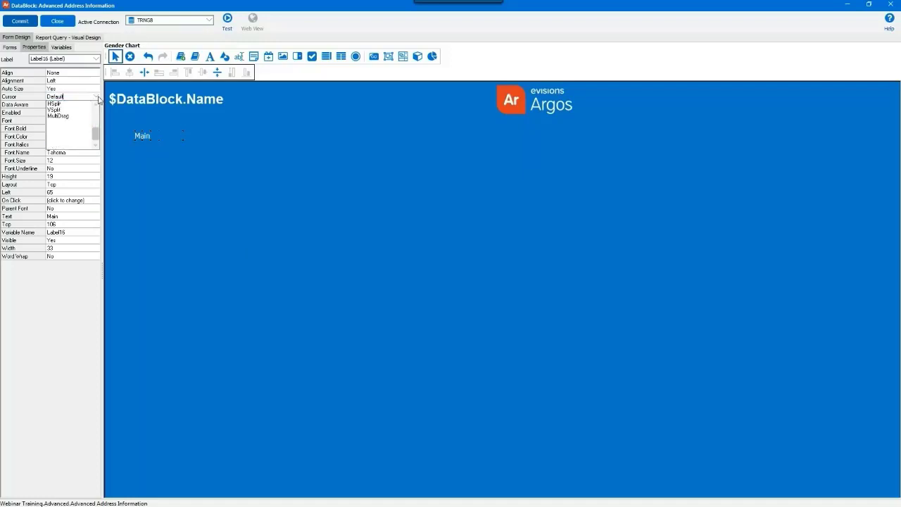
scroll(74, 130, up, 2)
click(69, 150)
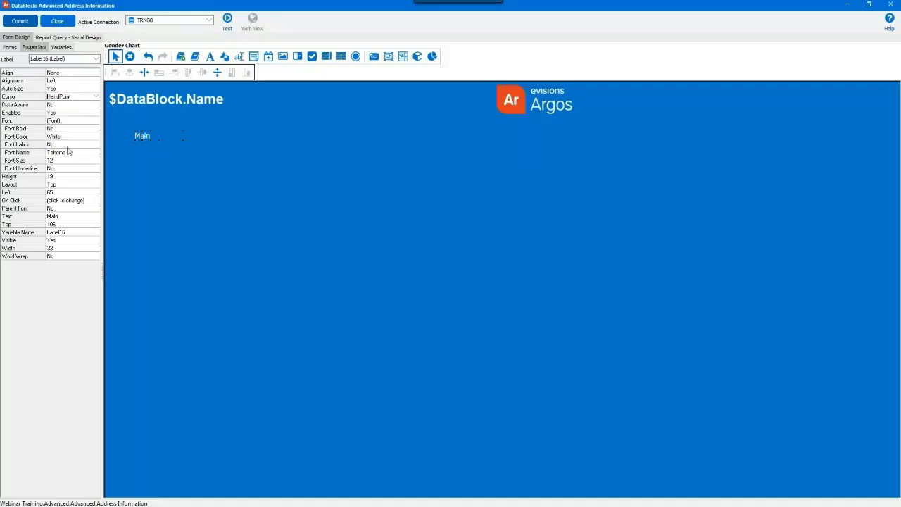
Duplicate the Main label with copy and paste.
click(140, 149)
click(141, 140)
key(ctrl+v)
Move the copied label up and change its text to 'Gender Chart'.
drag(166, 141, 170, 133)
double_click(171, 132)
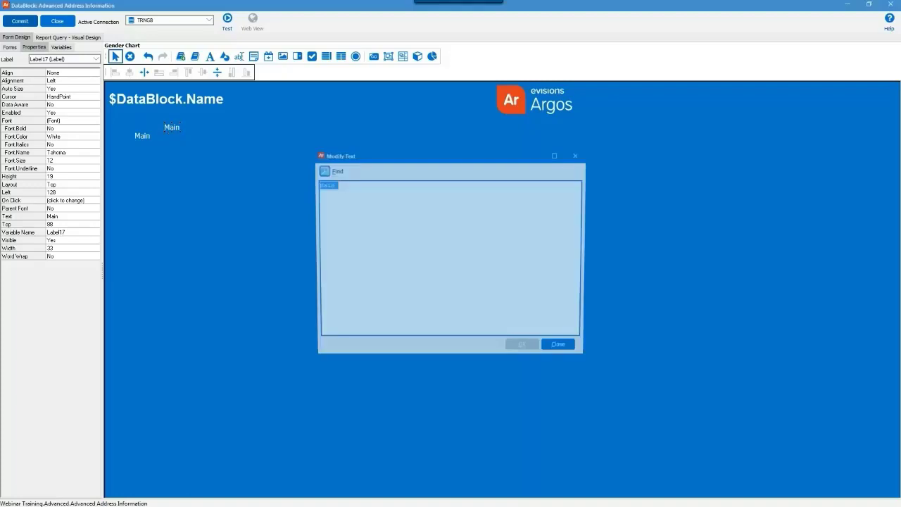
text(Gender)
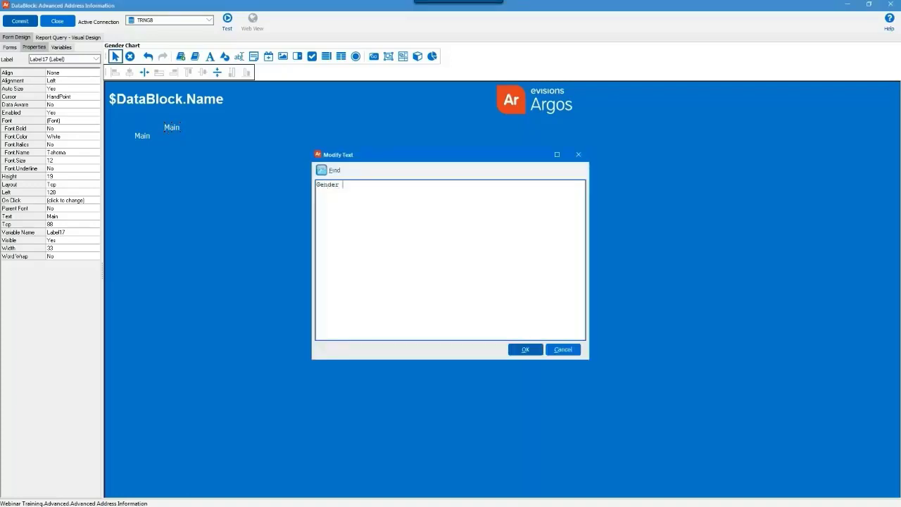
text( Chart)
key(Return)
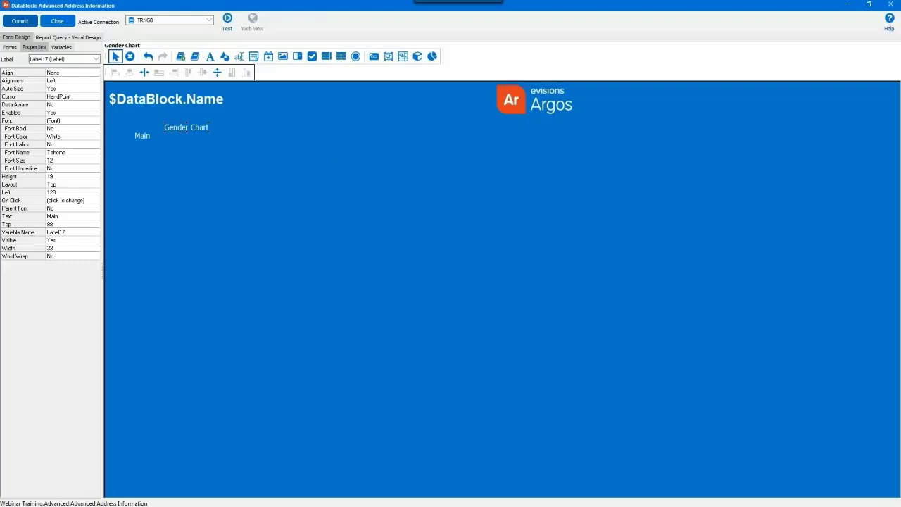
Align the tops of the Gender Chart and Main labels.
drag(171, 133, 170, 118)
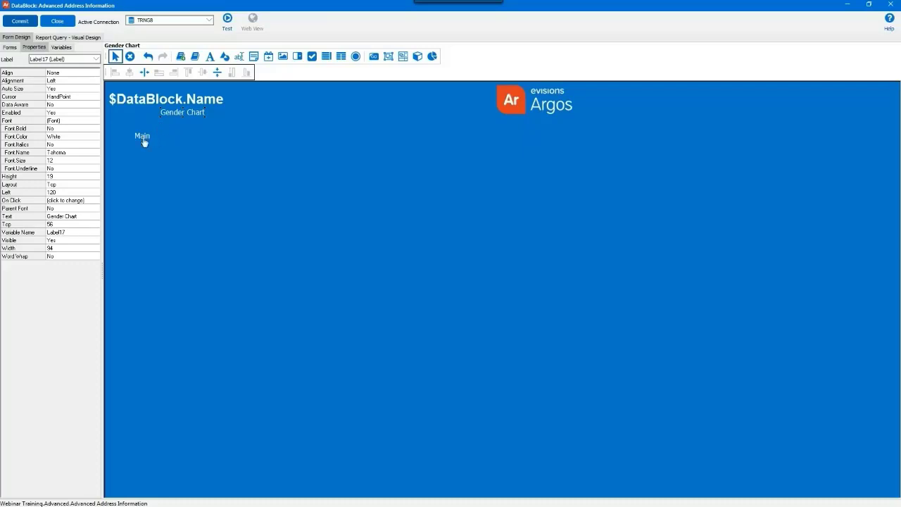
click(143, 140)
shift+click(174, 115)
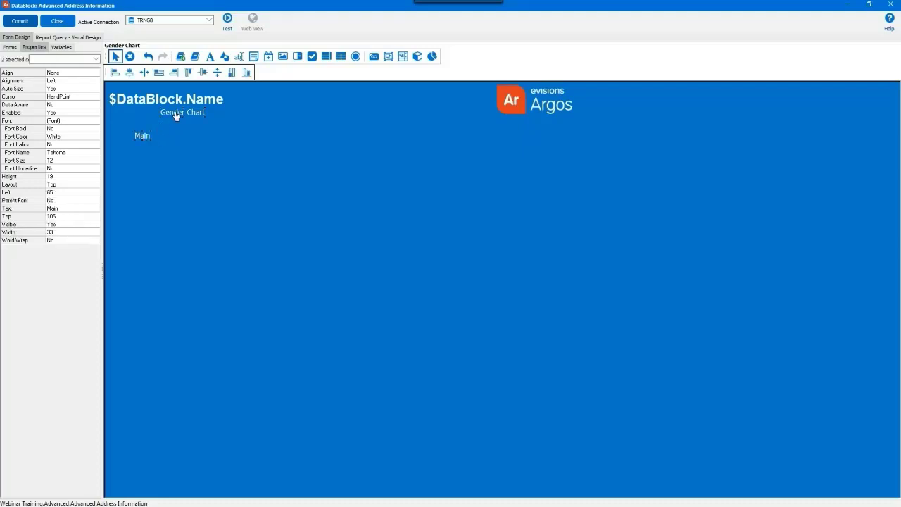
click(189, 73)
Set the Gender Chart label's Cursor property back to Default.
click(192, 145)
click(188, 141)
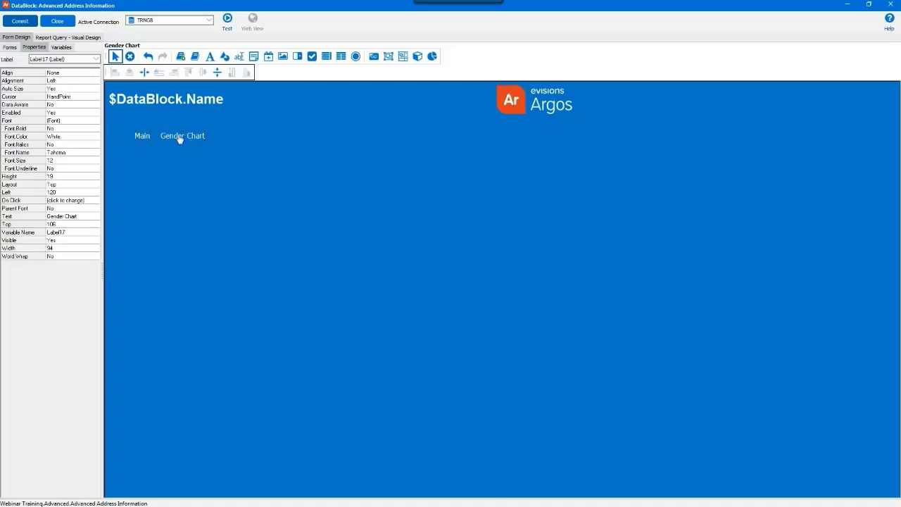
click(92, 97)
click(96, 96)
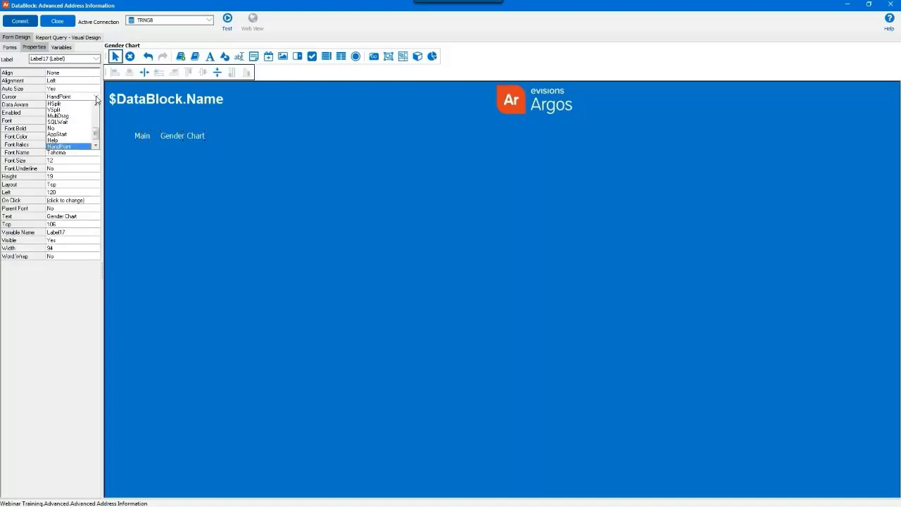
scroll(91, 106, up, 5)
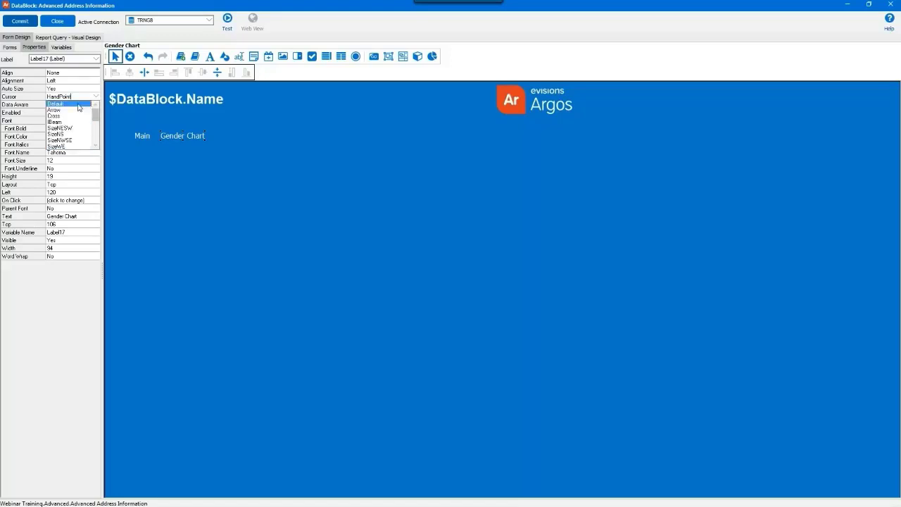
click(78, 106)
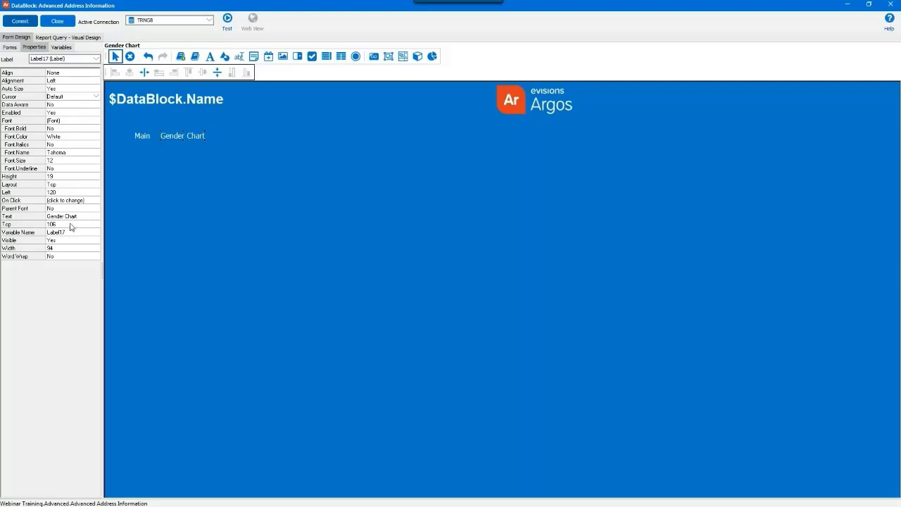
Delete the copied Activate Form action from the Gender Chart label's On Click event list.
click(96, 203)
click(95, 200)
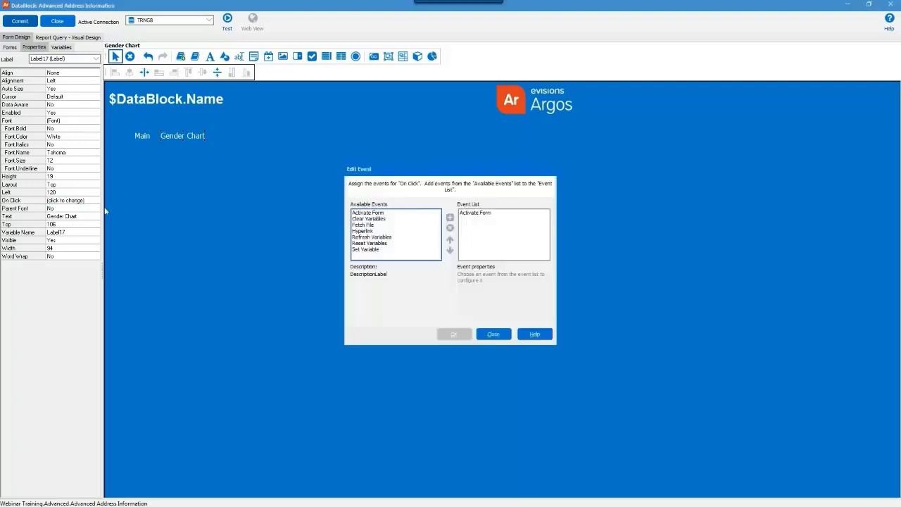
drag(368, 212, 486, 215)
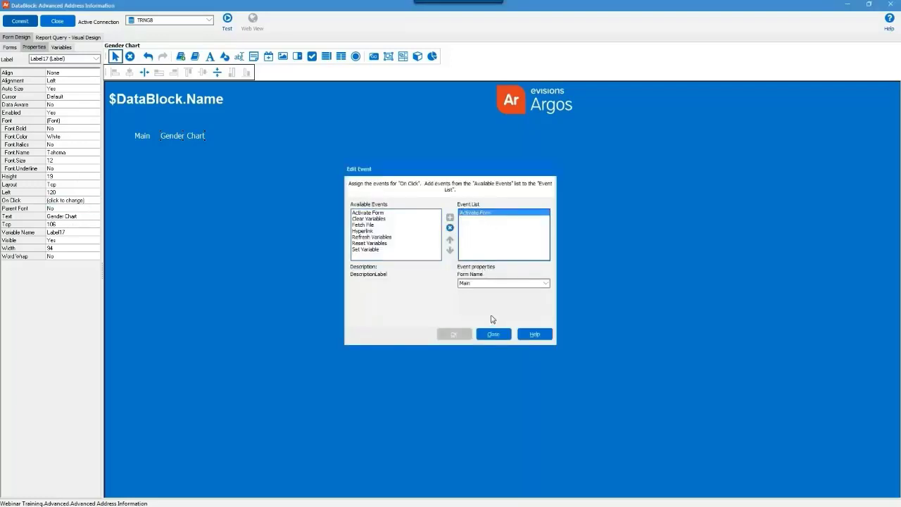
click(450, 228)
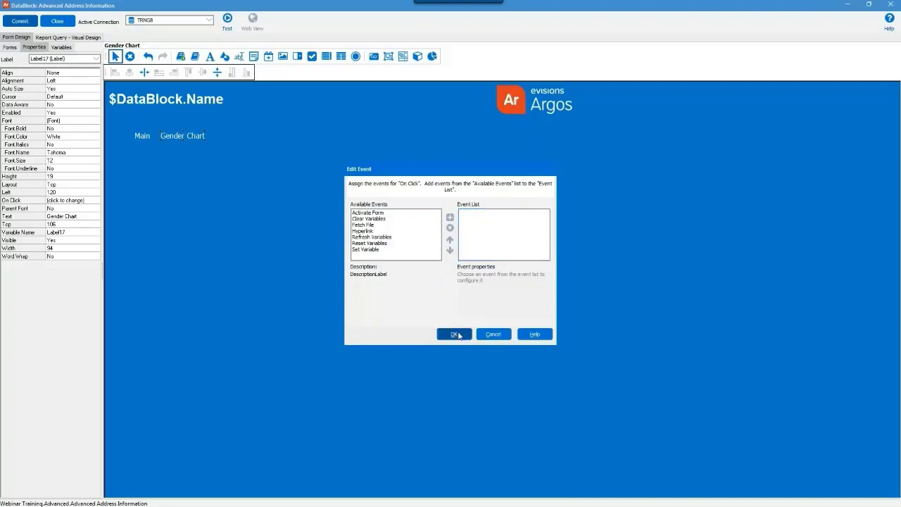
click(455, 333)
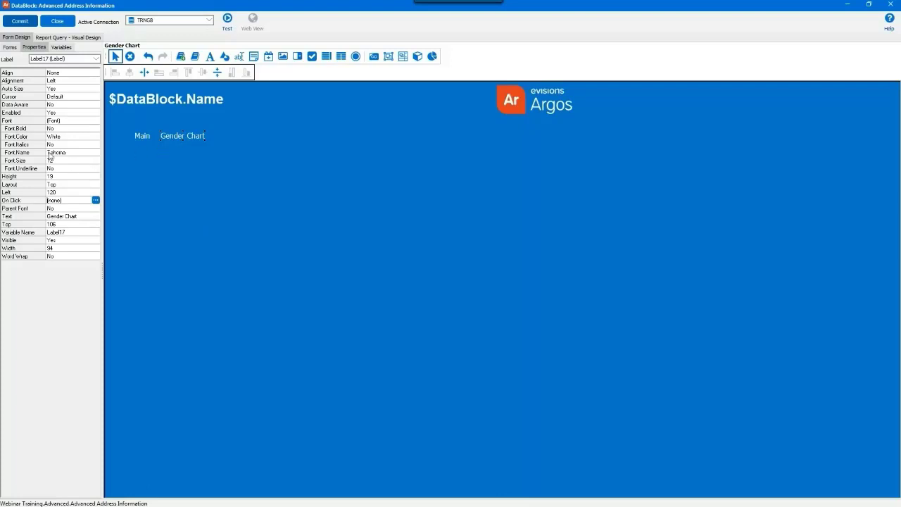
Set the label's Font Bold to Yes, then switch to the Main form.
click(55, 129)
click(96, 128)
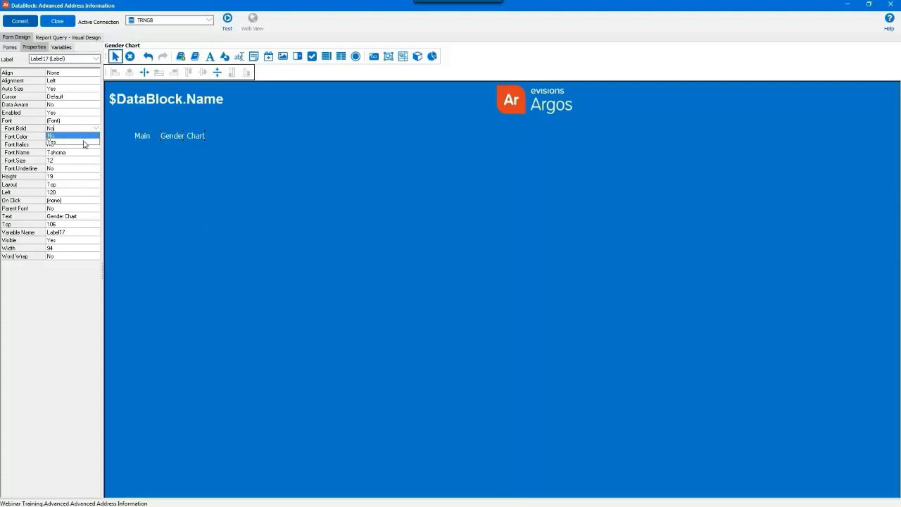
click(83, 143)
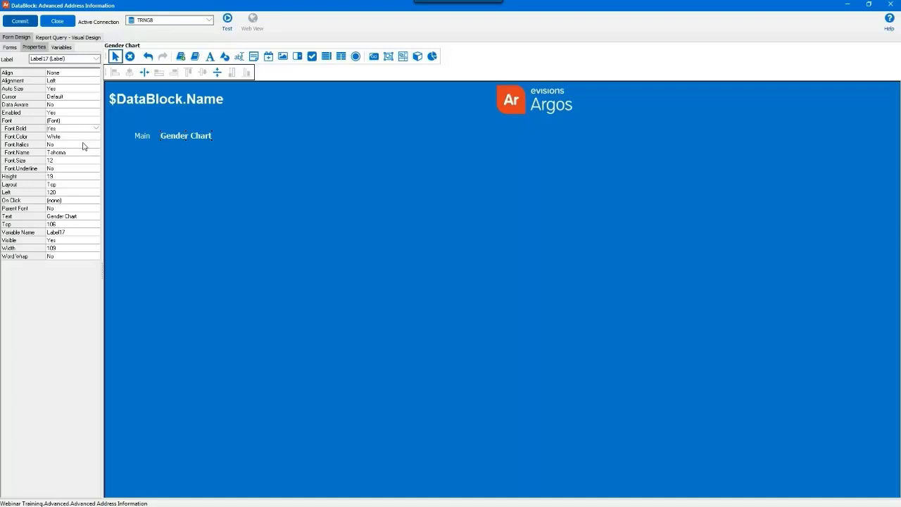
click(10, 47)
click(19, 80)
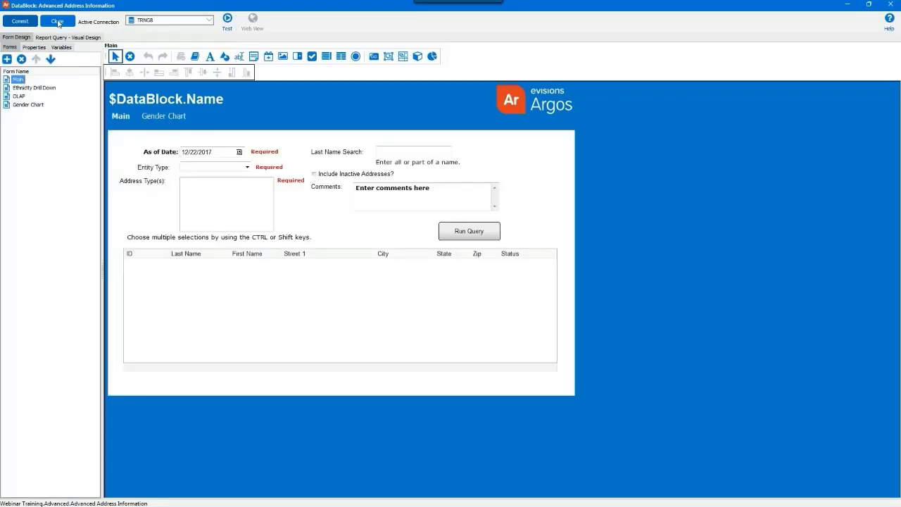
Commit the DataBlock, test-run it switching between Main and Gender Chart pages, then close the test.
click(29, 25)
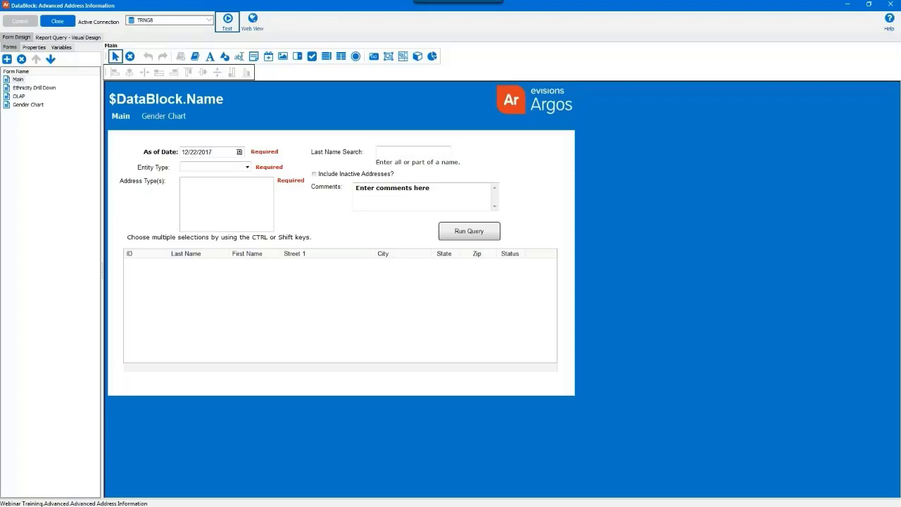
click(228, 21)
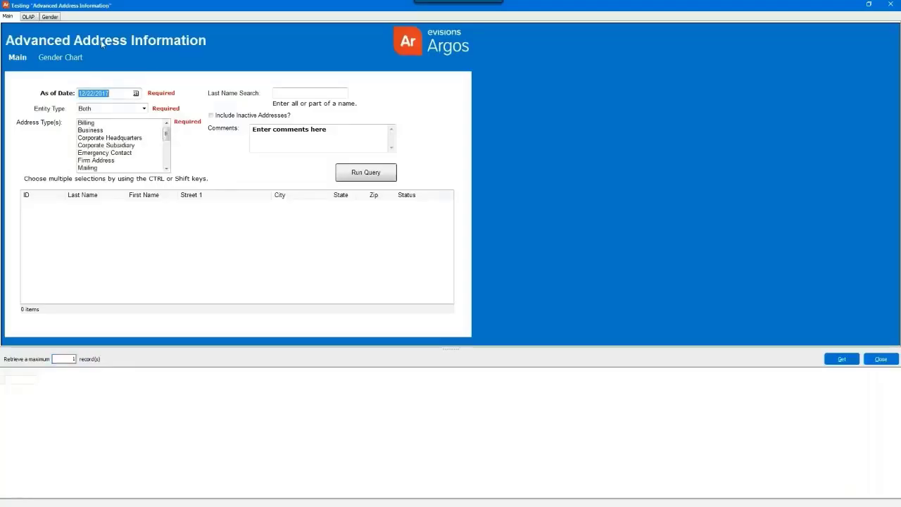
click(66, 59)
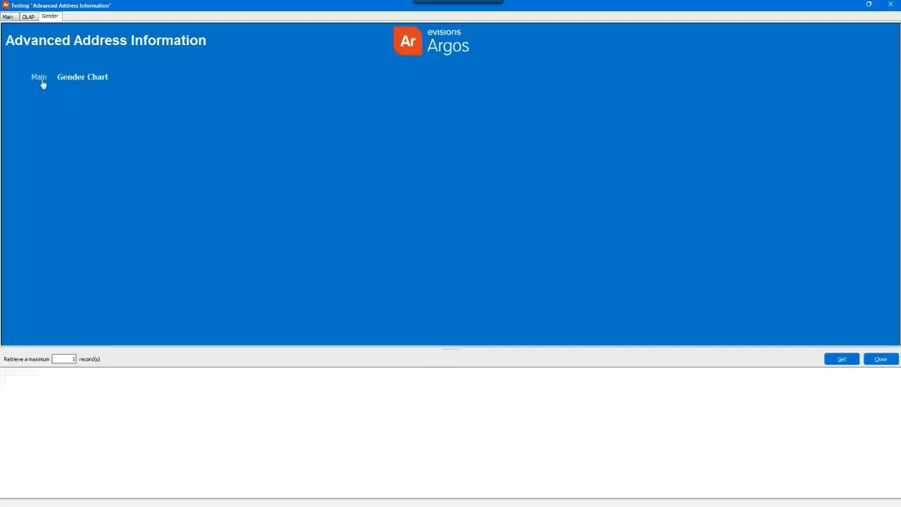
click(40, 78)
click(51, 17)
click(8, 17)
click(881, 359)
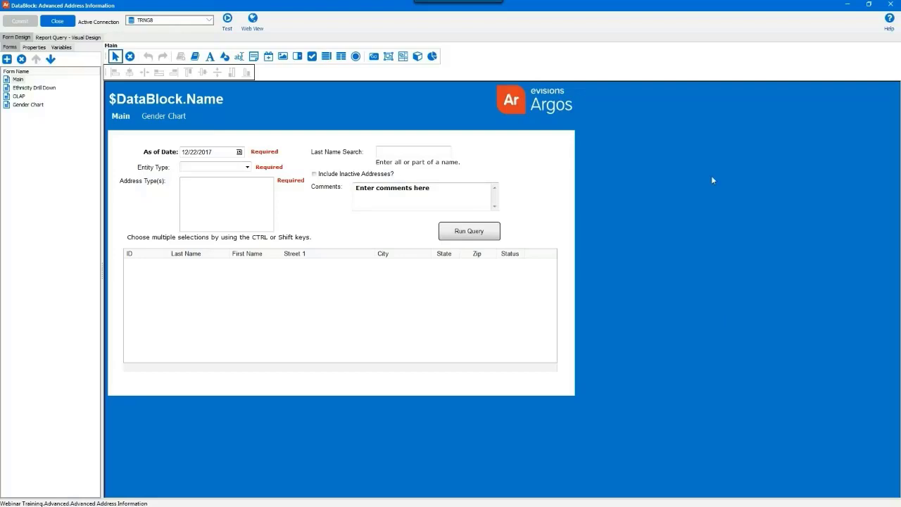
Add a new SQL-statement variable, SqlVariable1, from the Variables list.
click(61, 46)
click(8, 59)
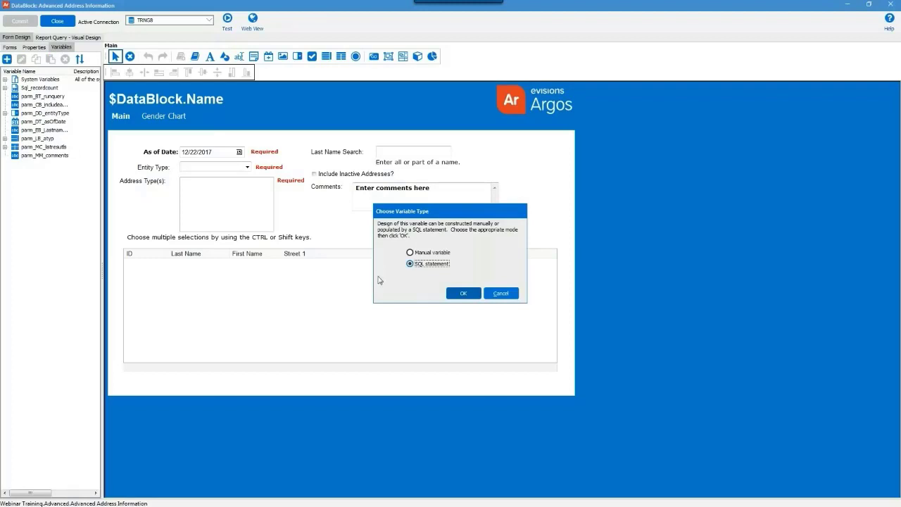
click(455, 297)
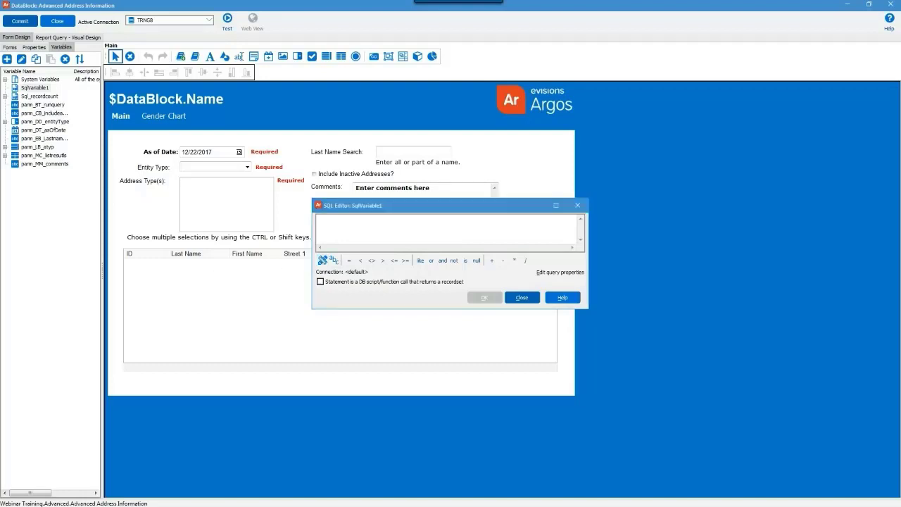
Paste the gender COUNT query on SATURN.SPBPERS into SqlVariable1 and validate it, getting COUNT = 12.
click(314, 206)
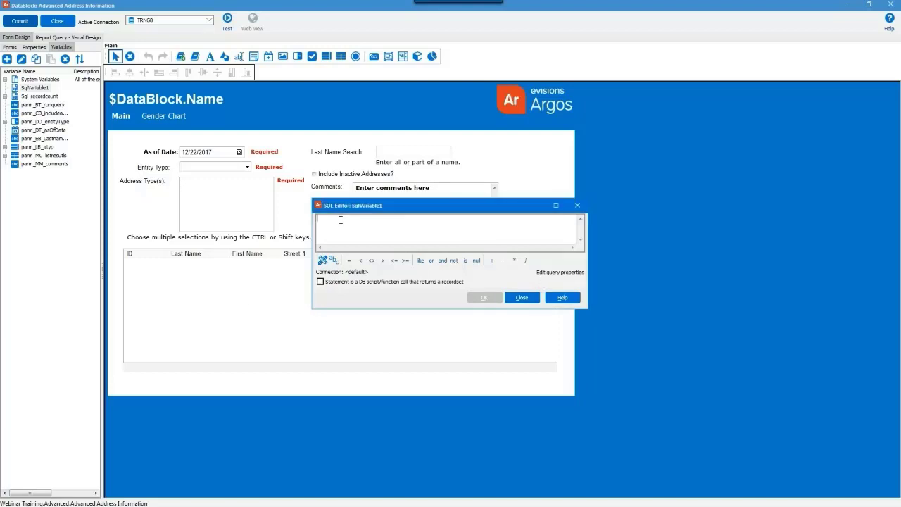
key(ctrl+v)
drag(312, 200, 144, 110)
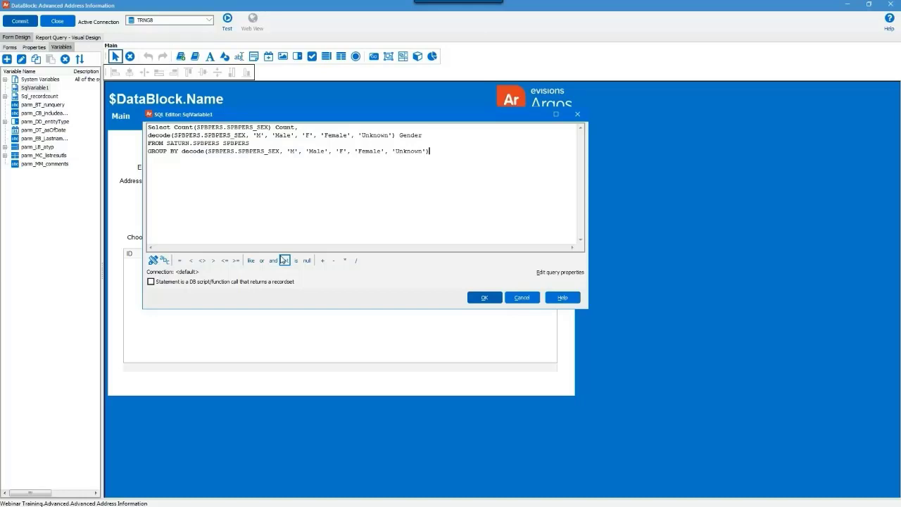
click(483, 298)
click(413, 279)
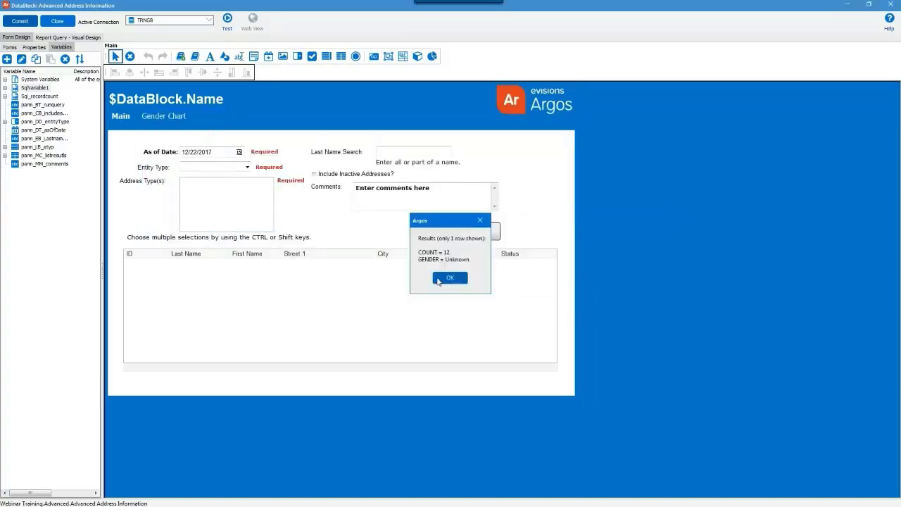
click(438, 280)
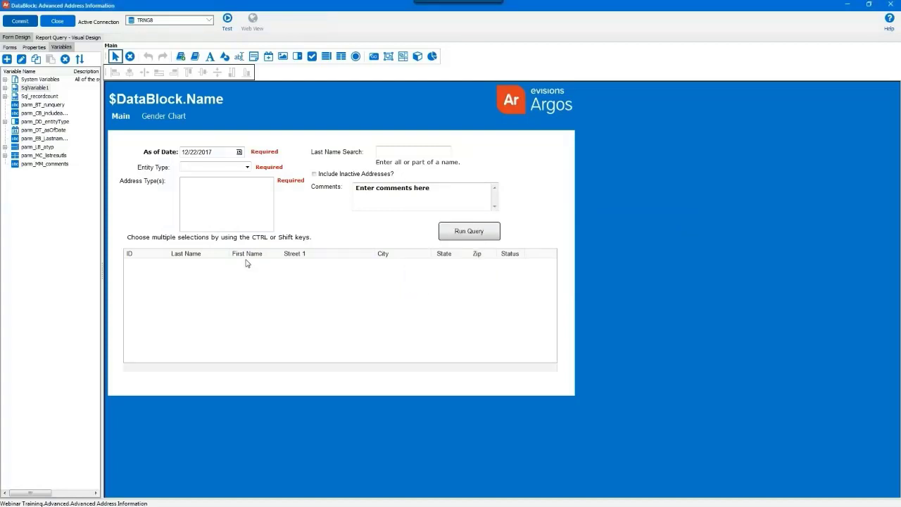
Rename SqlVariable1 to GenderCount, then open the Gender Chart form from Forms.
right_click(21, 88)
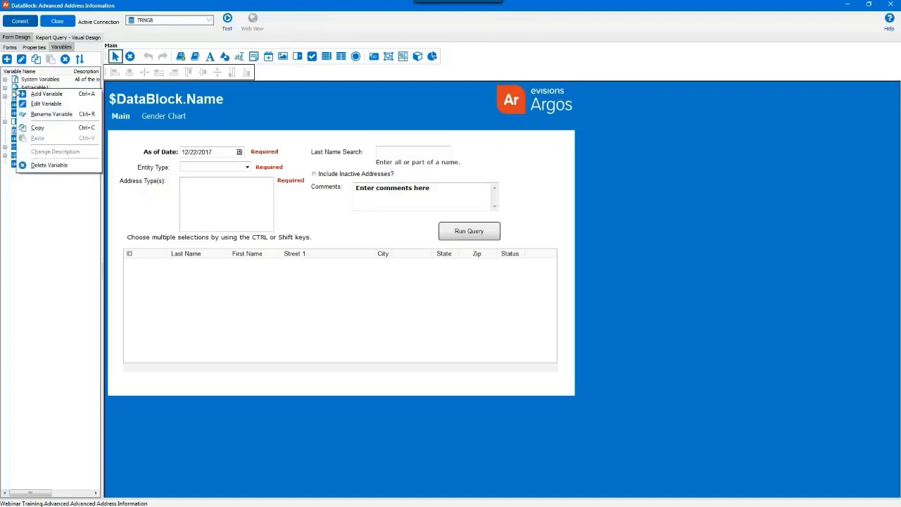
click(25, 113)
text(GenderCol)
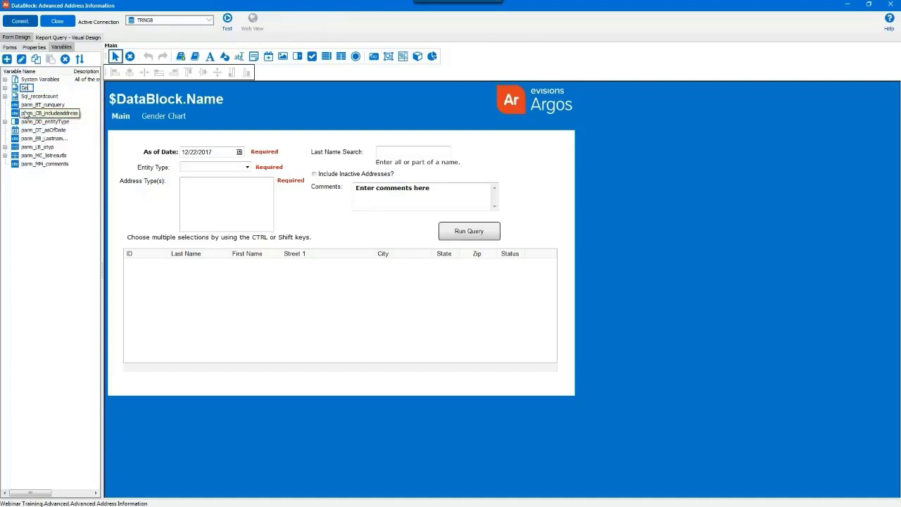
text(unt)
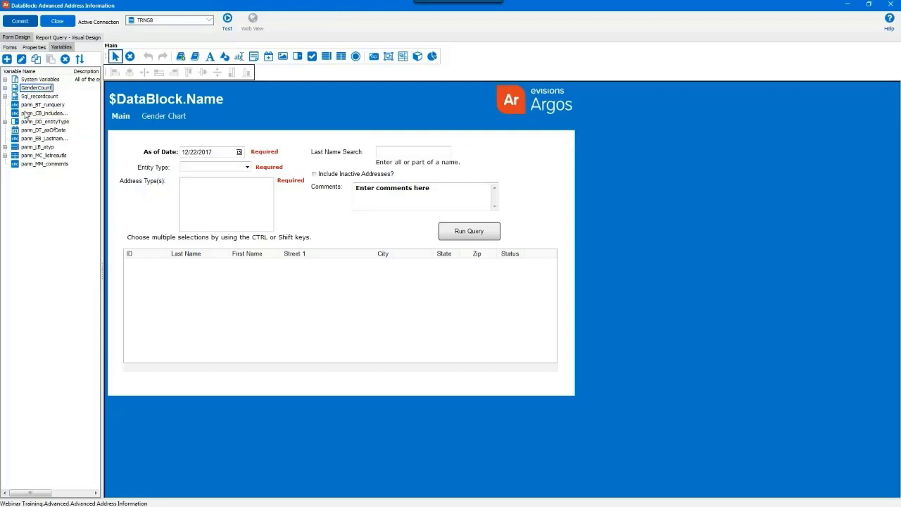
key(Return)
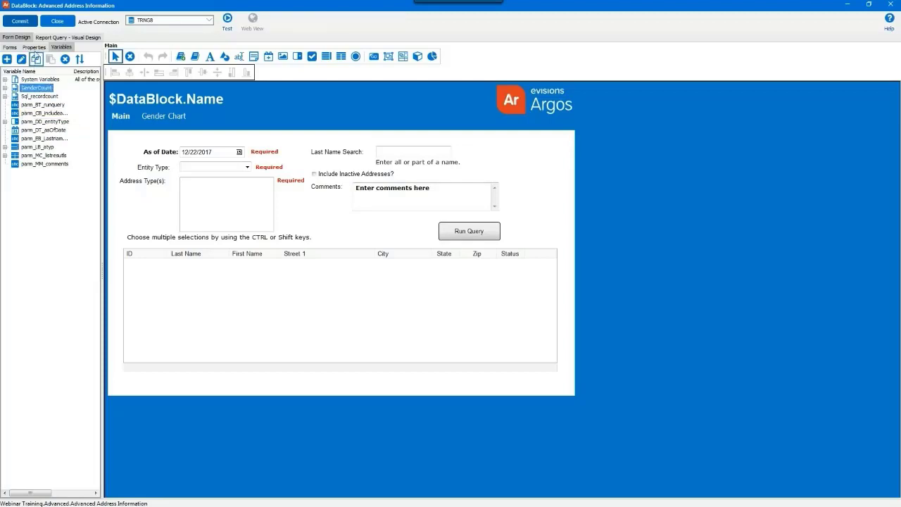
click(10, 47)
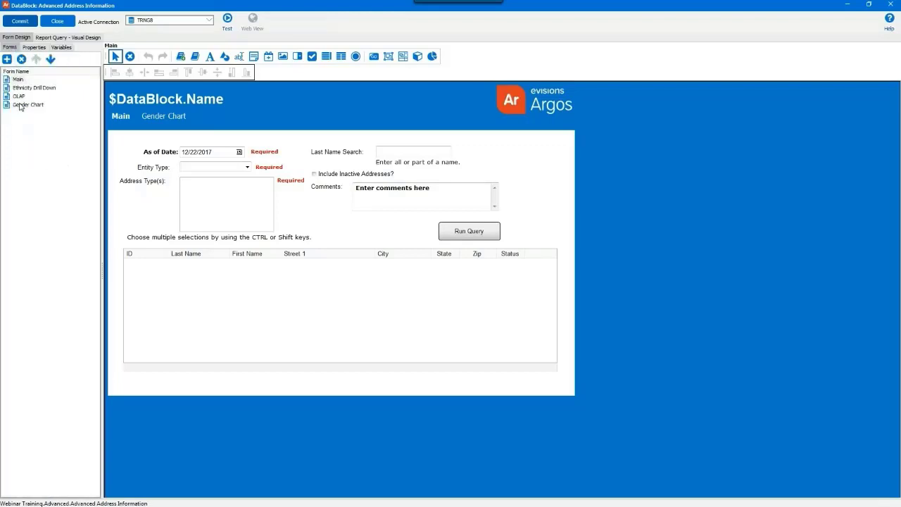
click(21, 105)
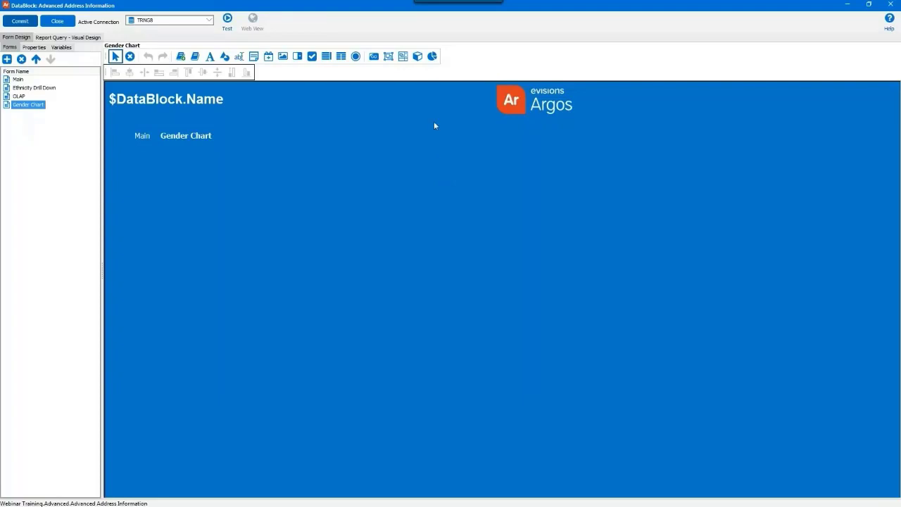
Draw a chart area covering most of the Gender Chart form with the Chart tool.
click(433, 57)
drag(135, 155, 455, 385)
drag(539, 429, 573, 417)
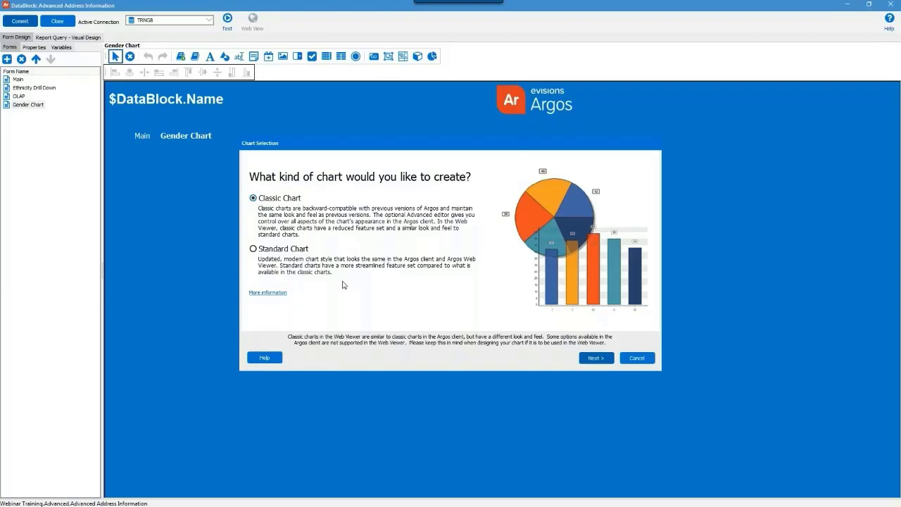
Choose Standard Chart in Chart Selection and continue to the Standard Chart Wizard.
click(299, 252)
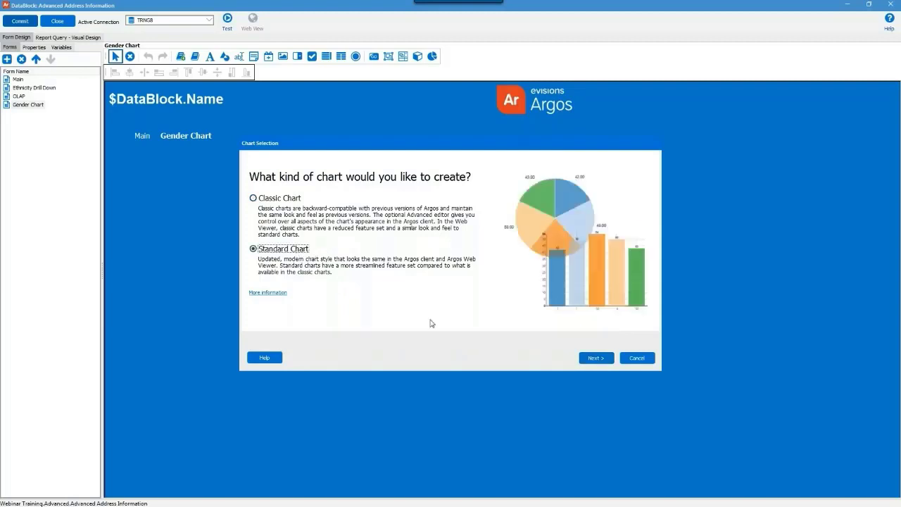
click(584, 357)
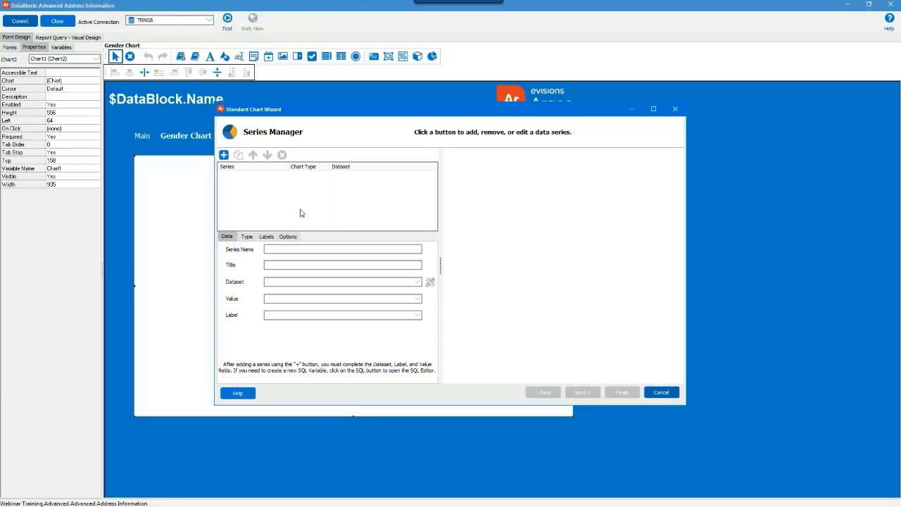
Add a new chart series named GenderSeries.
click(224, 155)
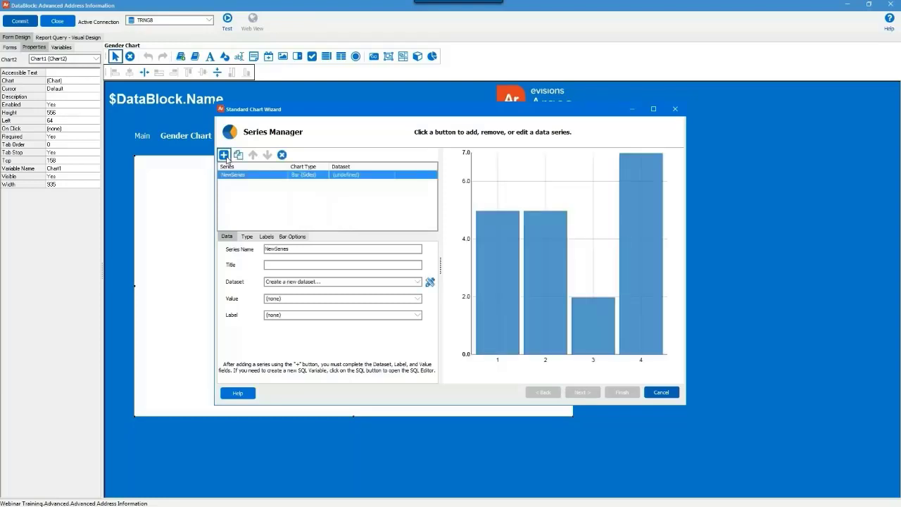
click(267, 266)
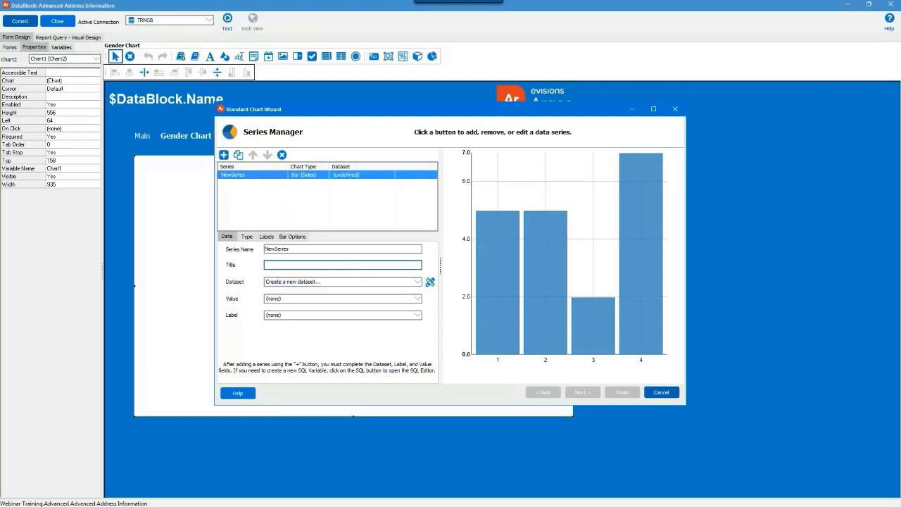
click(250, 248)
text(Gend)
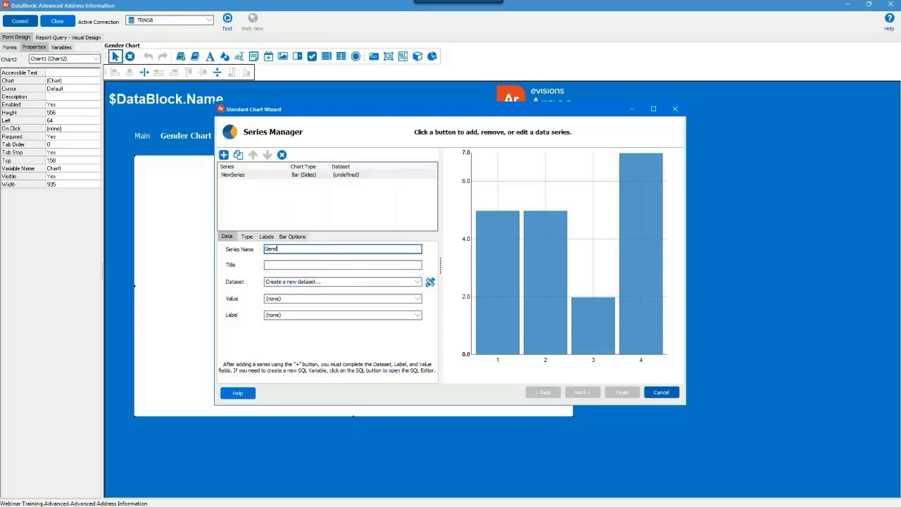
text(erSeries)
Feed GenderSeries from the GenderCount dataset, with COUNT as value and GENDER as label.
click(418, 283)
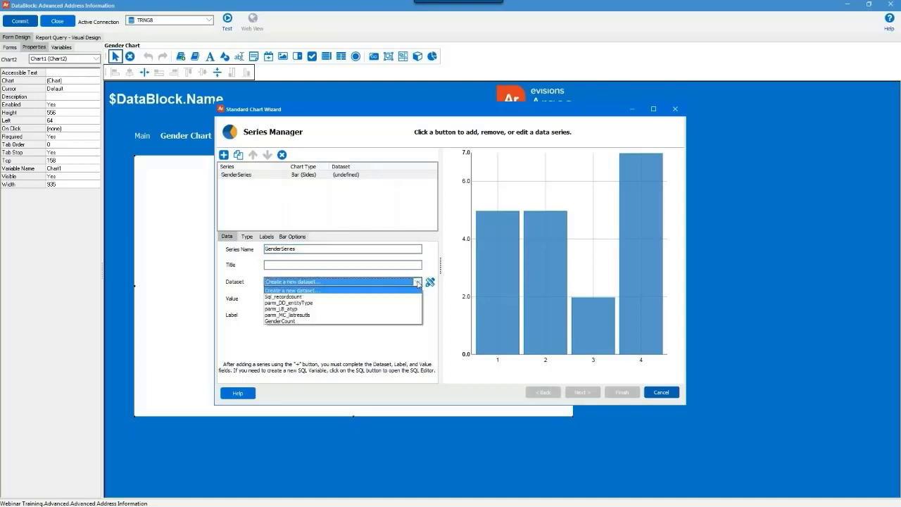
click(368, 321)
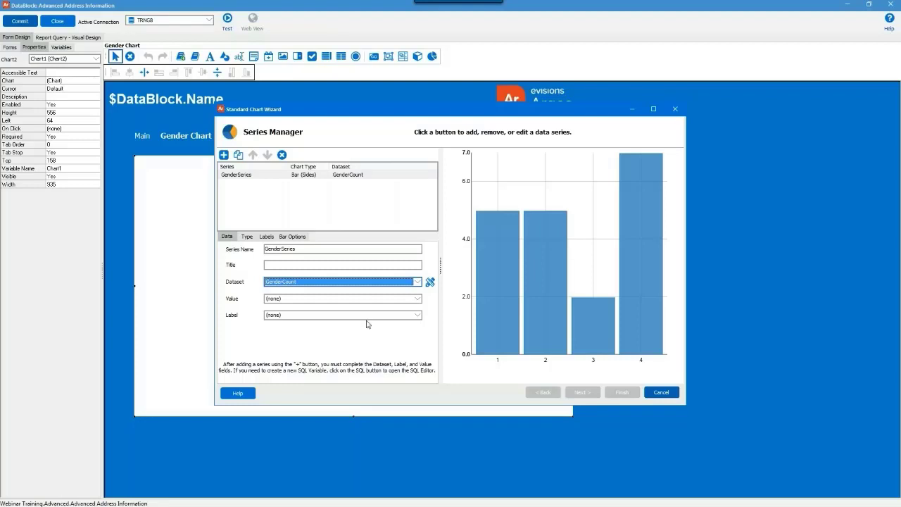
click(334, 300)
click(329, 313)
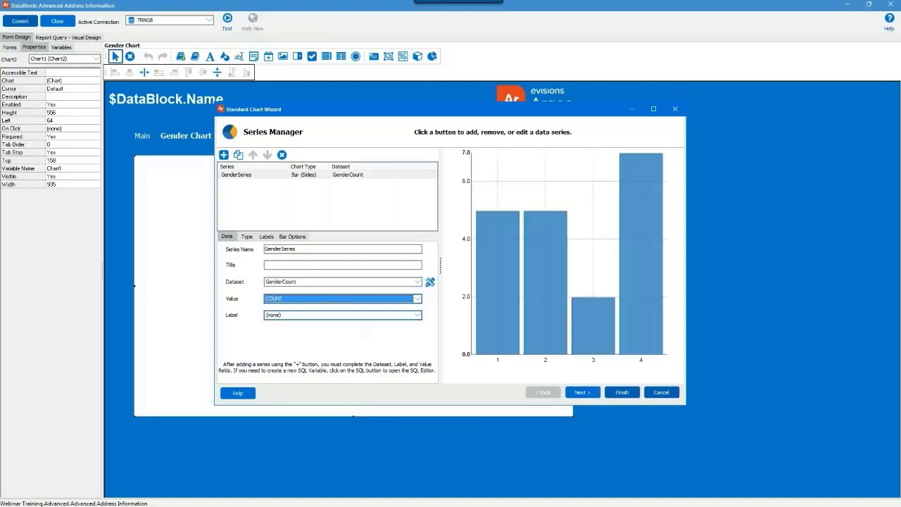
click(322, 316)
click(318, 336)
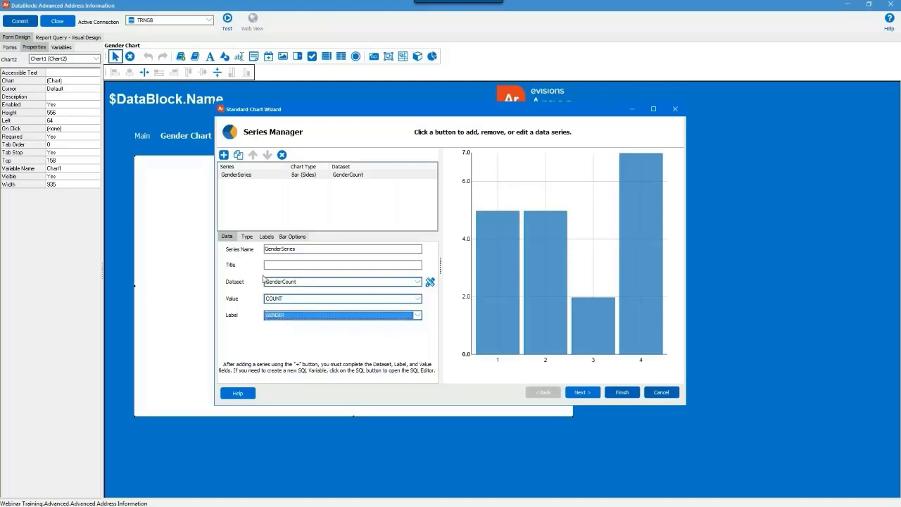
click(247, 238)
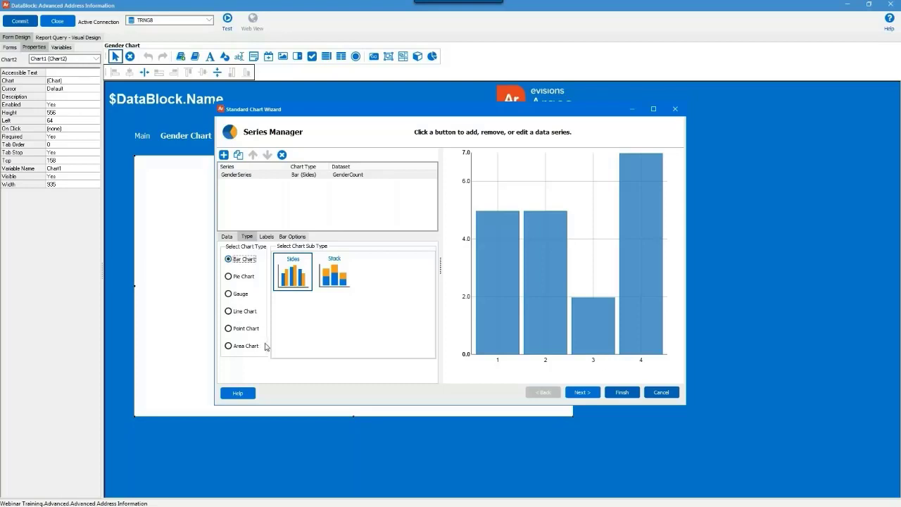
Make GenderSeries a pie chart with visible value labels, then advance to Chart Panel.
click(293, 238)
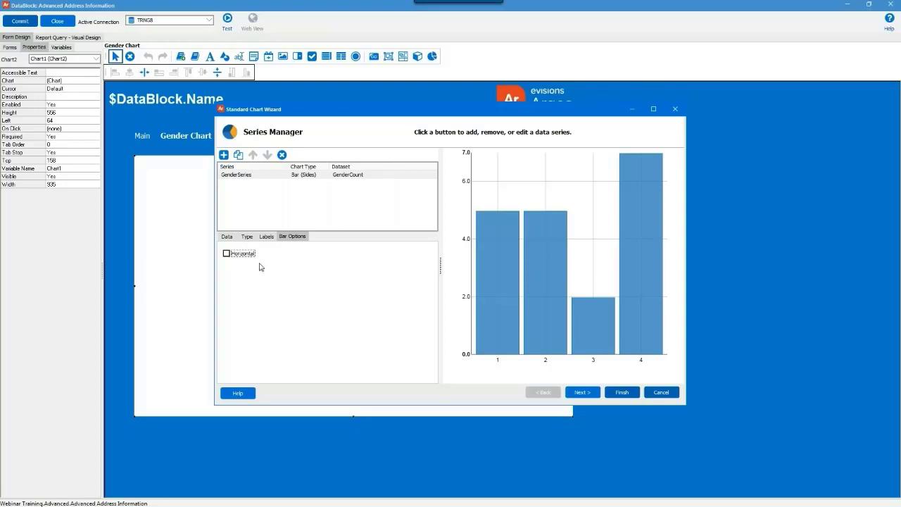
click(248, 238)
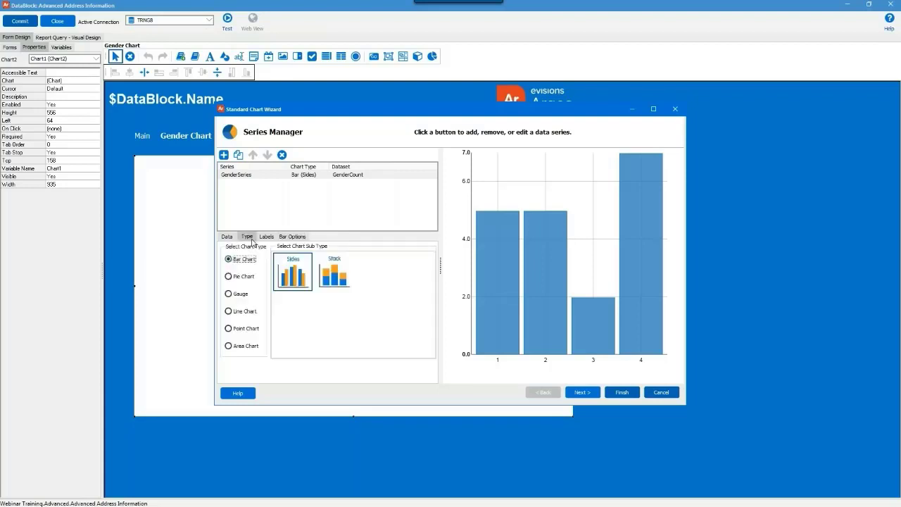
click(242, 278)
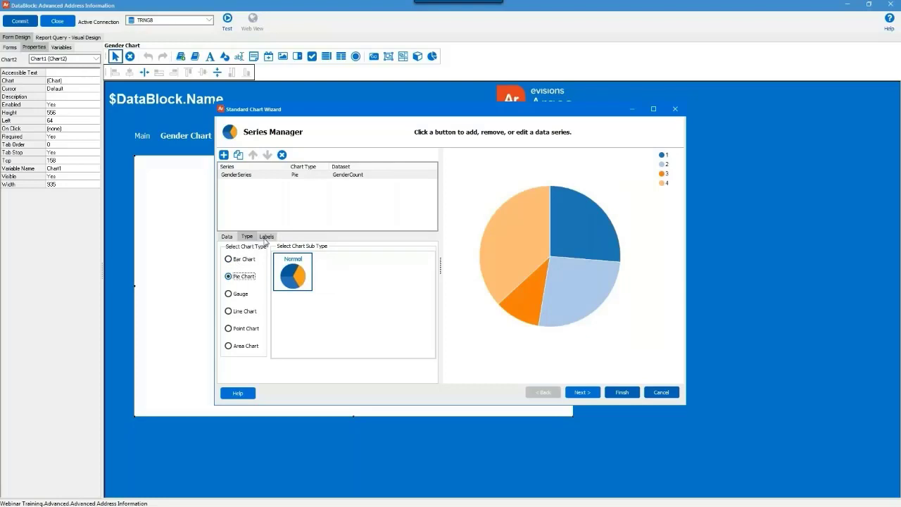
click(266, 238)
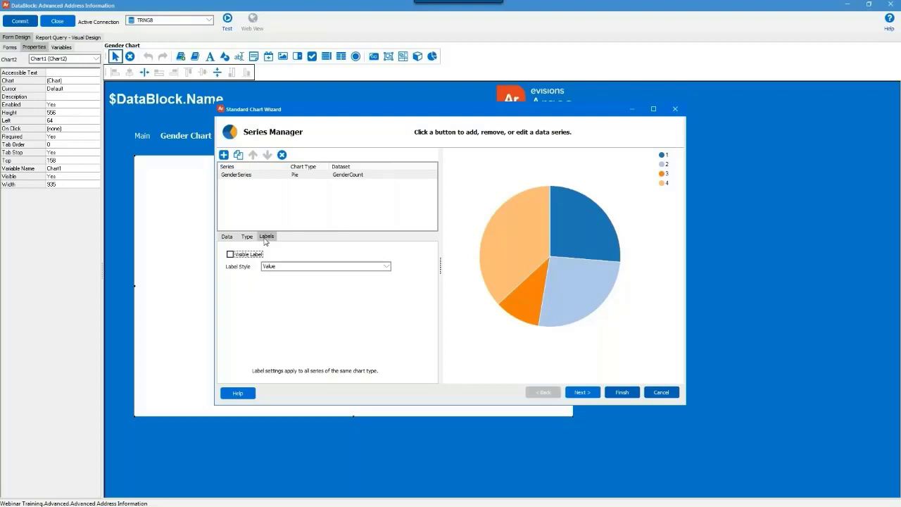
click(245, 256)
click(584, 393)
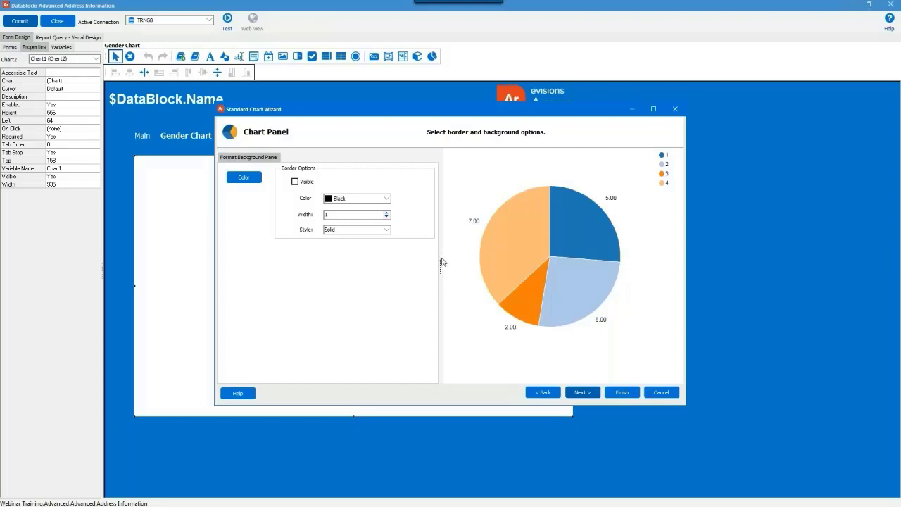
Set the chart's main title to 'Gender Count'.
click(582, 393)
click(328, 296)
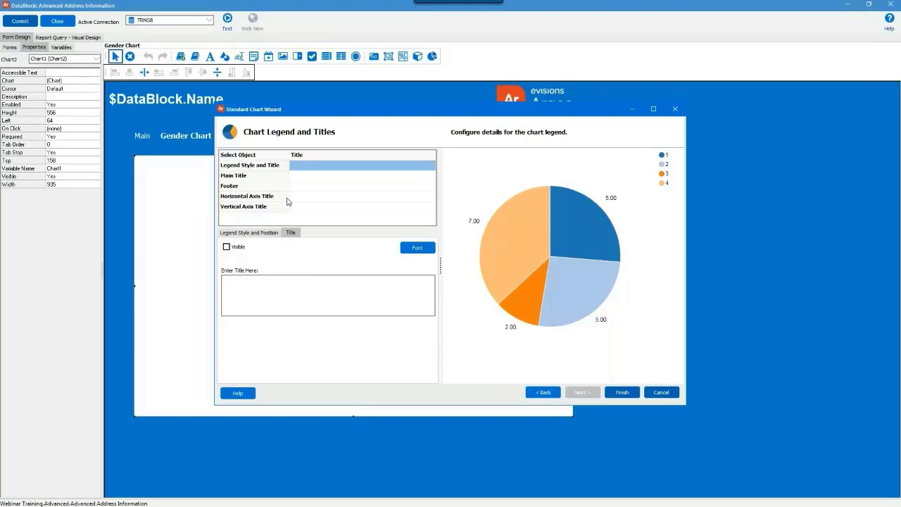
click(291, 175)
text(Ge)
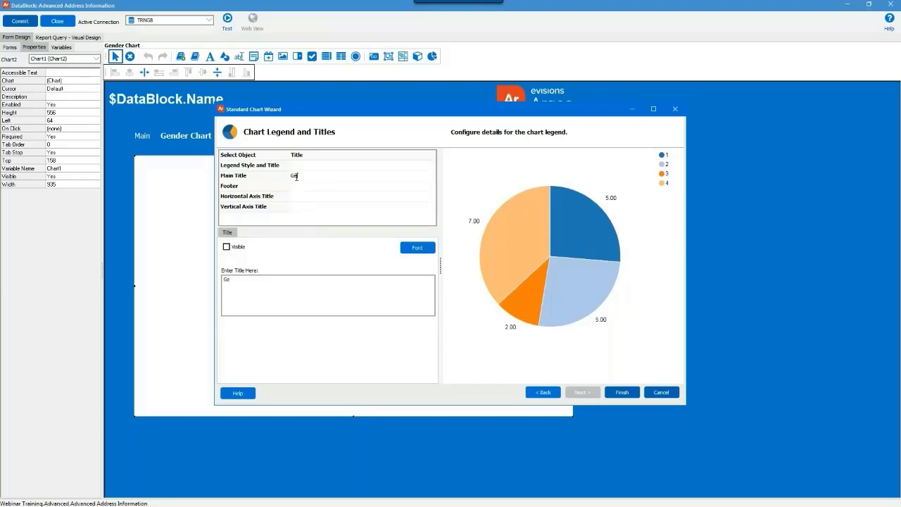
text(nder Count)
Raise the title font size to 20 and finish placing the chart on the form.
click(405, 252)
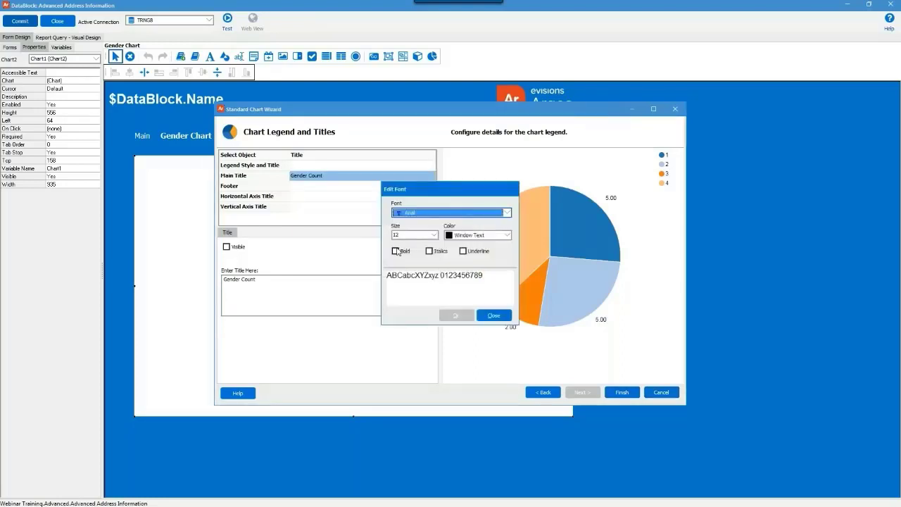
click(408, 237)
text(20)
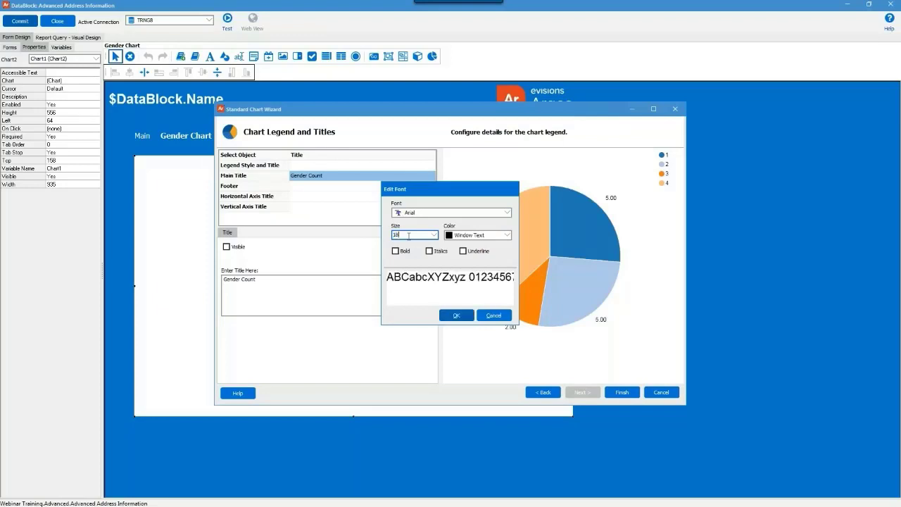
click(457, 316)
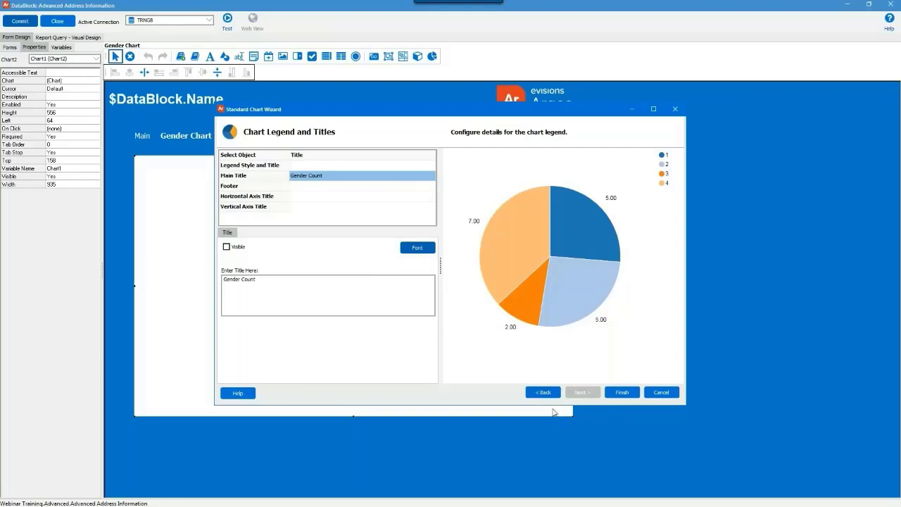
click(618, 392)
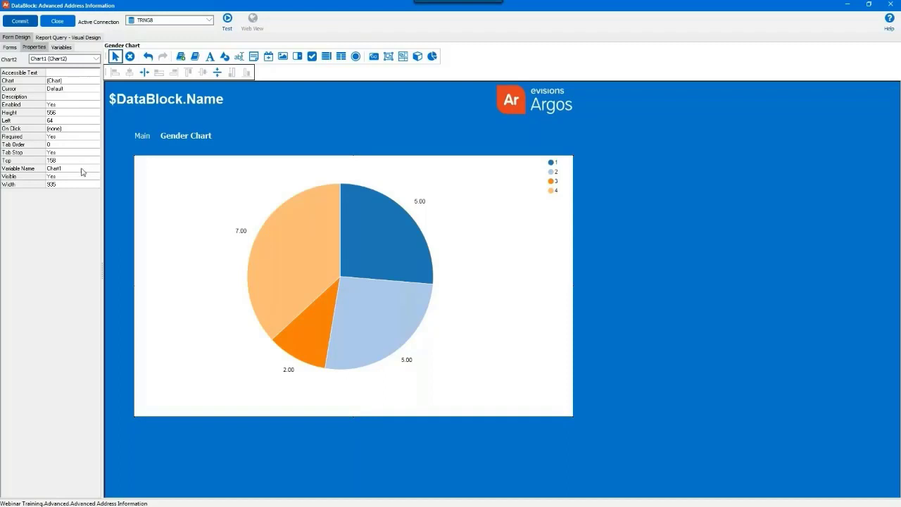
Rename the chart variable from Chart1 to parm_CHT_Gender and commit the DataBlock.
click(54, 169)
text(parm_CHT_Gender)
click(25, 23)
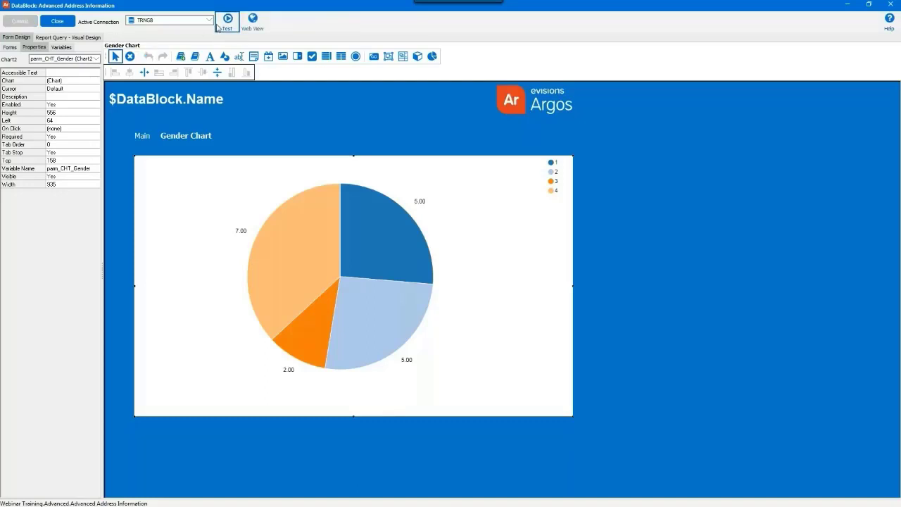
click(227, 21)
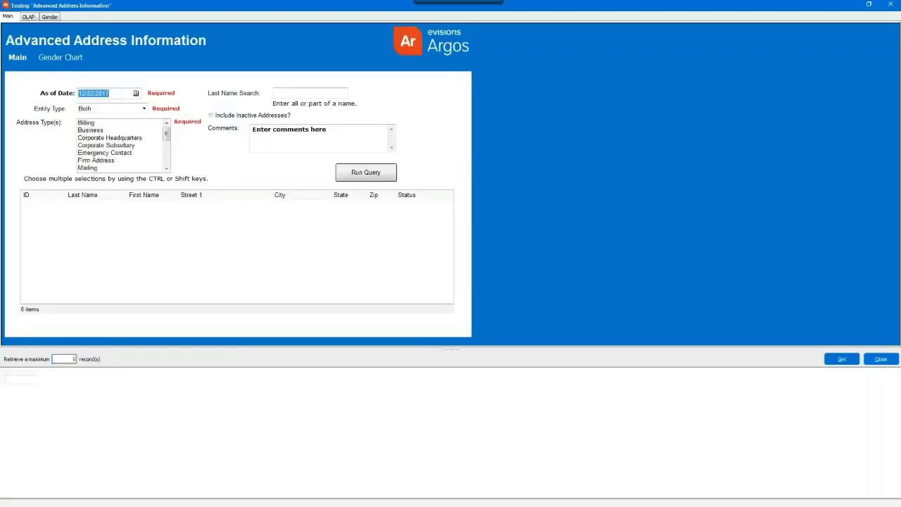
click(49, 17)
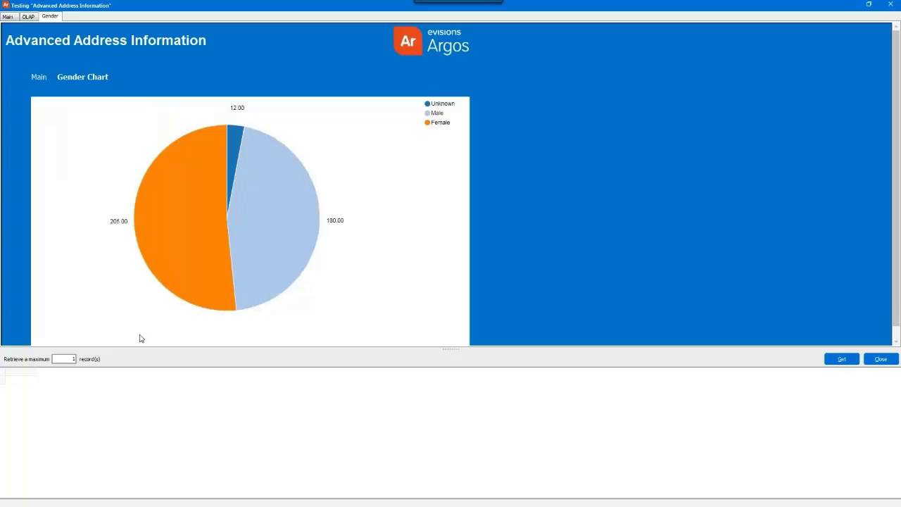
mouse_move(262, 263)
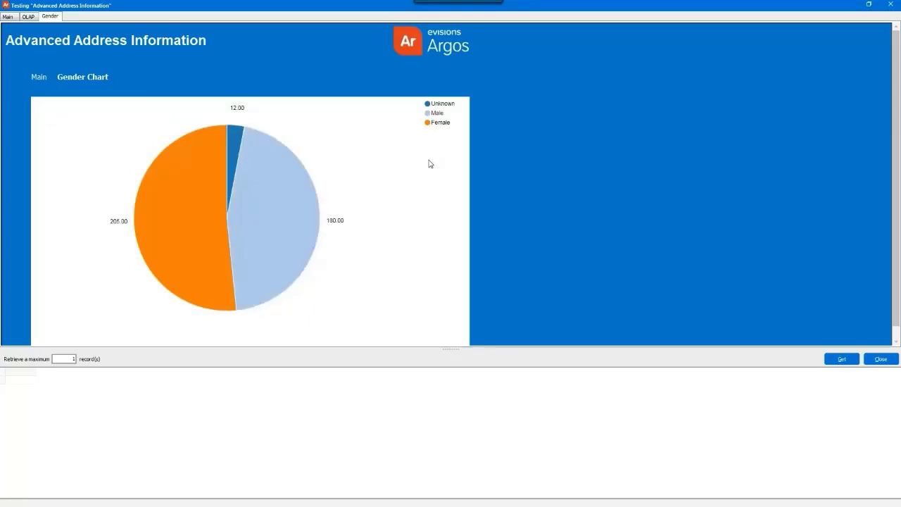
click(890, 5)
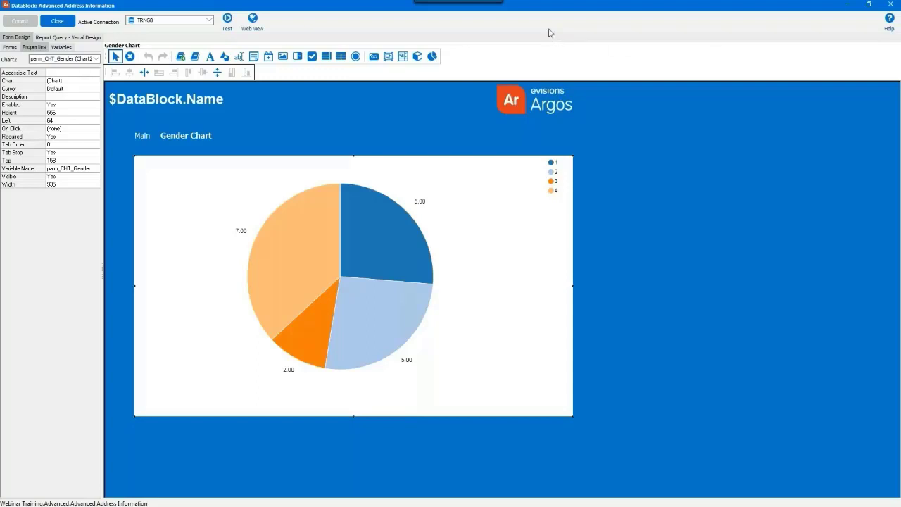
Add another SQL-statement variable from the Variables list.
click(64, 47)
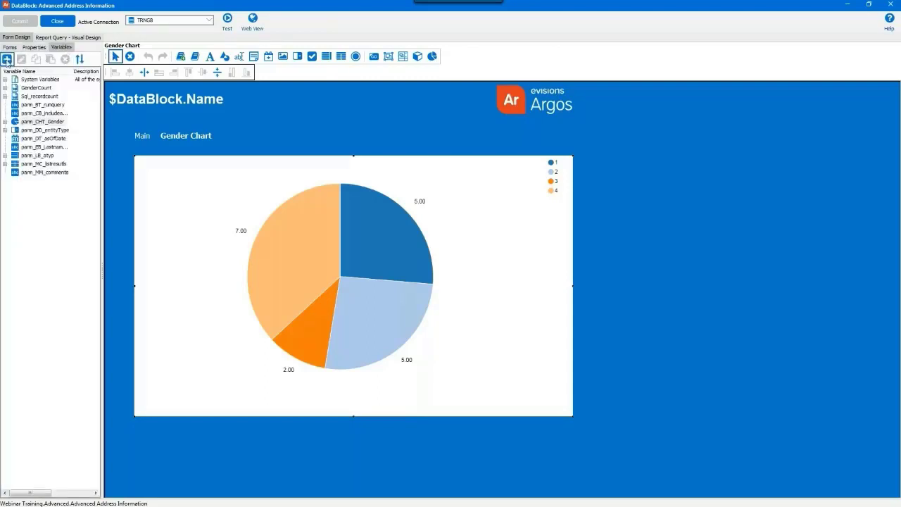
click(6, 59)
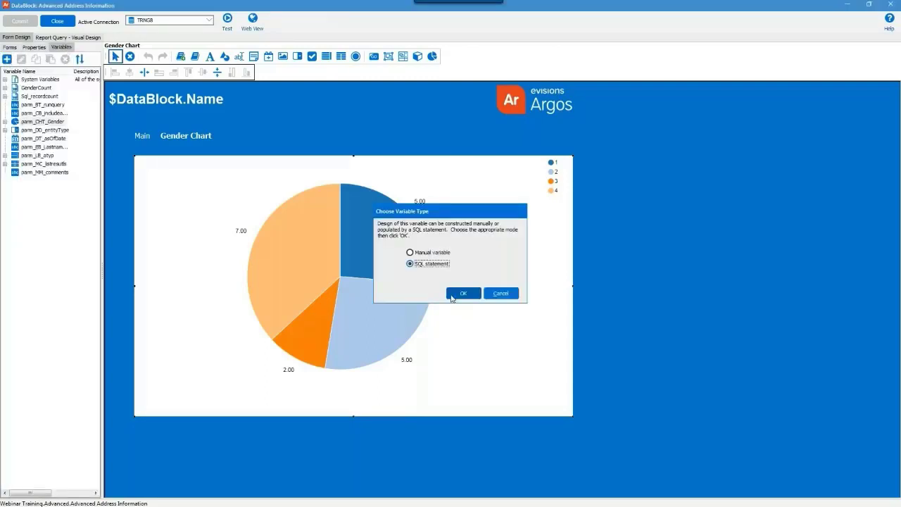
click(453, 298)
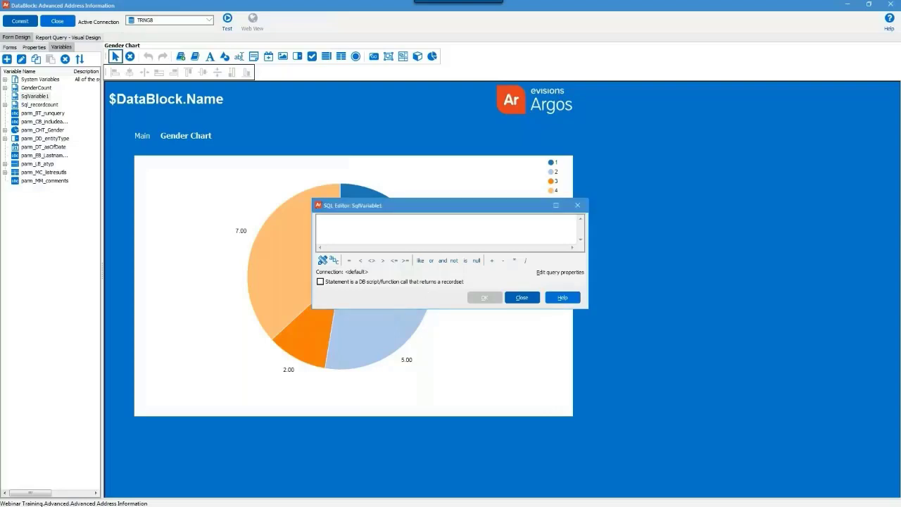
Paste the ethnicity count query and validate it without a test gender value.
click(345, 232)
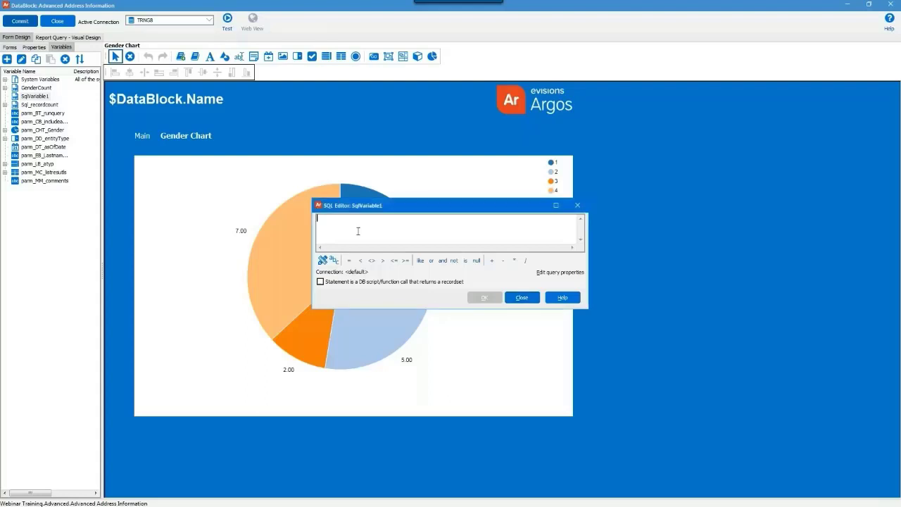
key(ctrl+v)
drag(311, 196, 91, 102)
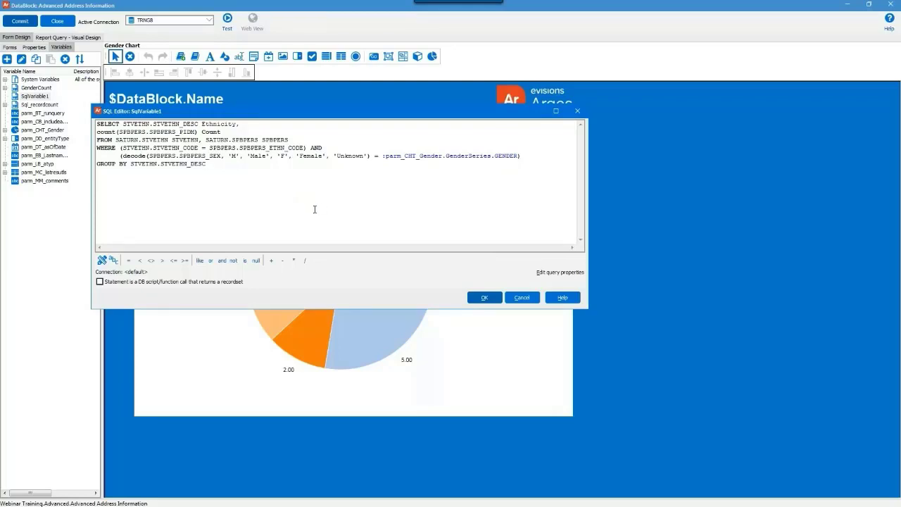
click(492, 298)
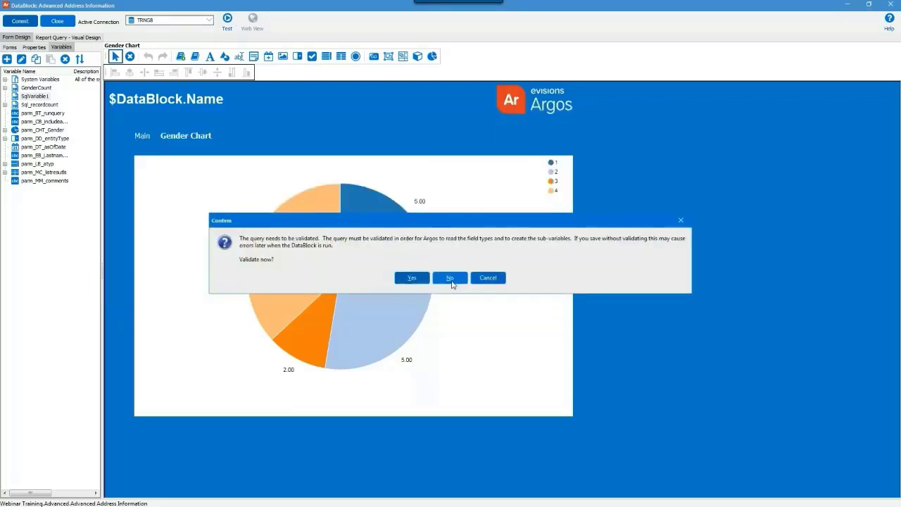
click(411, 279)
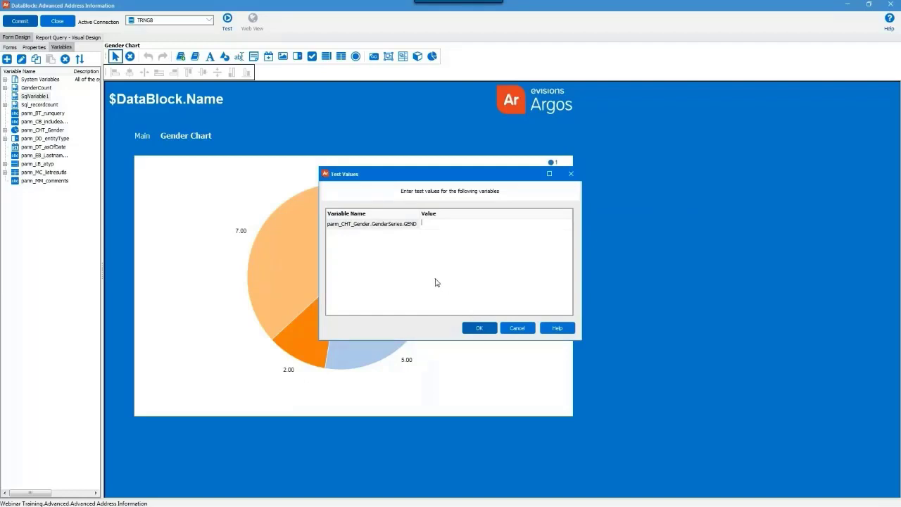
click(478, 328)
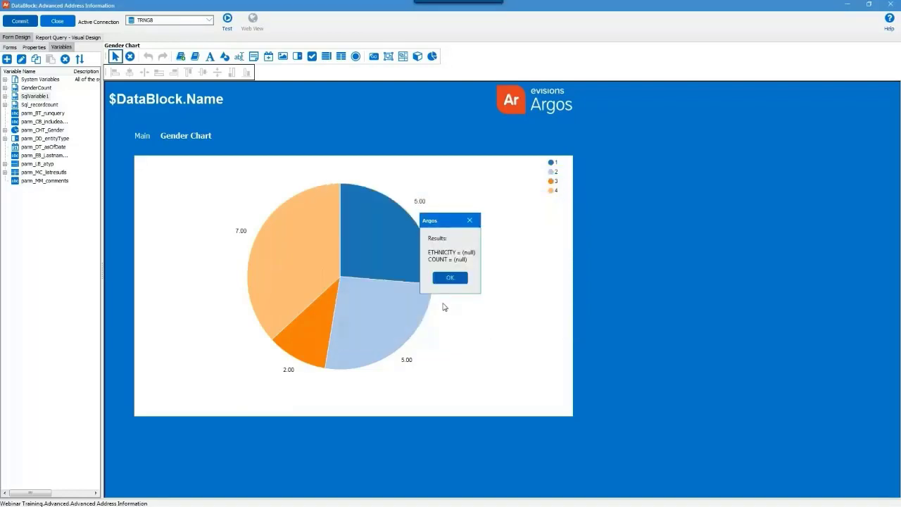
click(448, 279)
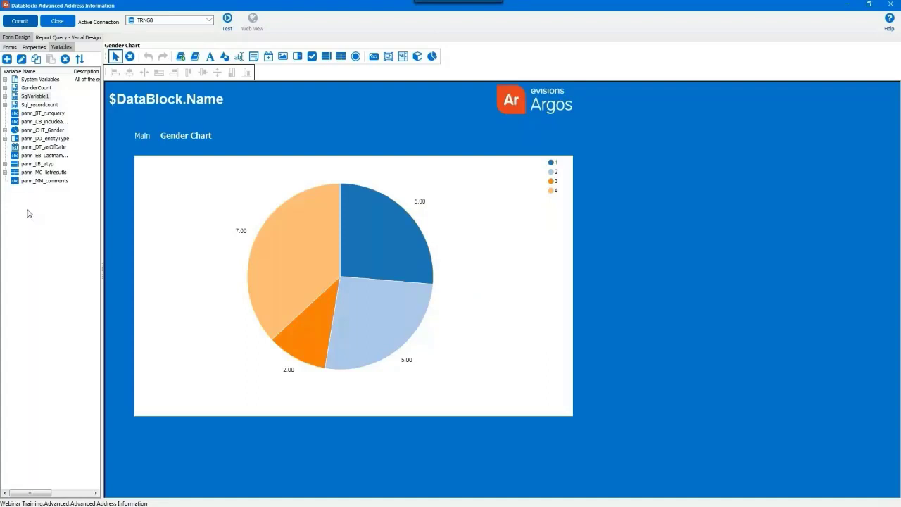
Rename the new SqlVariable1 to EthnicityCount and bring up the forms list.
click(14, 97)
right_click(14, 97)
click(41, 123)
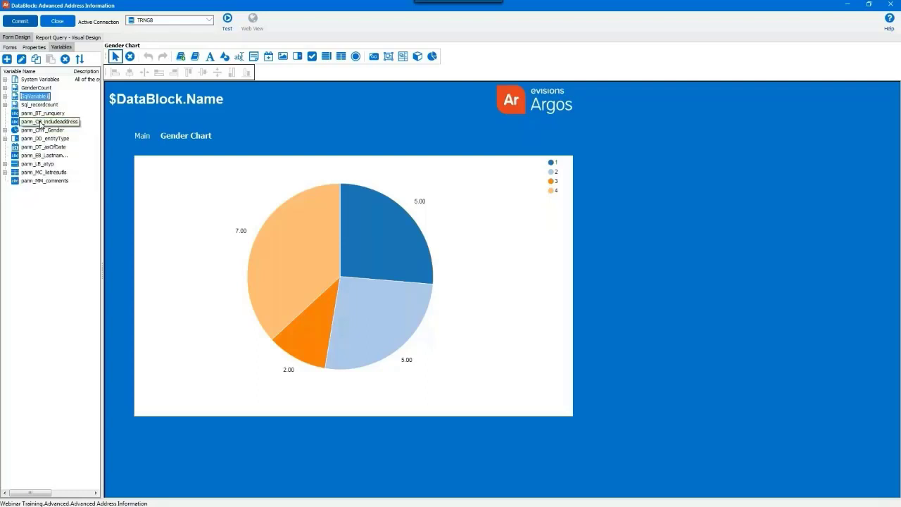
text(Ethnicity)
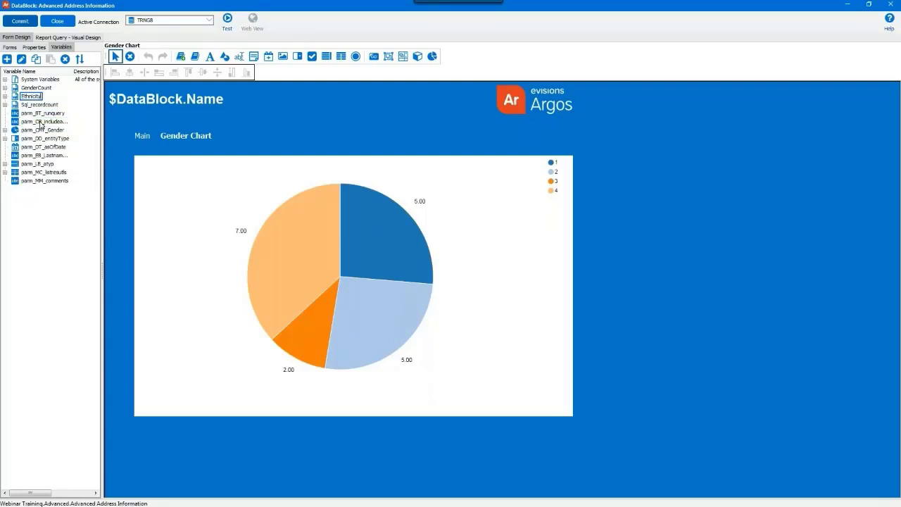
text(Count)
key(Return)
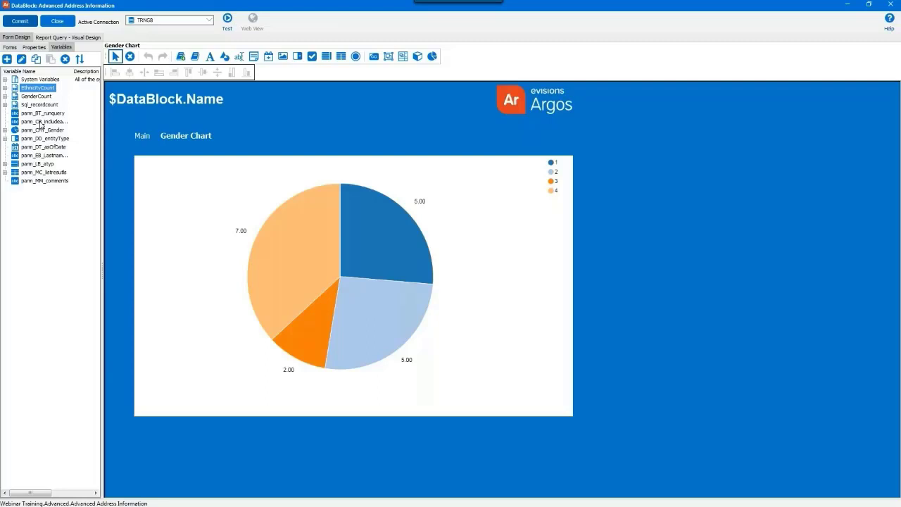
click(10, 46)
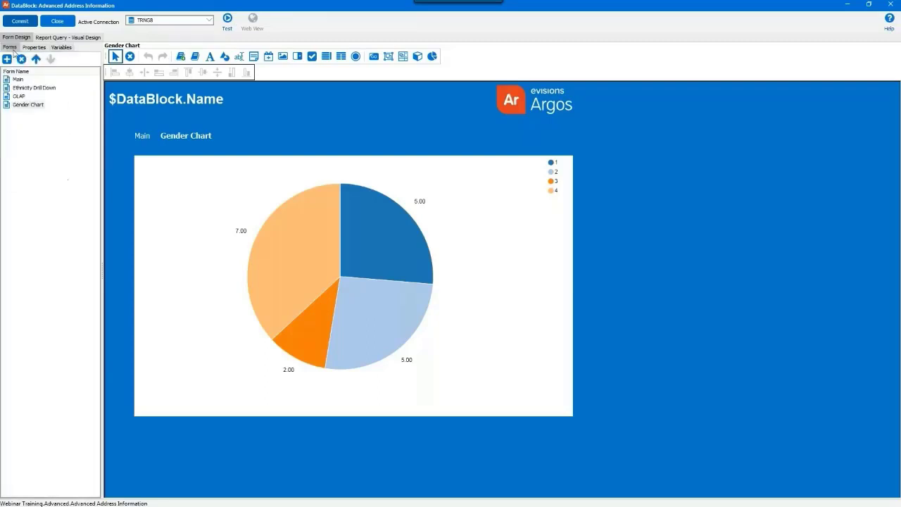
On the Ethnicity Drill Down form, mark out a new chart area spanning the form.
click(25, 89)
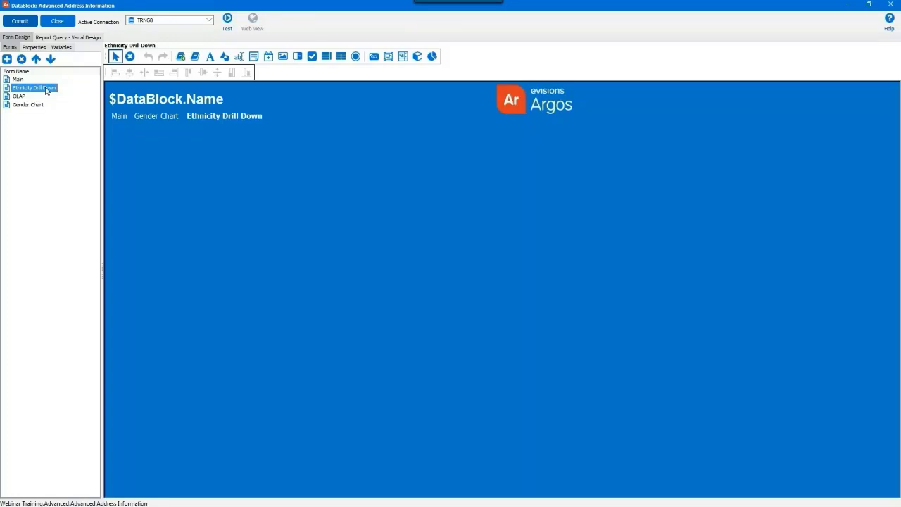
click(433, 56)
drag(119, 132, 574, 429)
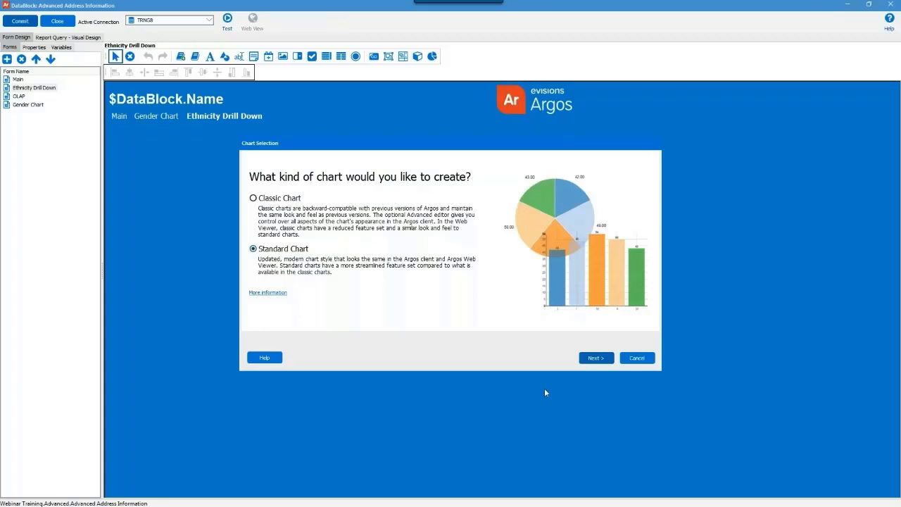
Go ahead with a Standard Chart and add a series named EthnicitySeries.
click(600, 360)
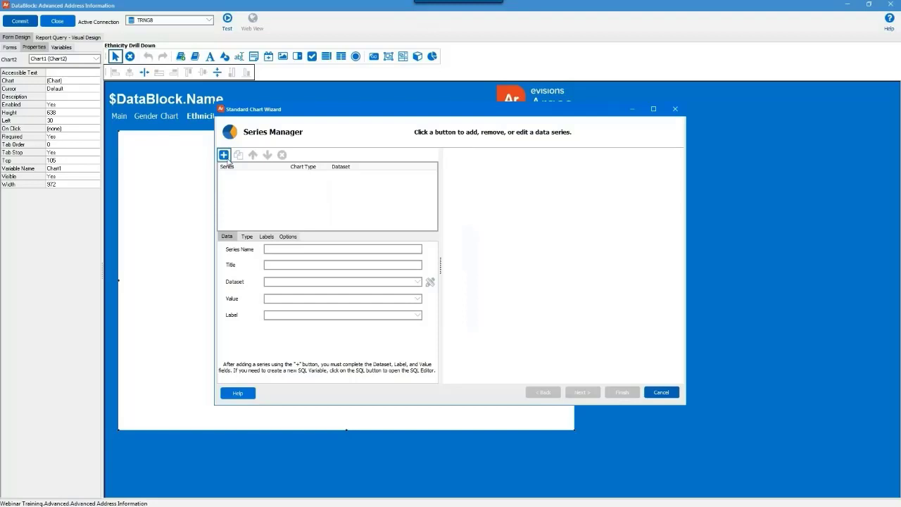
click(225, 157)
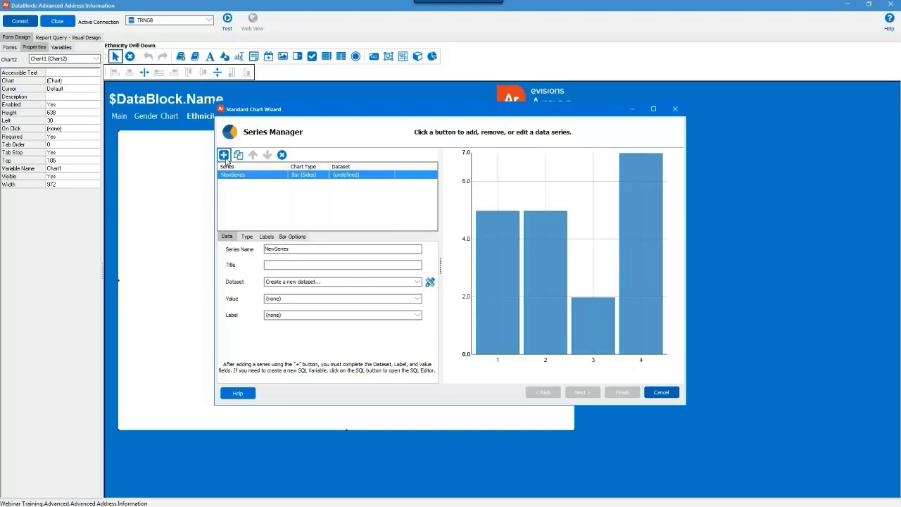
drag(295, 250, 245, 249)
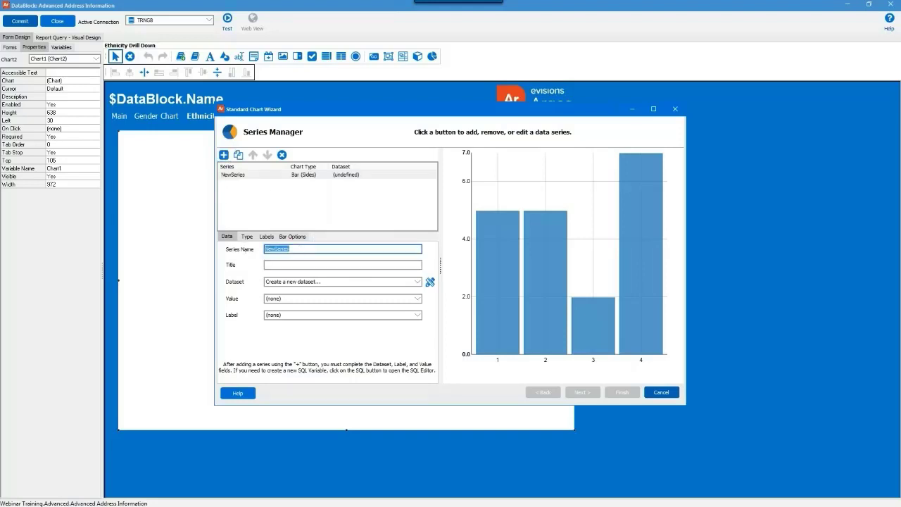
text(EthnicitySeries)
Bind the series to EthnicityCount, plotting COUNT values labelled by ETHNICITY.
click(416, 284)
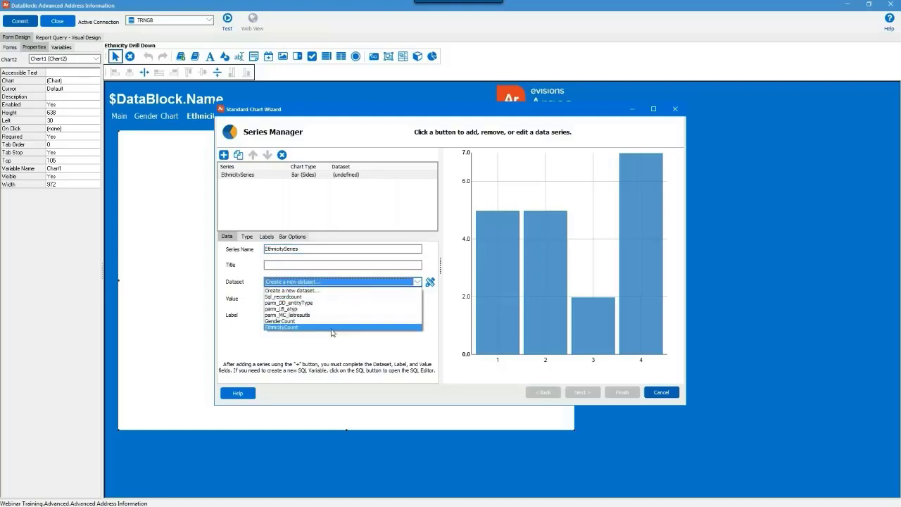
click(331, 328)
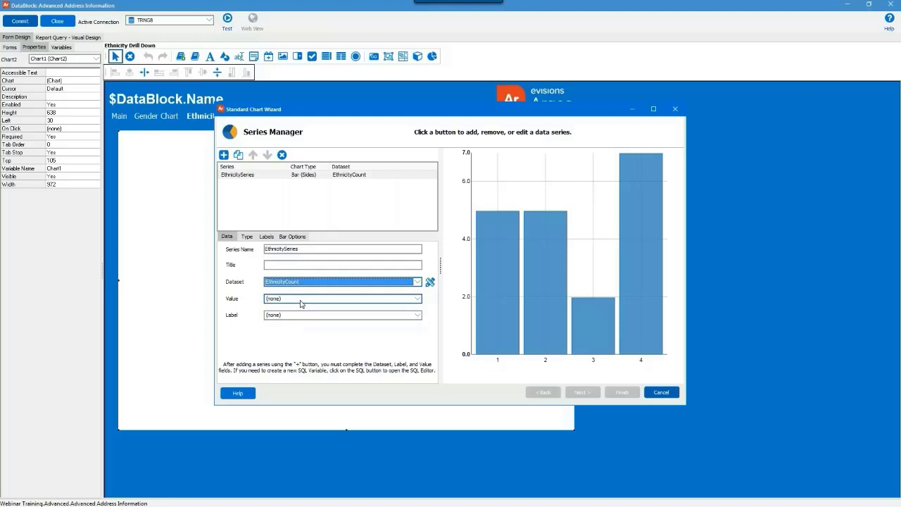
click(302, 299)
click(301, 313)
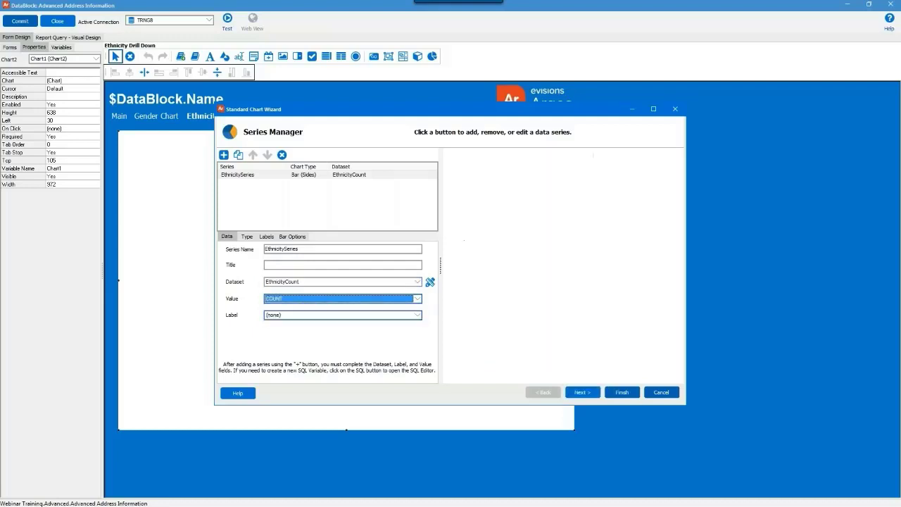
click(300, 319)
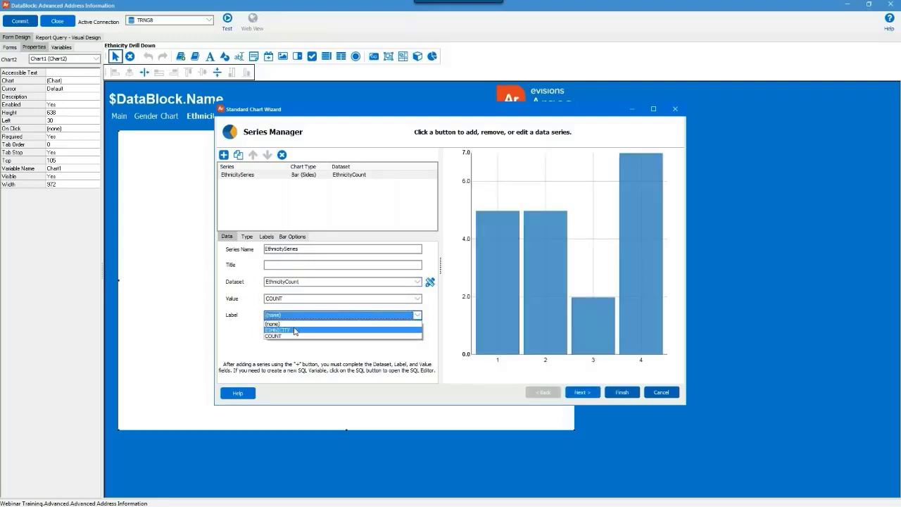
click(295, 331)
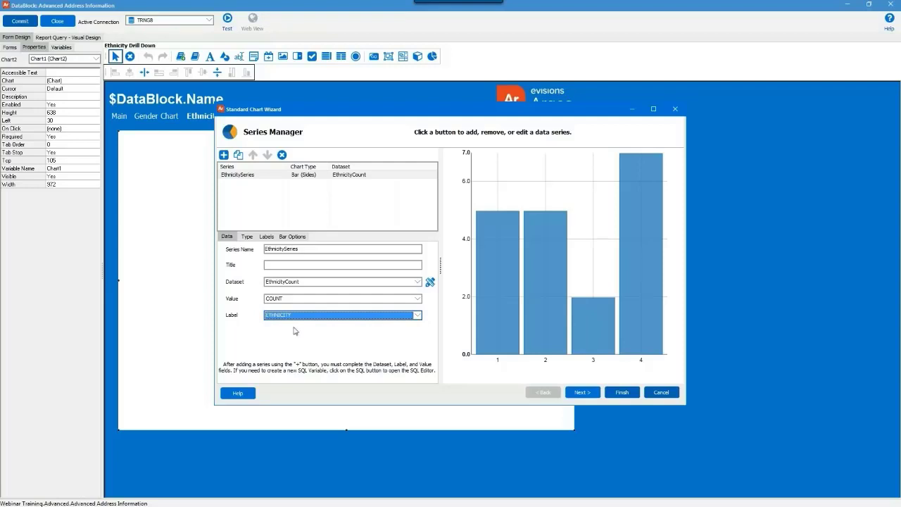
Show visible value labels on the series bars.
click(248, 237)
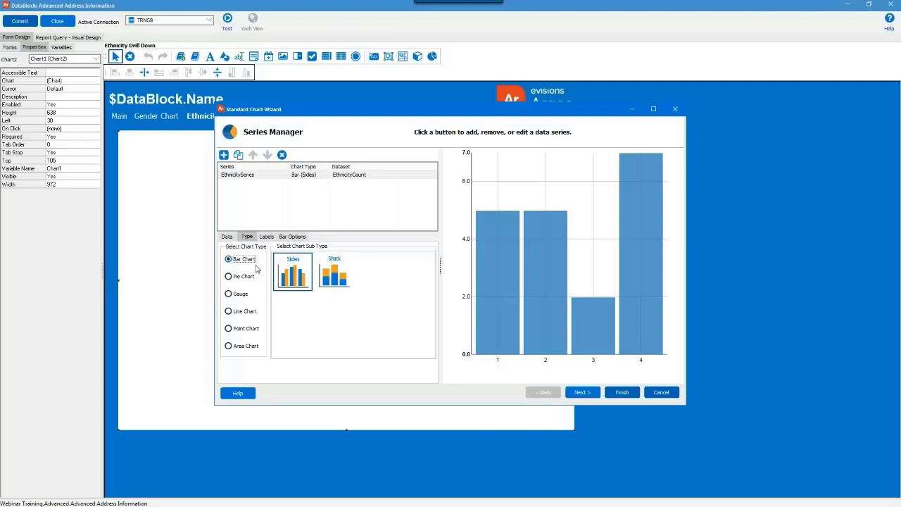
click(267, 237)
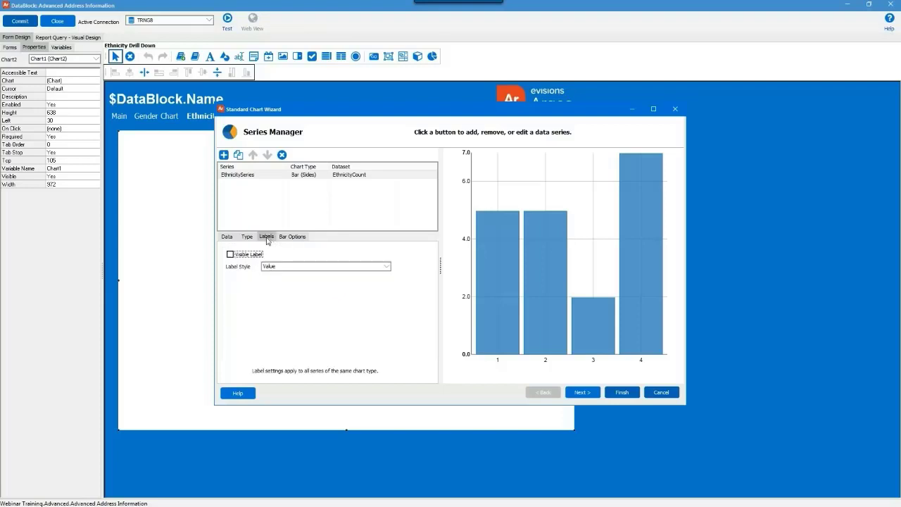
click(231, 255)
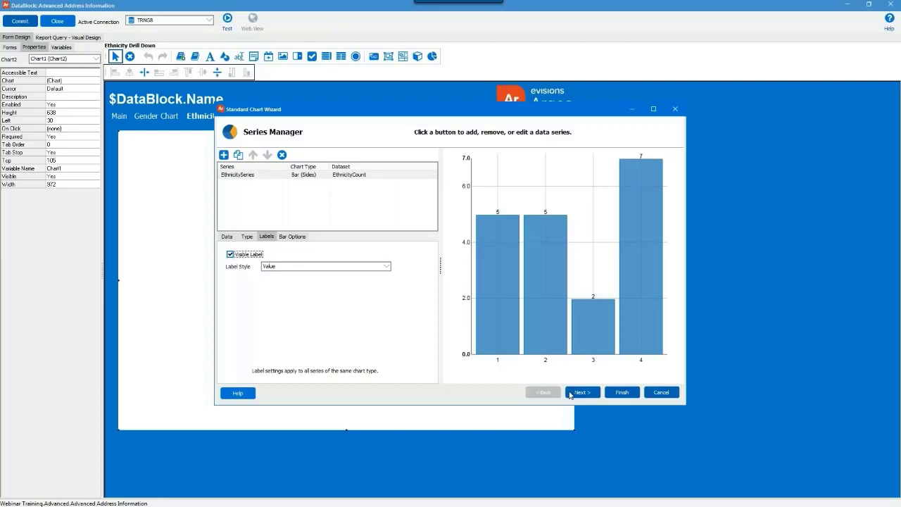
click(582, 392)
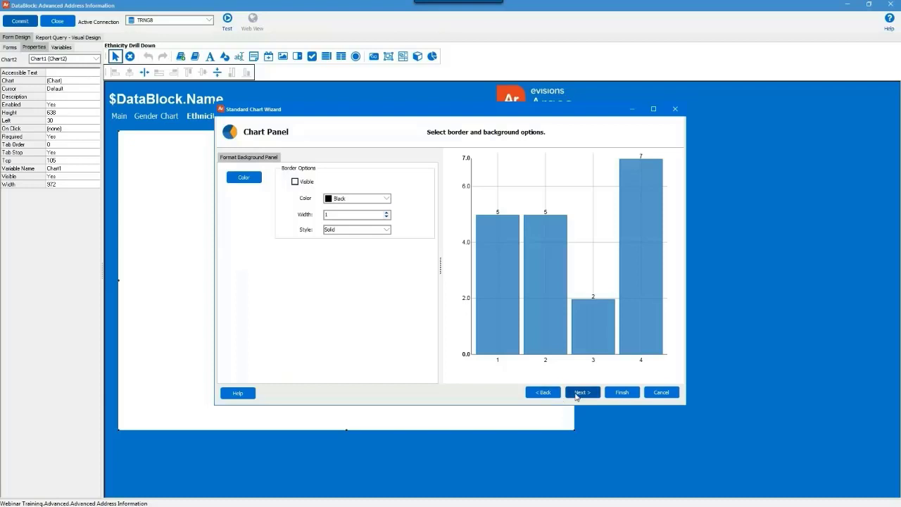
Give the chart the main title 'Ethnicity Breakdown'.
click(578, 393)
click(297, 178)
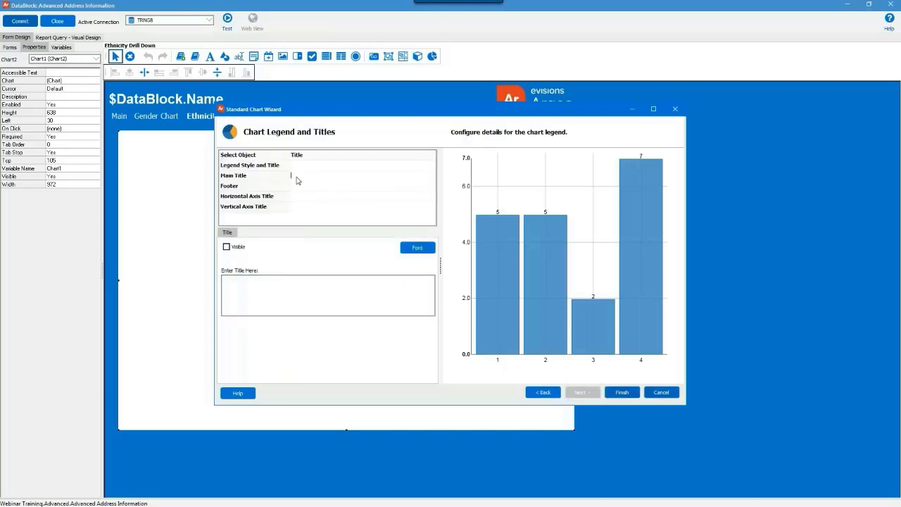
text(Ethnicity Breakdown)
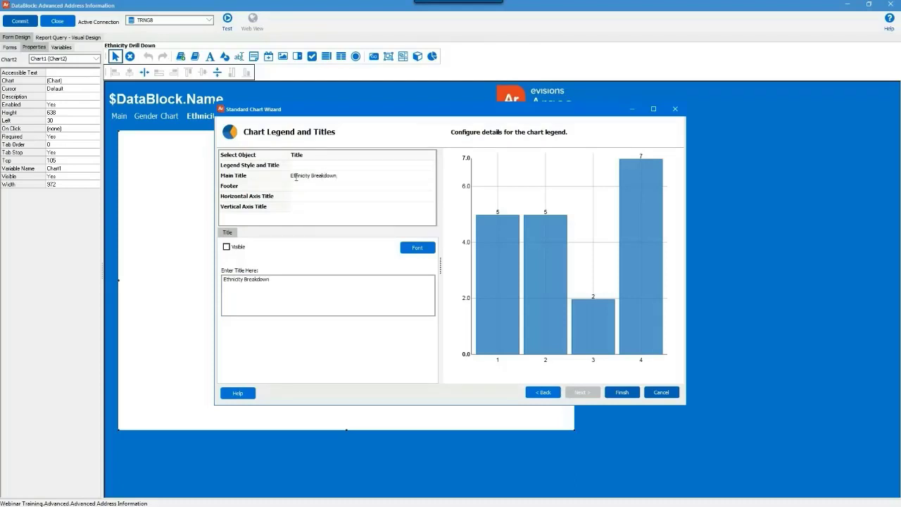
Set the title font size to 18 and finish the chart wizard.
click(416, 248)
key(Tab)
text(18)
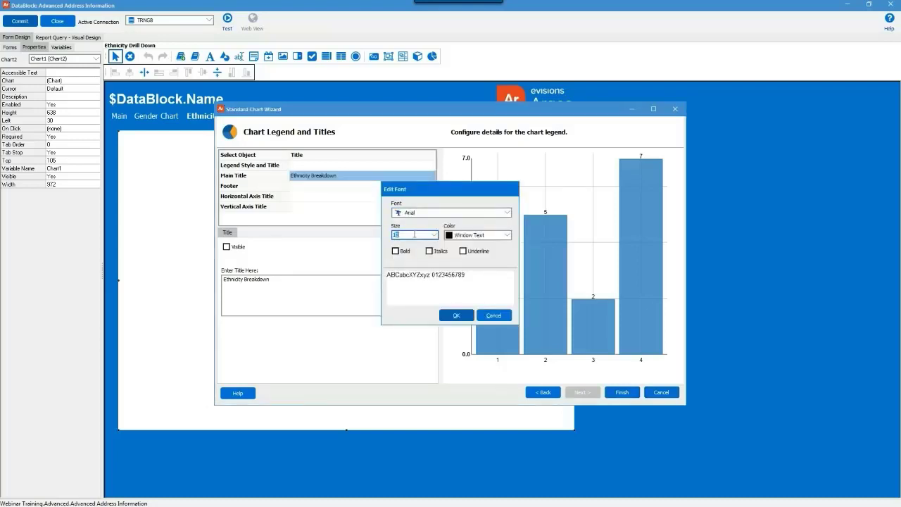
click(456, 316)
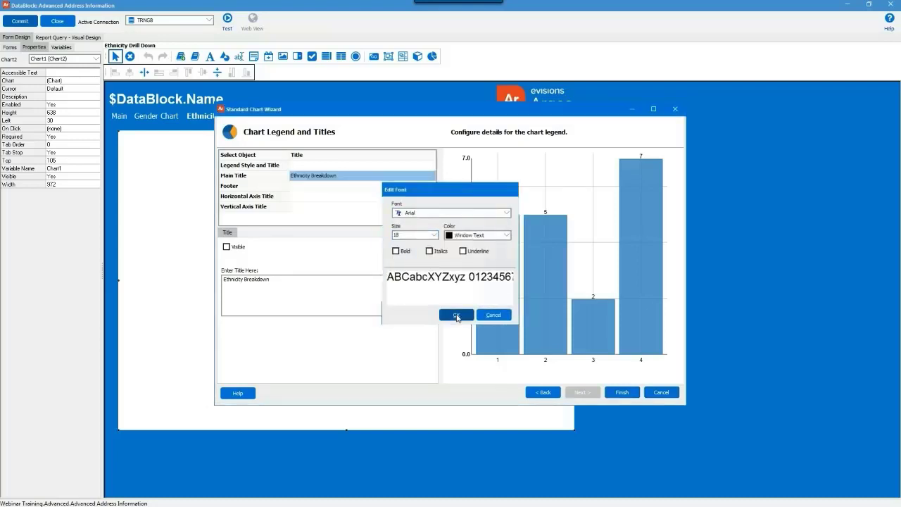
click(620, 392)
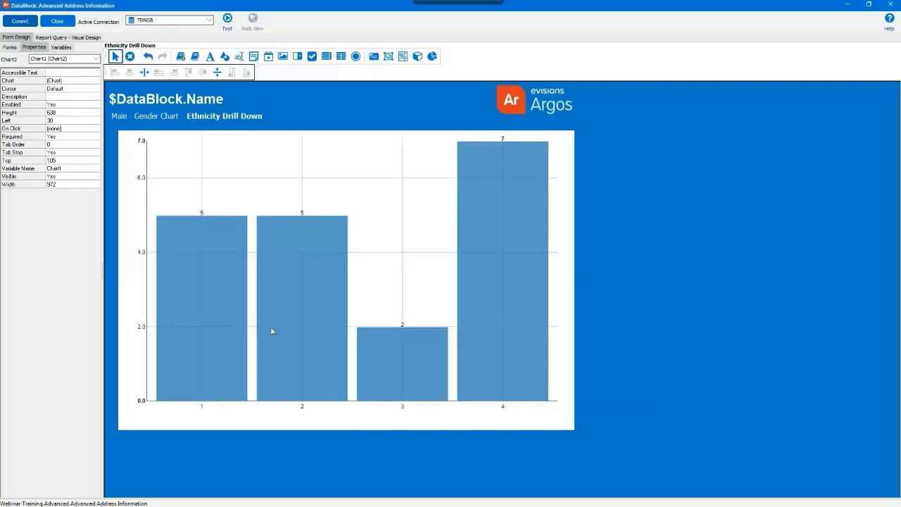
Rename the chart variable to parm_CHT_Ethnicity, then switch to the Gender Chart form.
click(82, 169)
text(pam_CHT_Ethnicity)
key(Return)
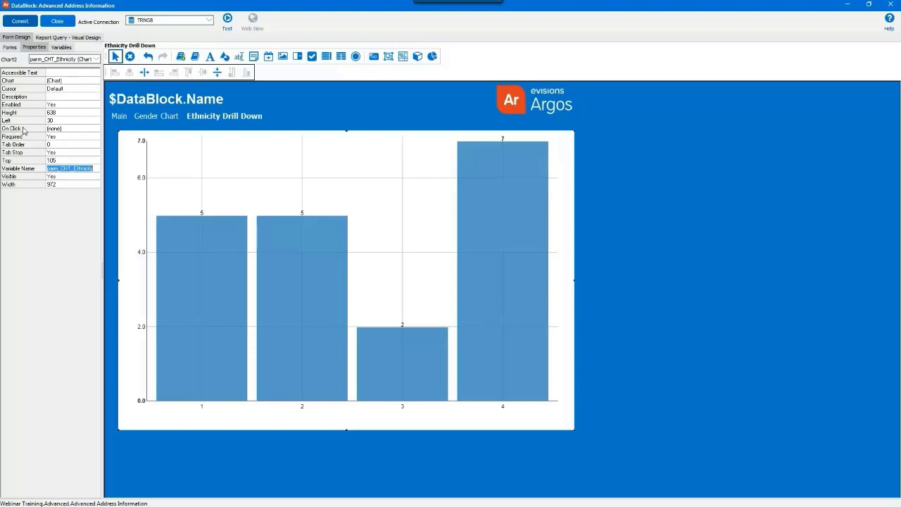
click(10, 48)
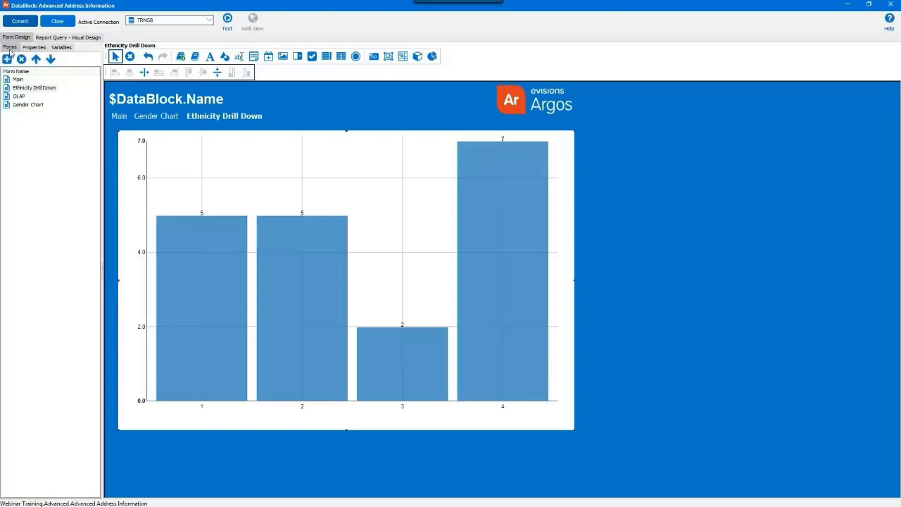
click(29, 105)
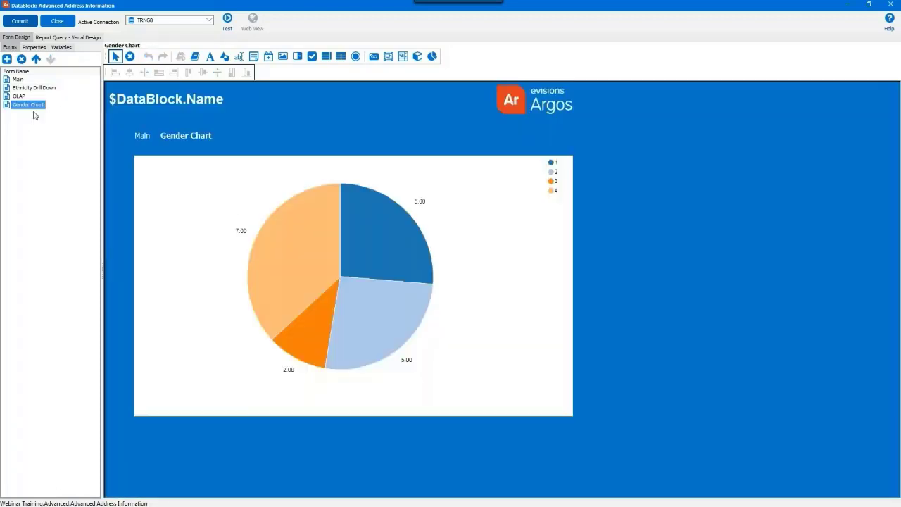
Give the Gender pie chart an On Click Activate Form event targeting Ethnicity Drill Down.
click(289, 234)
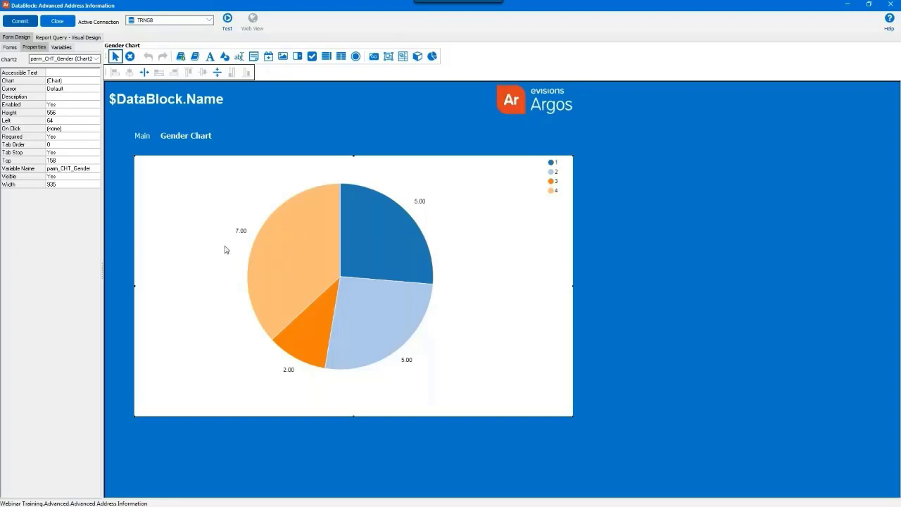
click(82, 129)
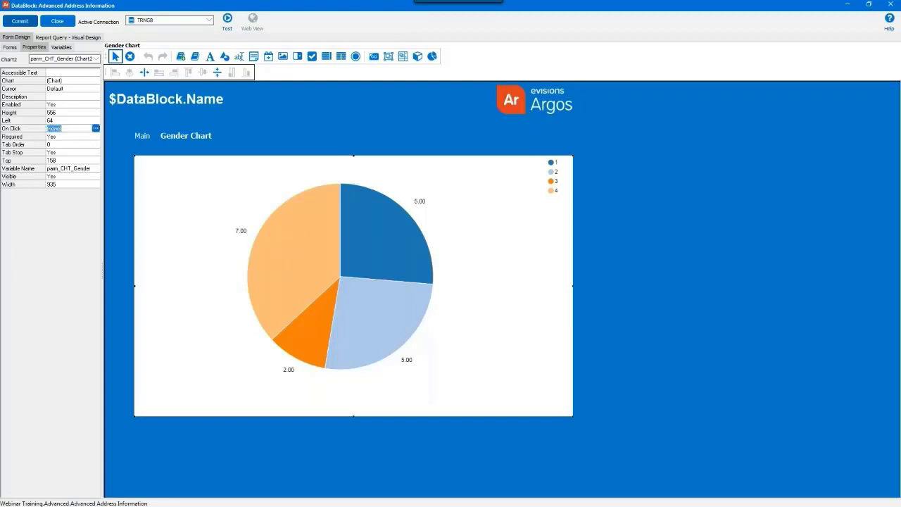
click(96, 129)
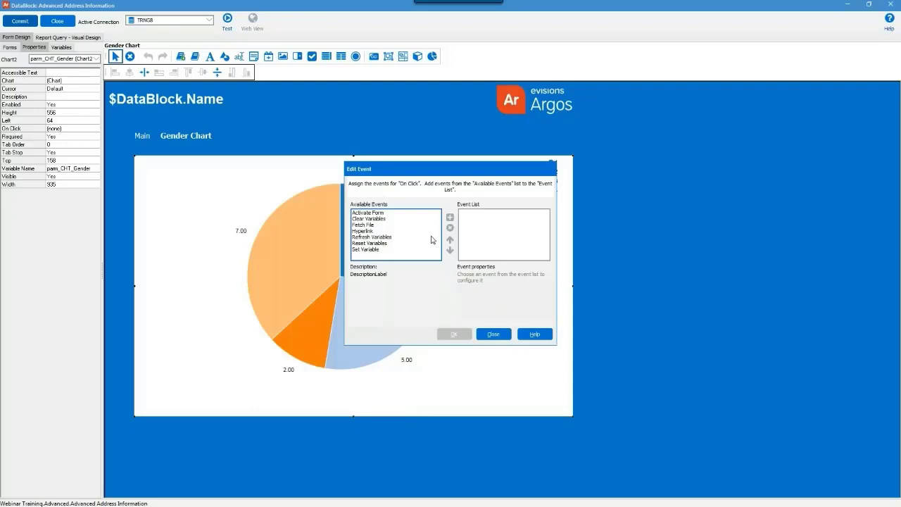
click(383, 213)
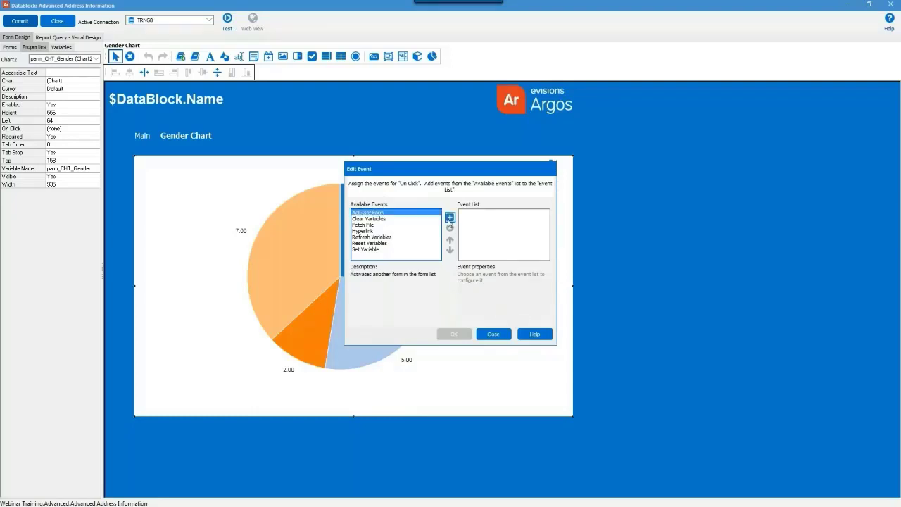
click(450, 218)
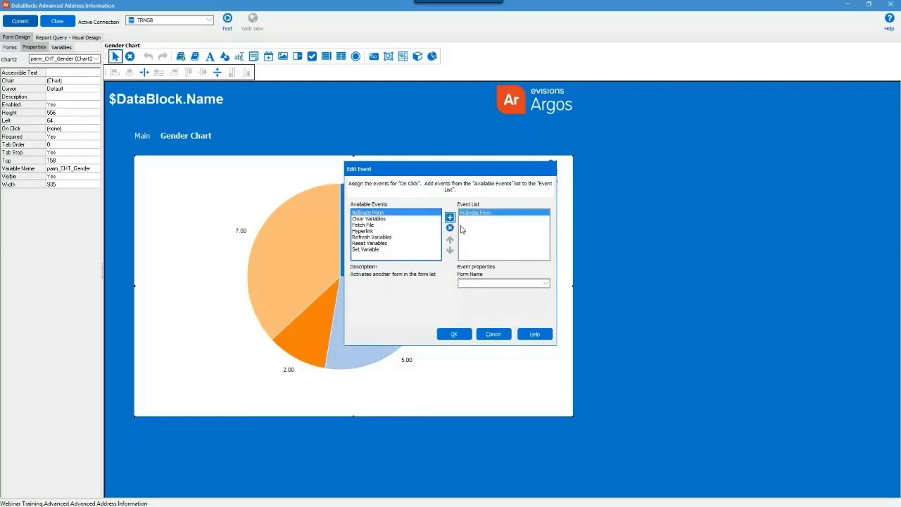
click(523, 287)
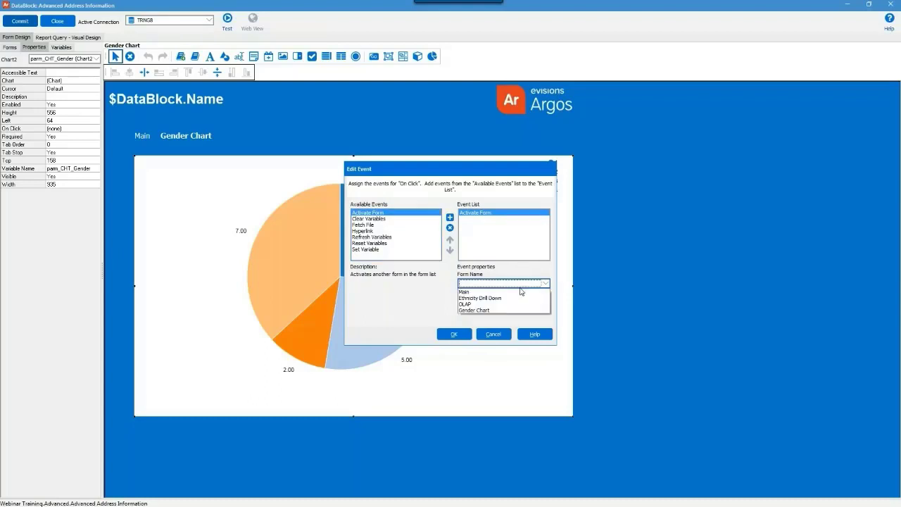
click(508, 302)
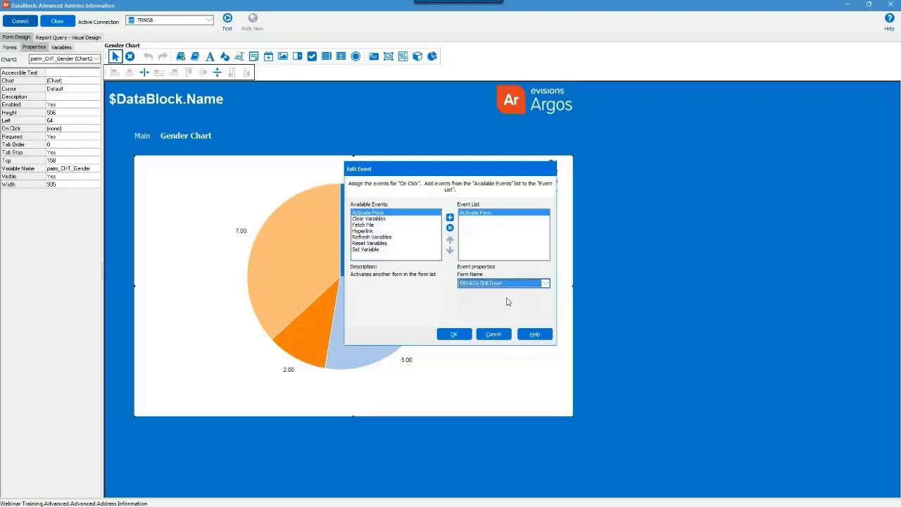
click(455, 335)
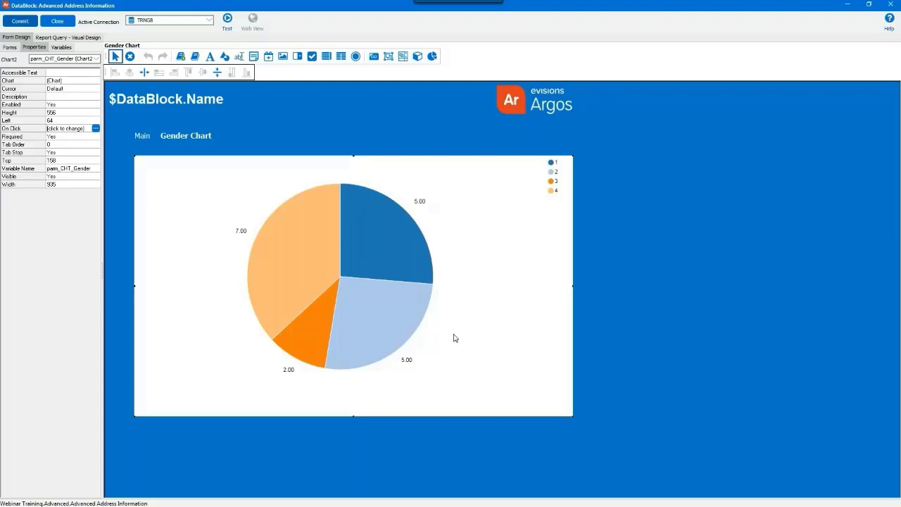
Commit the DataBlock, run it in test mode, and drill into the Male slice's ethnicity chart.
click(29, 26)
click(225, 21)
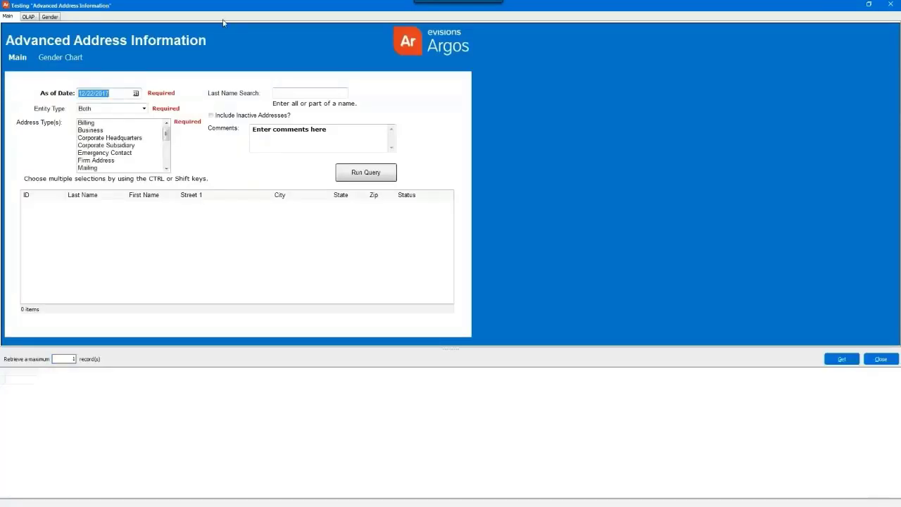
click(50, 16)
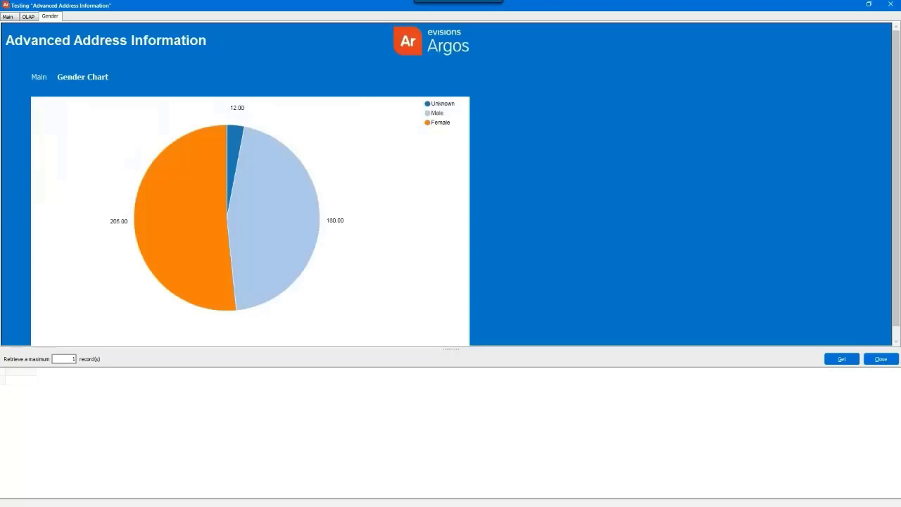
click(260, 209)
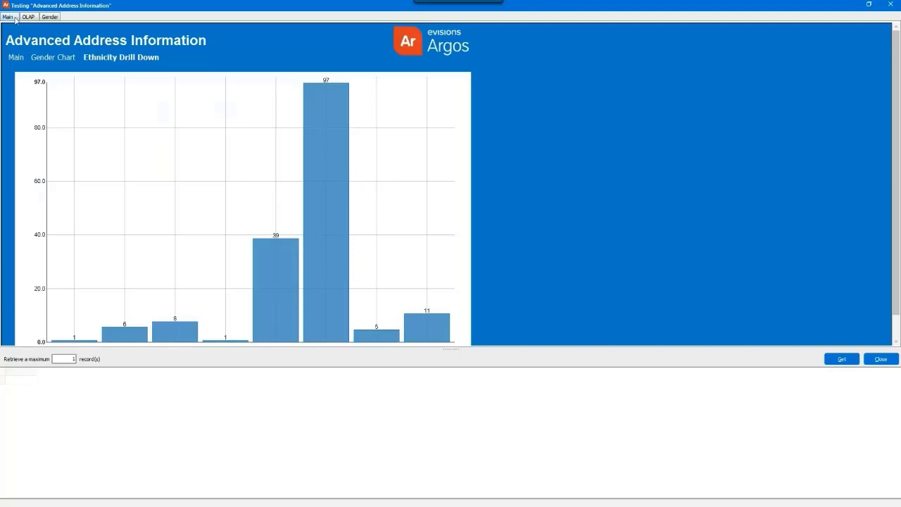
Check the Female and Unknown slices' ethnicity drill-downs, then close the test window.
click(49, 17)
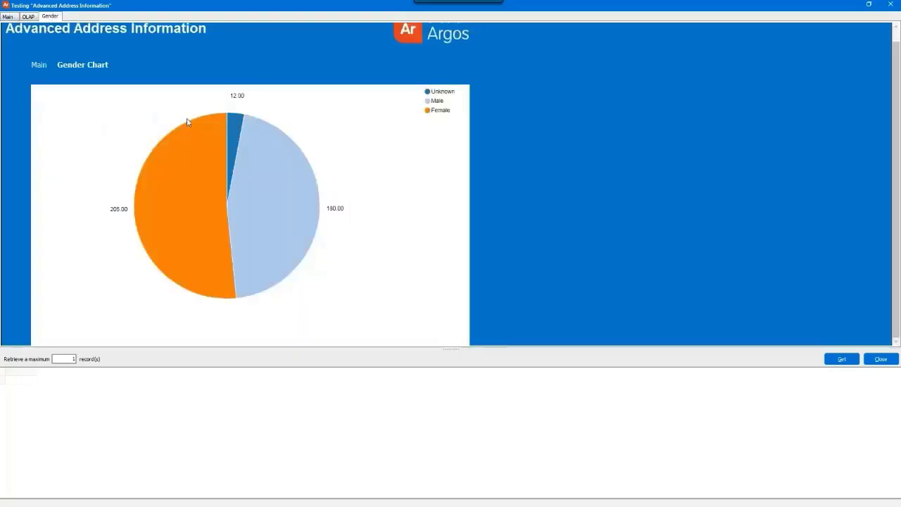
click(183, 175)
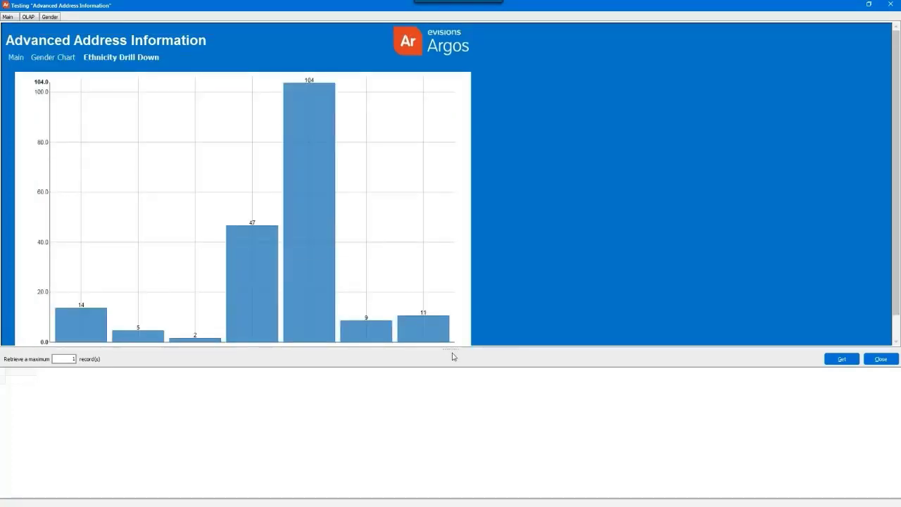
drag(451, 348, 449, 407)
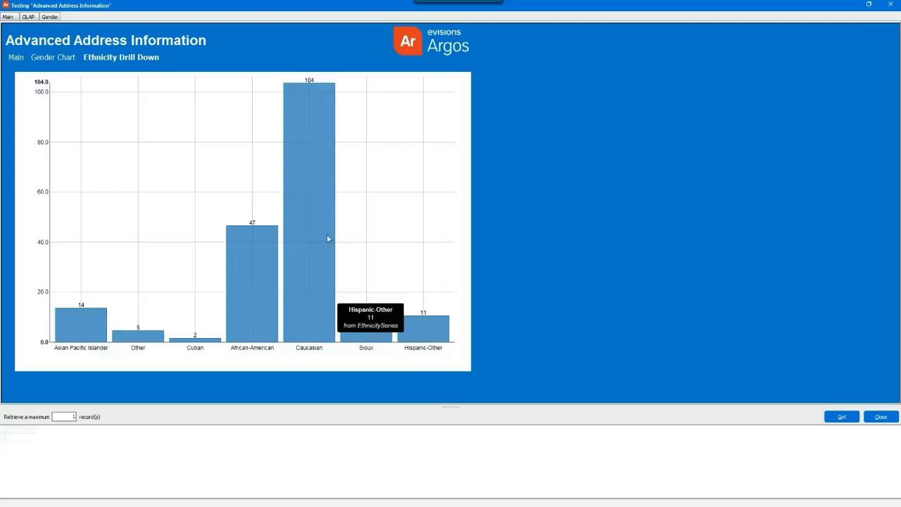
click(50, 16)
click(235, 149)
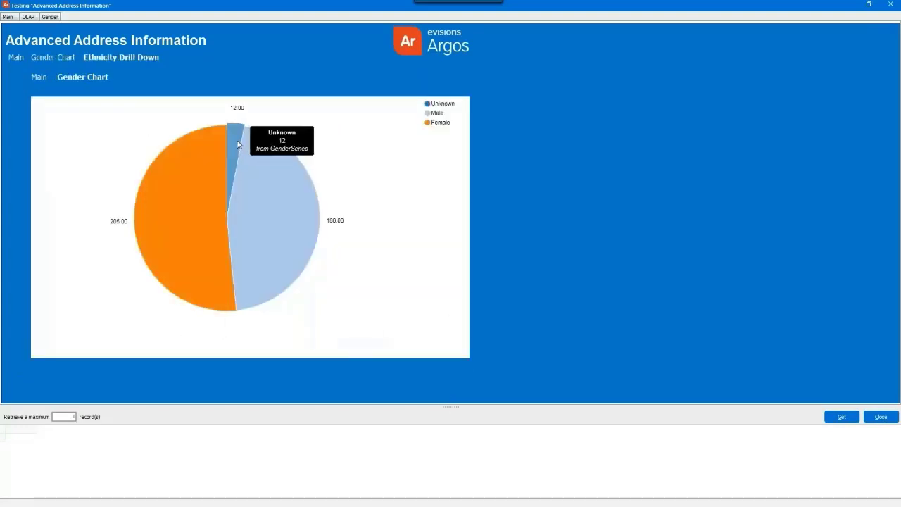
mouse_move(434, 273)
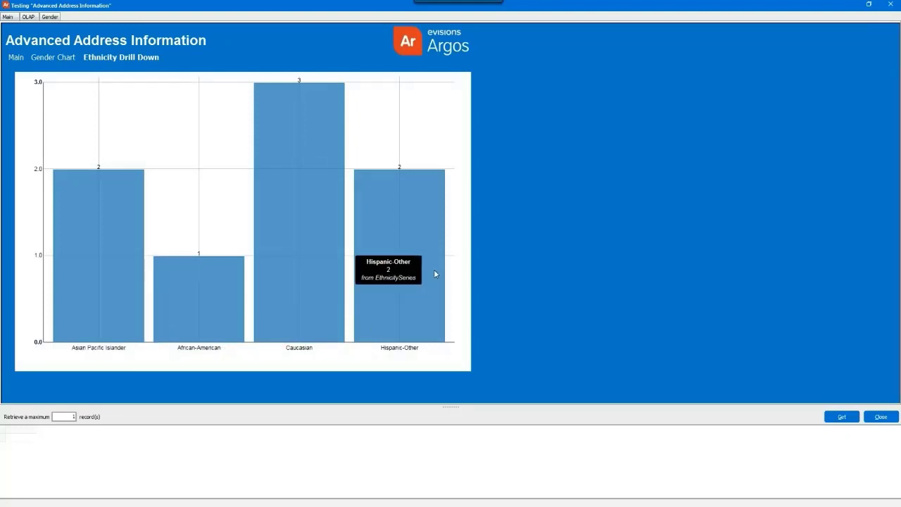
click(899, 4)
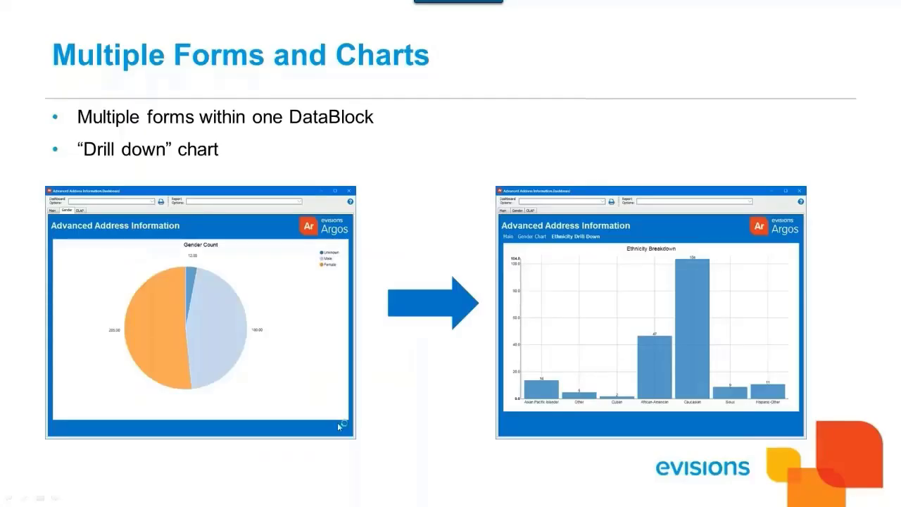
Advance to the OLAP slide, then return to the DataBlock designer.
key(Right)
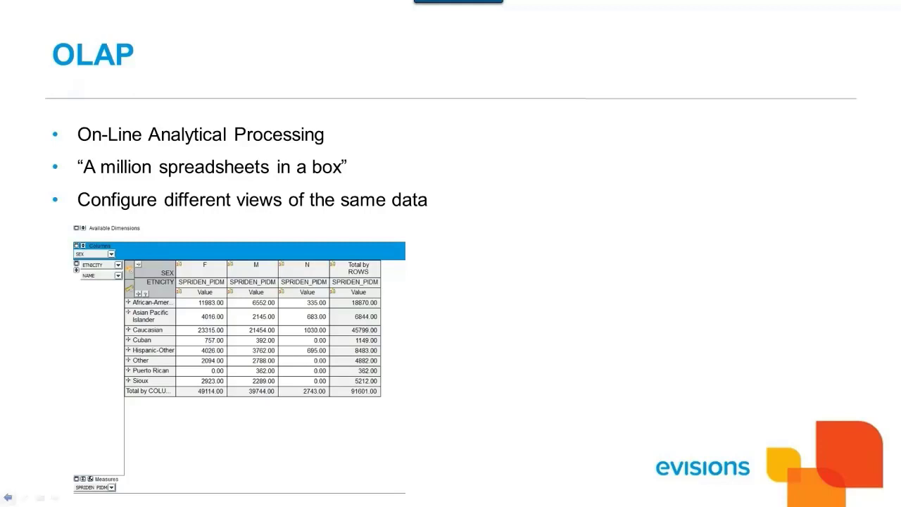
key(alt+Tab)
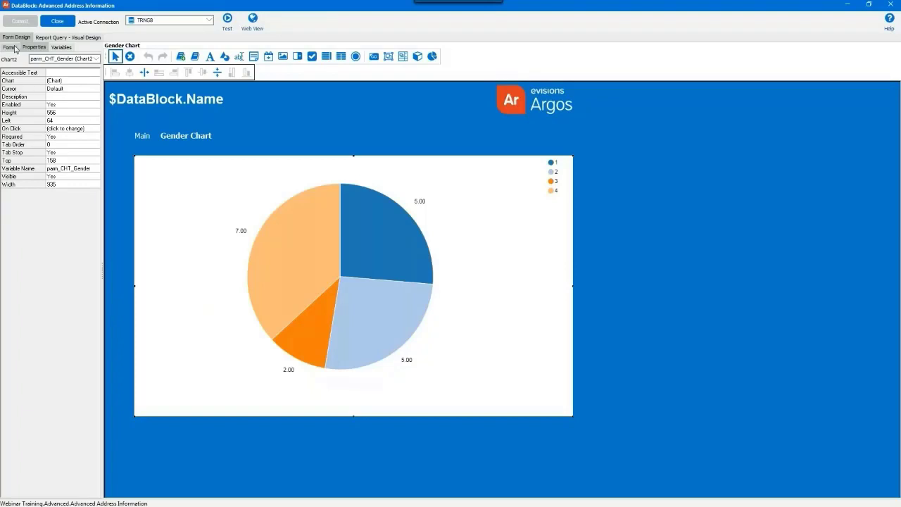
Draw an OLAP data cube across the OLAP form and open its Build OLAP Data Cube wizard.
click(9, 46)
click(18, 97)
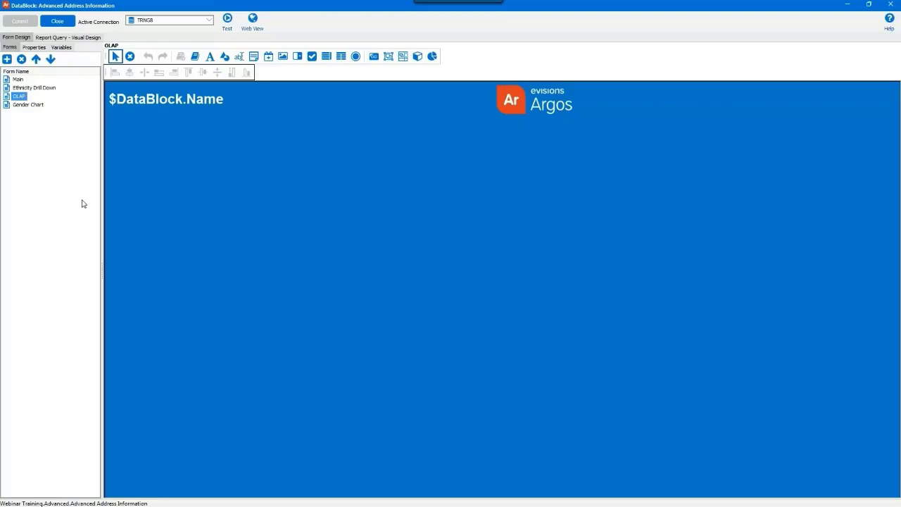
click(418, 58)
drag(112, 114, 582, 424)
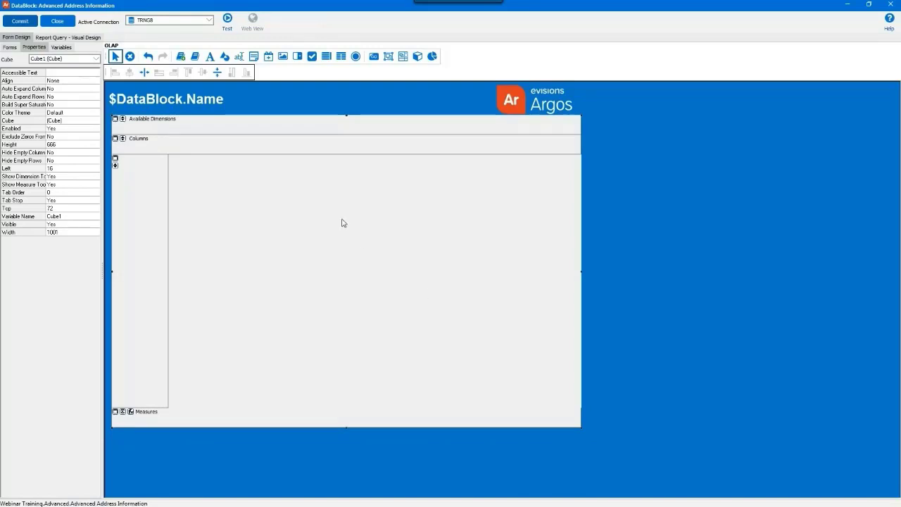
double_click(342, 223)
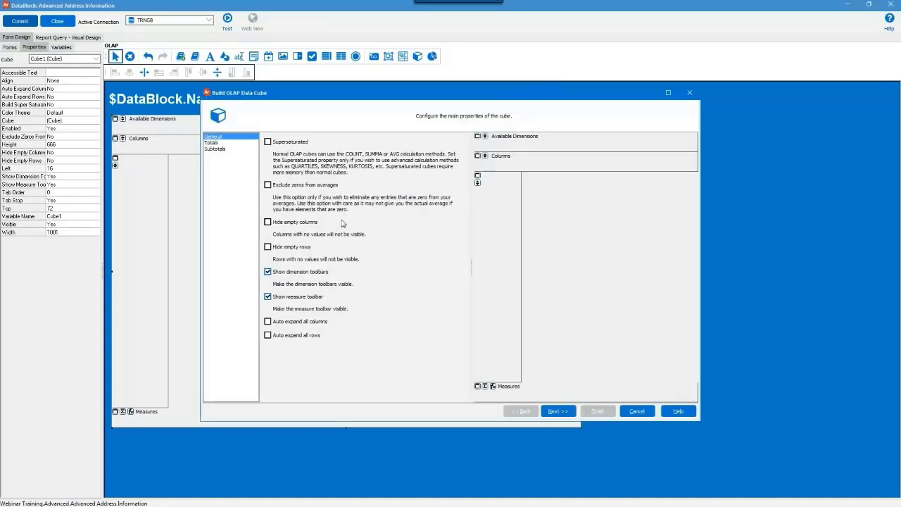
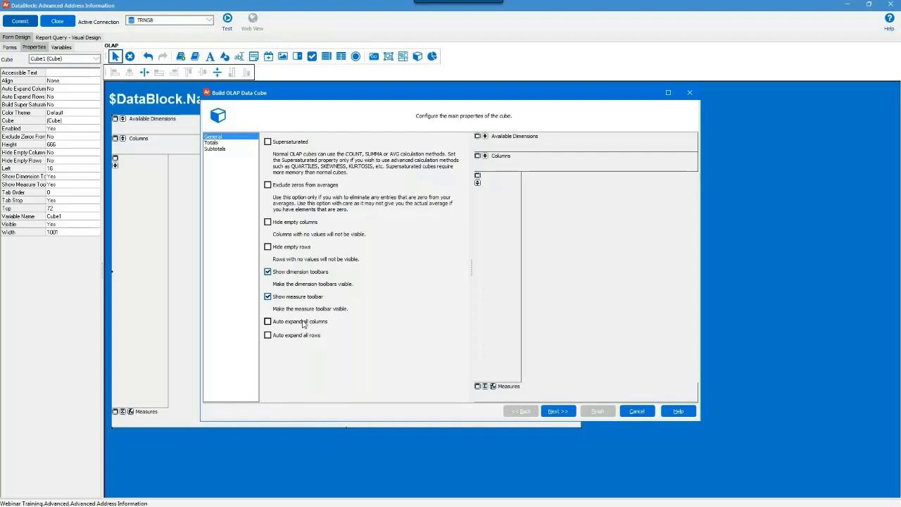
Decline the auto-expand warning so all rows stay collapsed, and view the Totals settings.
click(287, 336)
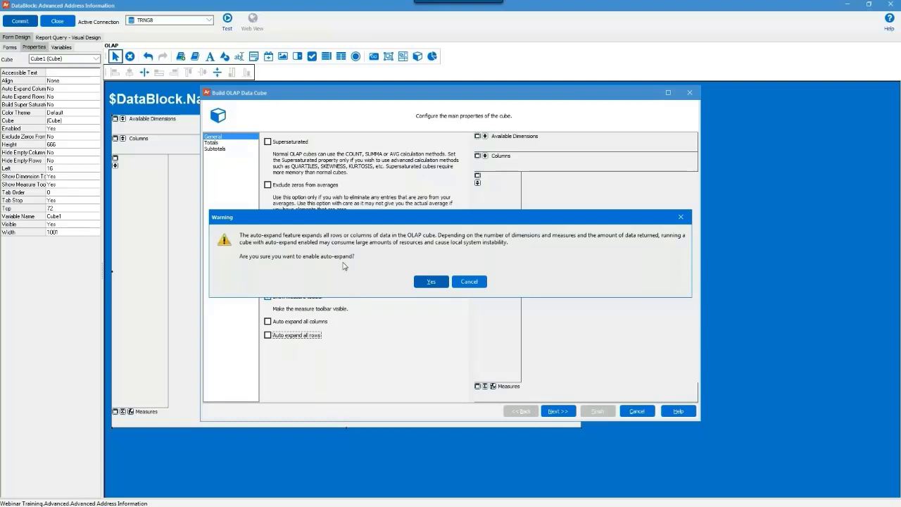
click(468, 283)
click(468, 283)
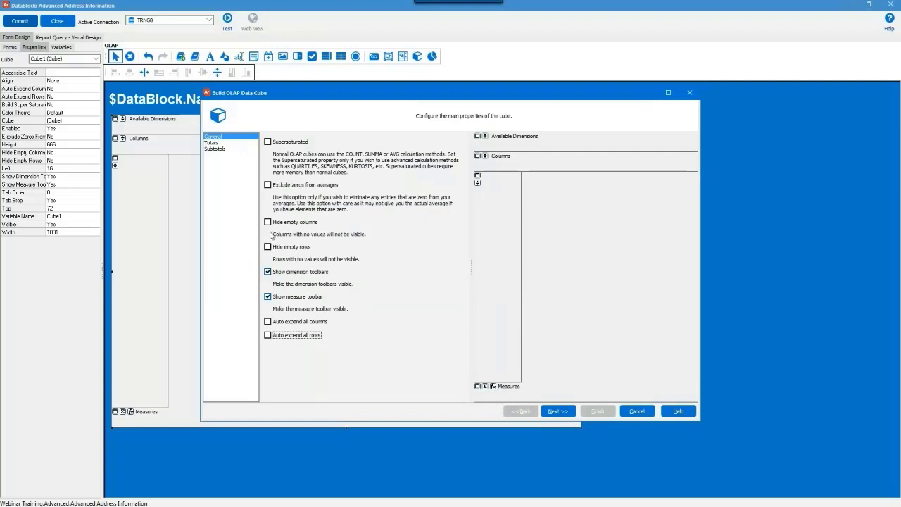
click(210, 143)
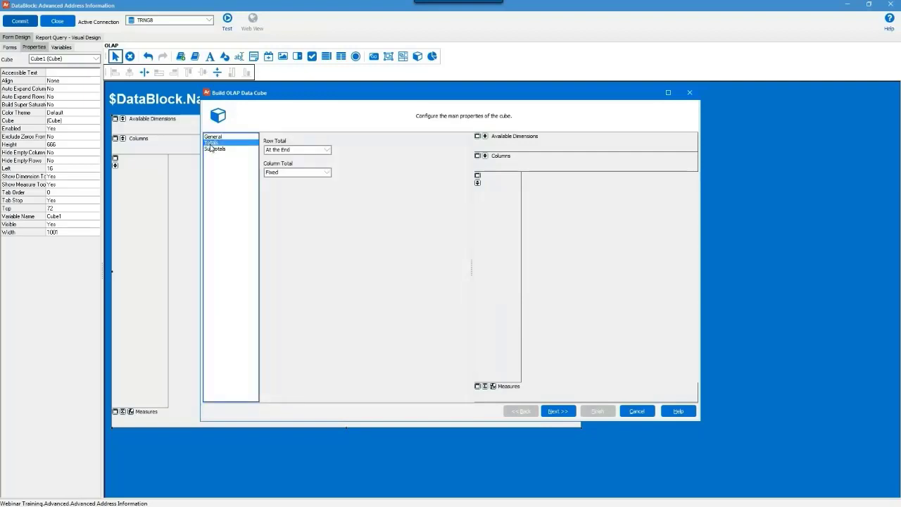
Keep the Row Total placed At the End, then view the Subtotals settings.
click(331, 151)
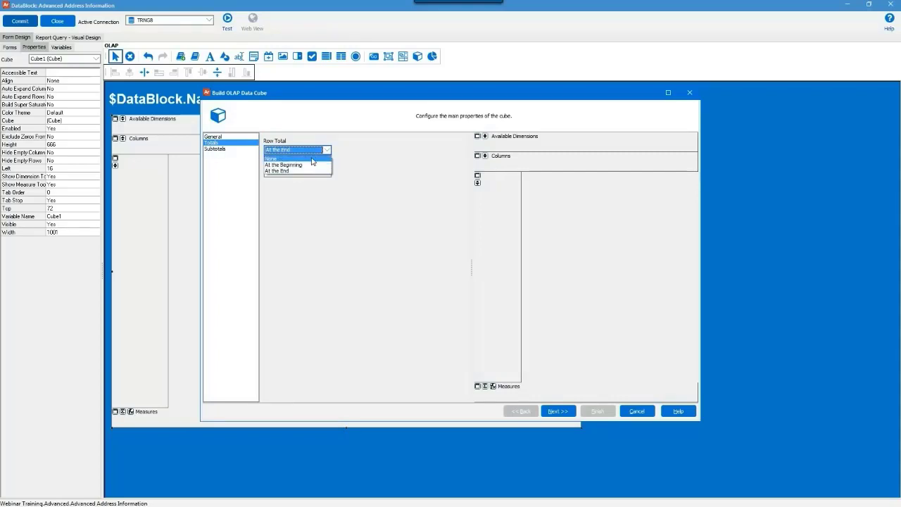
click(368, 150)
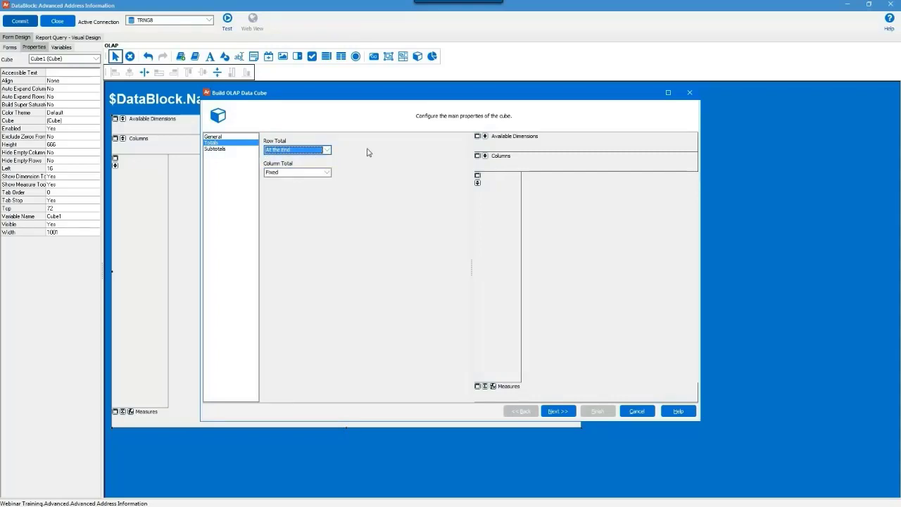
click(217, 153)
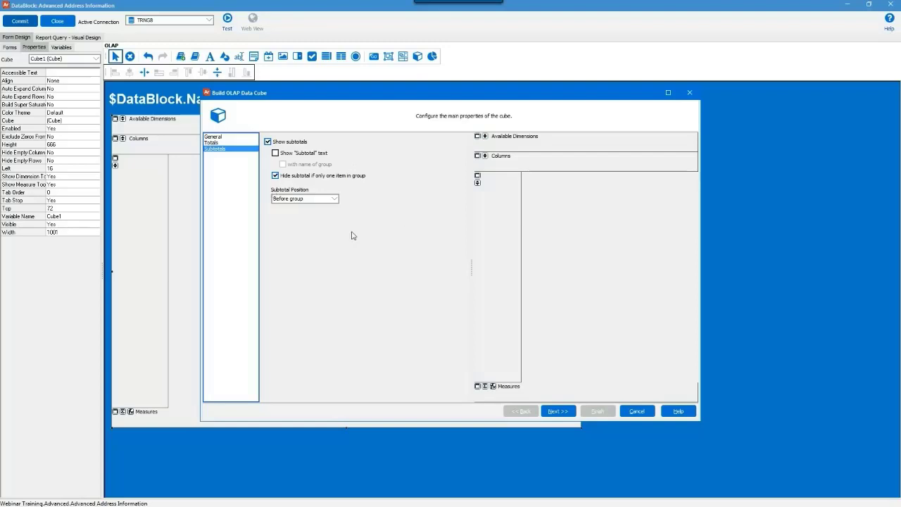
Advance the cube wizard to the Fact Table data-set page.
click(560, 411)
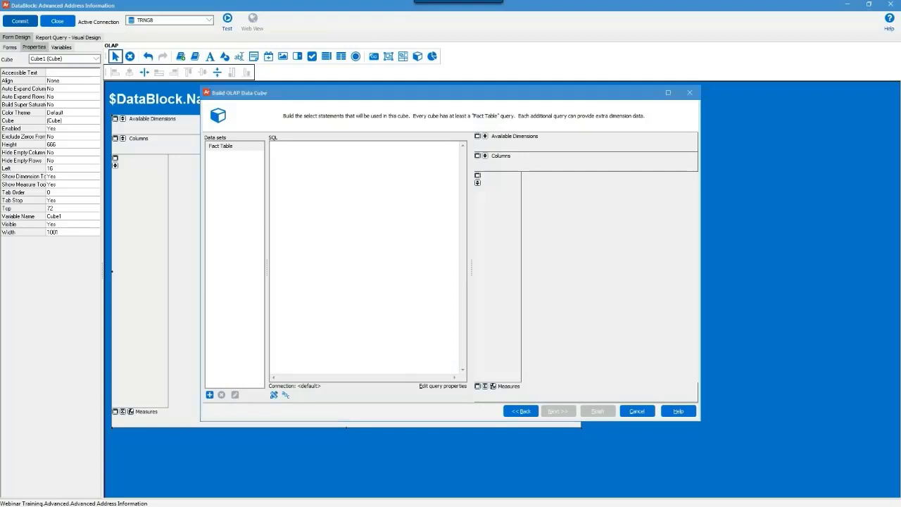
Paste the Fact Table query joining spriden, spbpers and stvethn, then continue to measures.
click(295, 237)
text(select distinct spriden_pidm, spbpers_sex, stvethn_desc from spriden, spbpers, stvethn where spriden_pidm = spbpers_pidm and spbpers_ethn_code = stvethn_code)
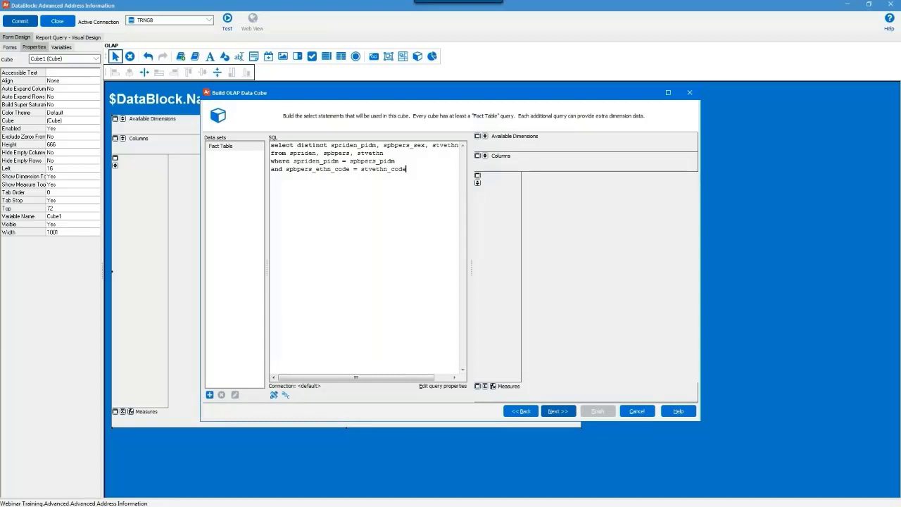
click(555, 408)
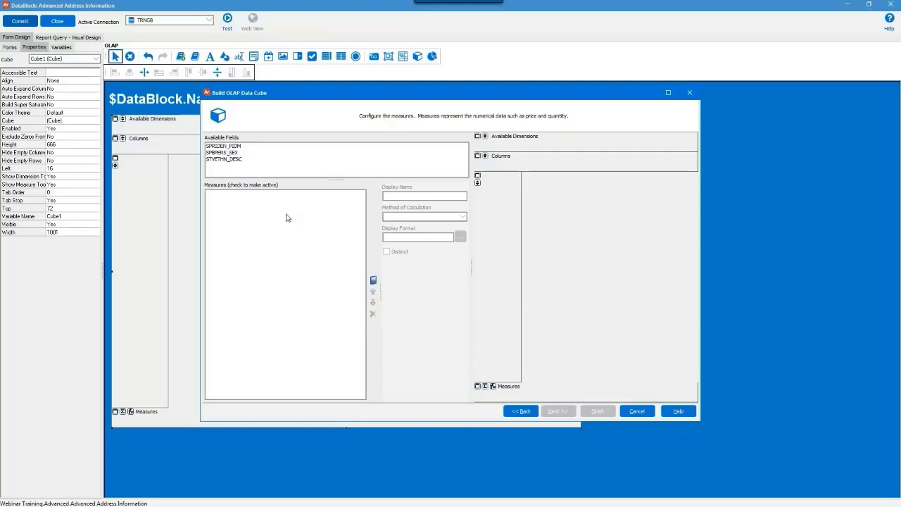
Add SPBPERS_SEX as a Gender measure using Count with display format 0.
double_click(235, 153)
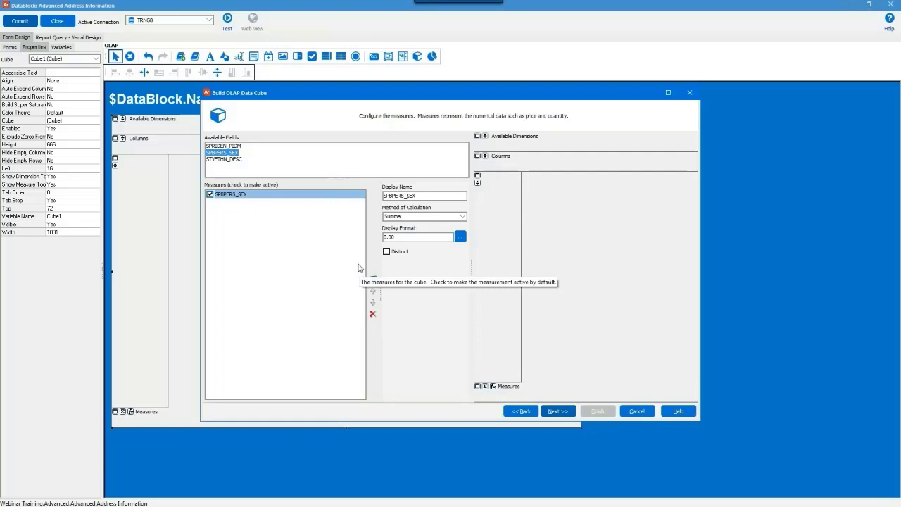
drag(426, 196, 361, 197)
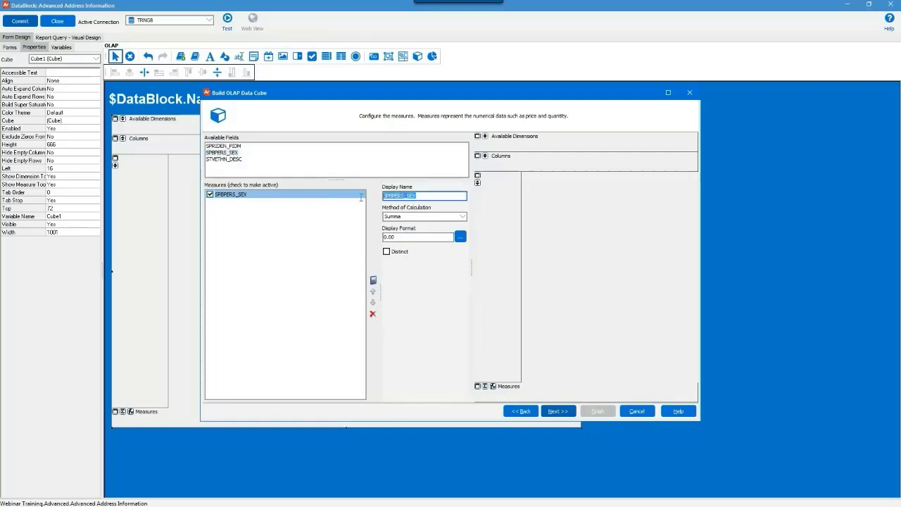
text(Gender)
click(451, 218)
click(432, 233)
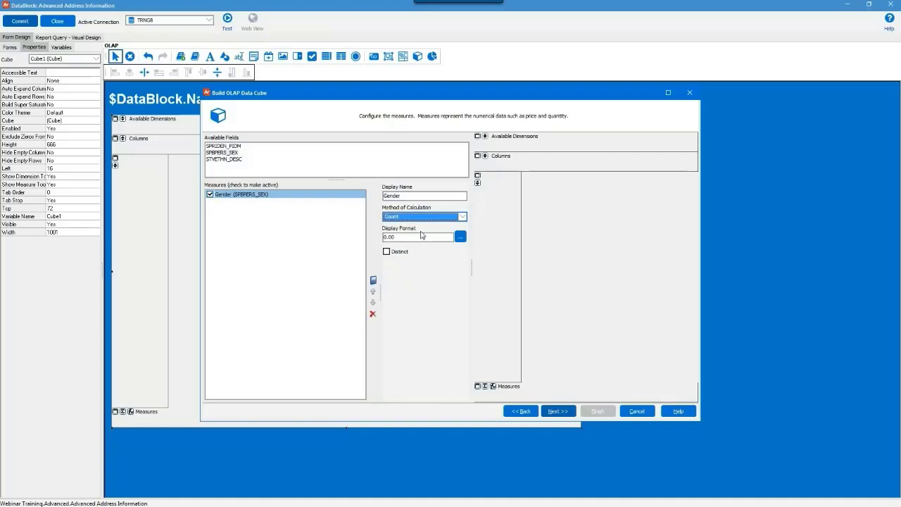
click(402, 237)
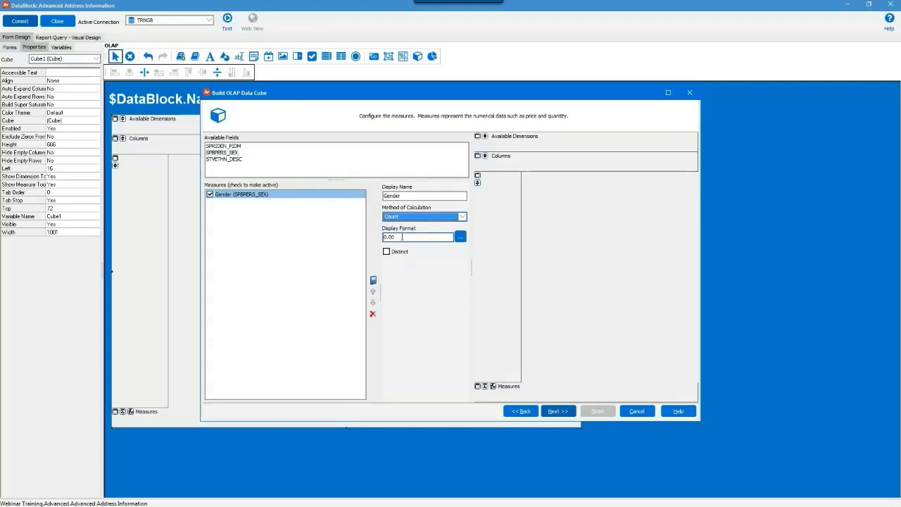
click(386, 237)
drag(385, 237, 400, 238)
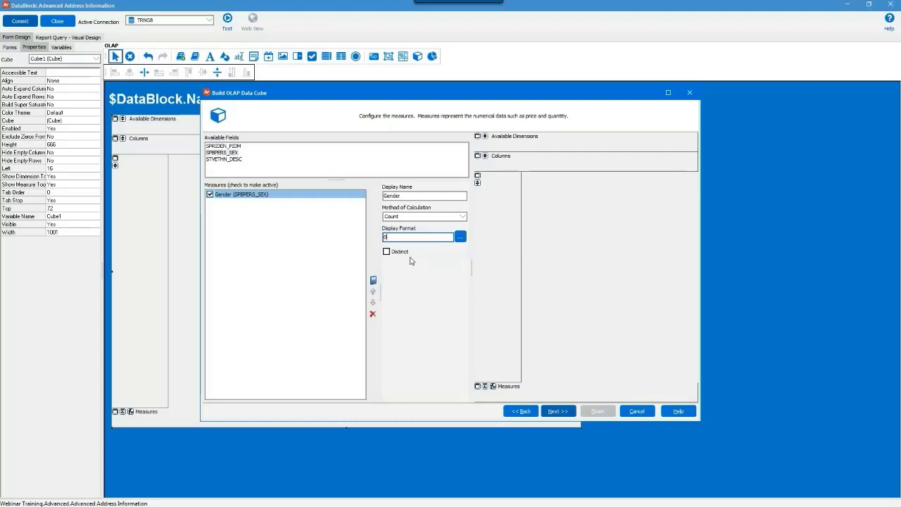
click(554, 412)
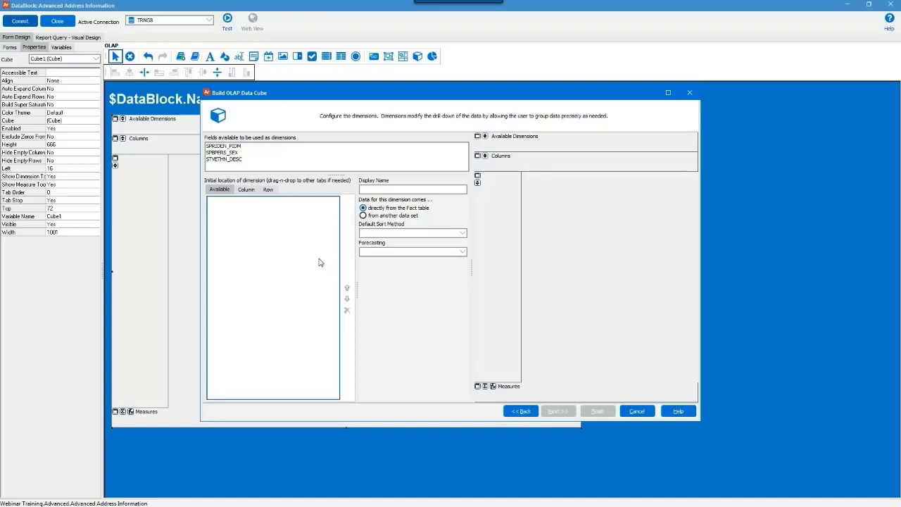
Add SPBPERS_SEX to the cube's column dimensions.
click(245, 190)
double_click(231, 153)
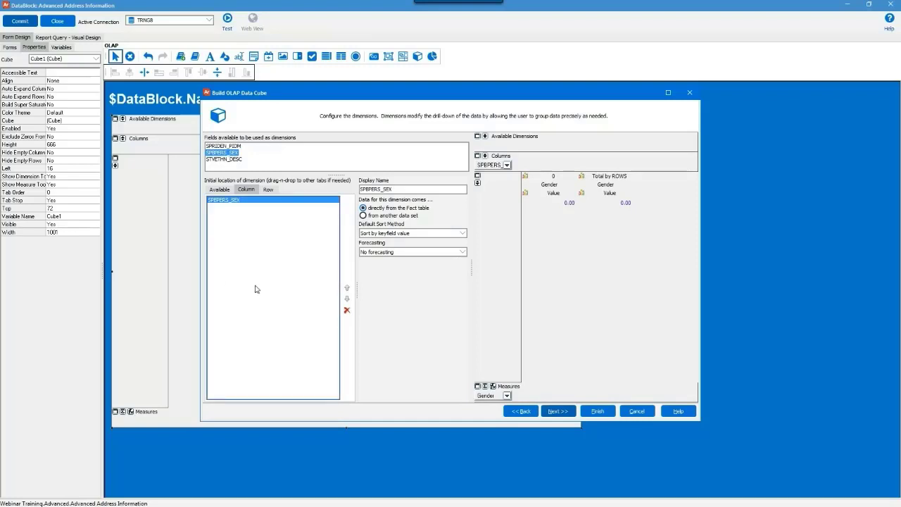
click(268, 190)
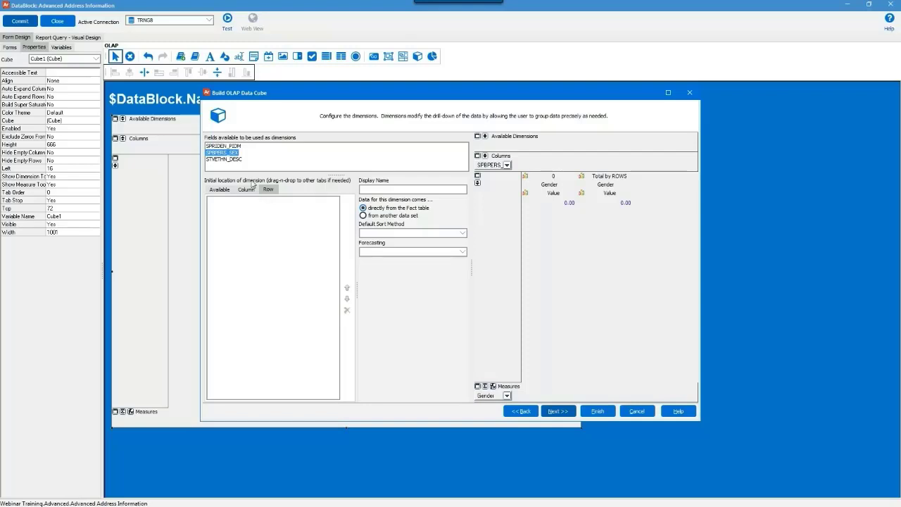
Add STVETHN_DESC and SPRIDEN_PIDM as row dimensions, renaming STVETHN_DESC to Ethnicity.
double_click(236, 161)
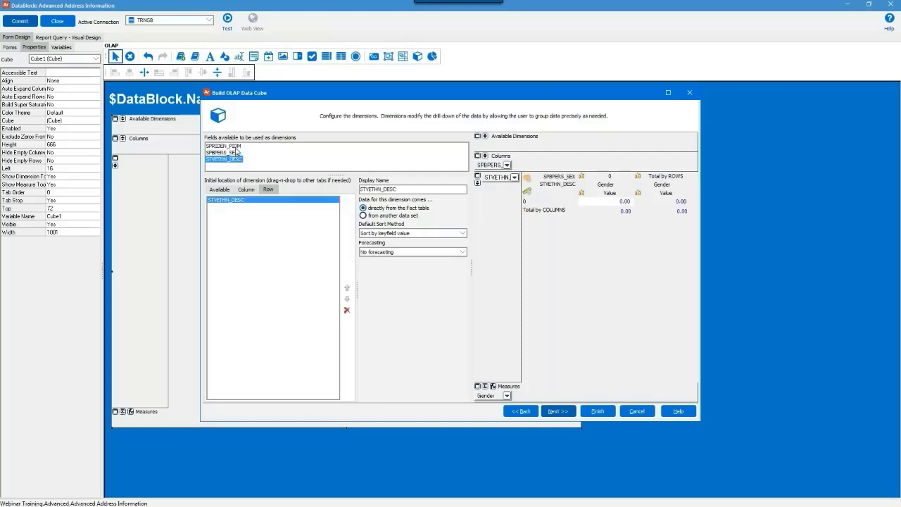
double_click(237, 146)
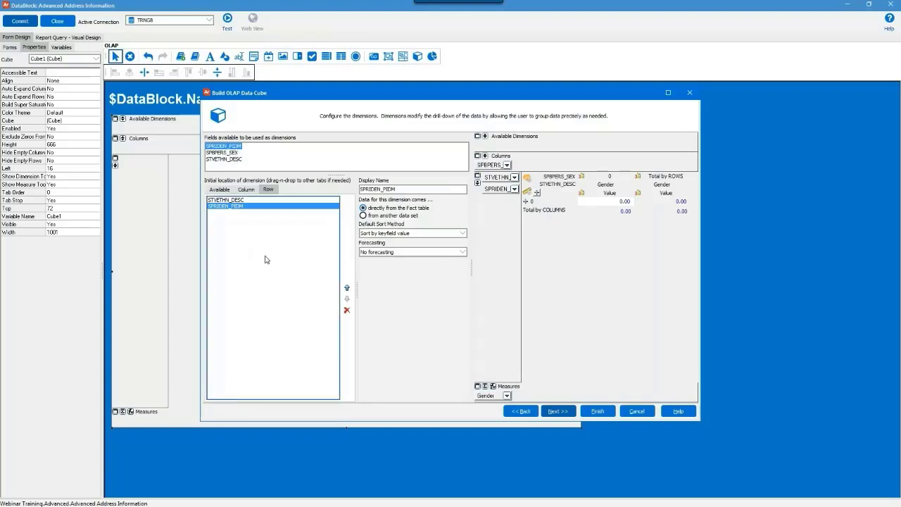
click(243, 201)
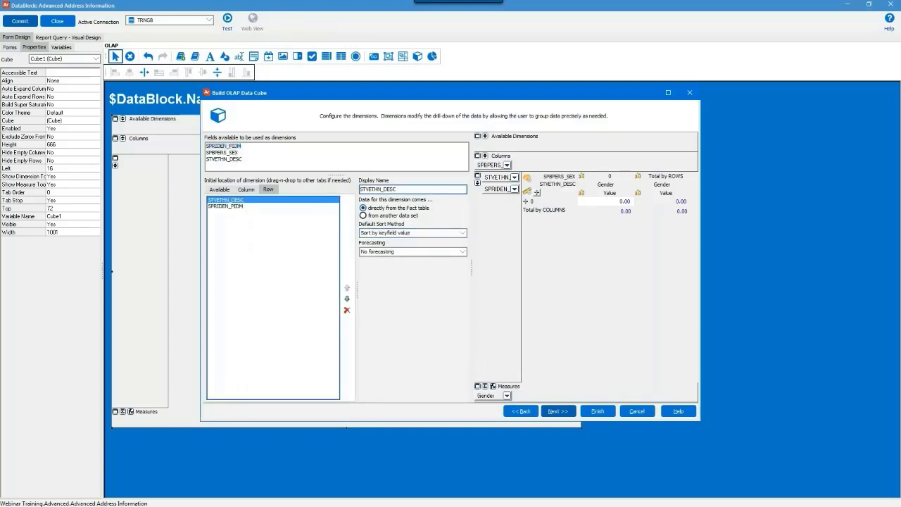
click(401, 189)
drag(402, 189, 314, 192)
text(Eth)
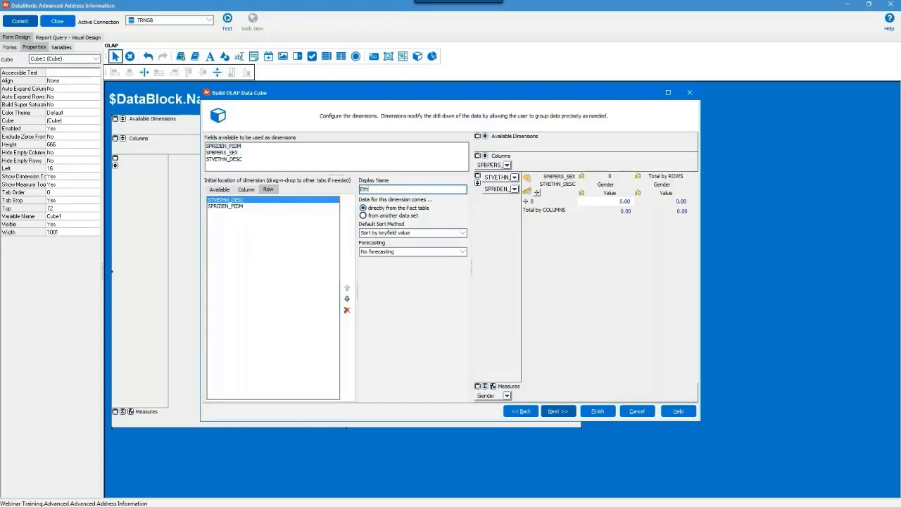
text(nicity)
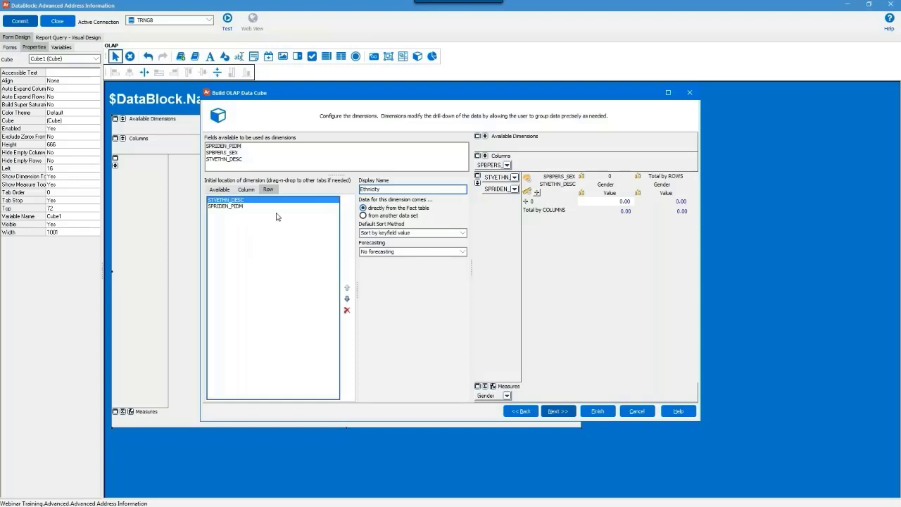
Trim the SPRIDEN_ prefix from the PIDM dimension and sort the row dimensions alphabetically.
click(226, 206)
double_click(398, 189)
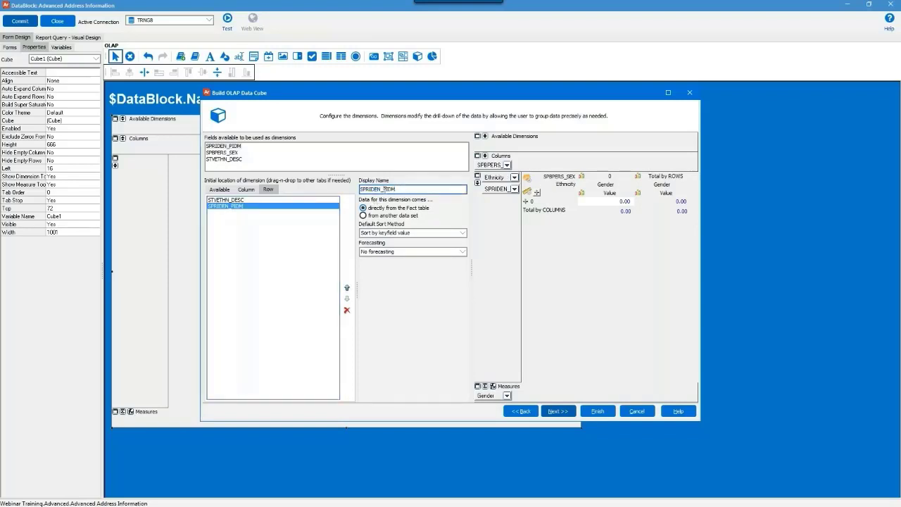
drag(385, 189, 361, 189)
key(BackSpace)
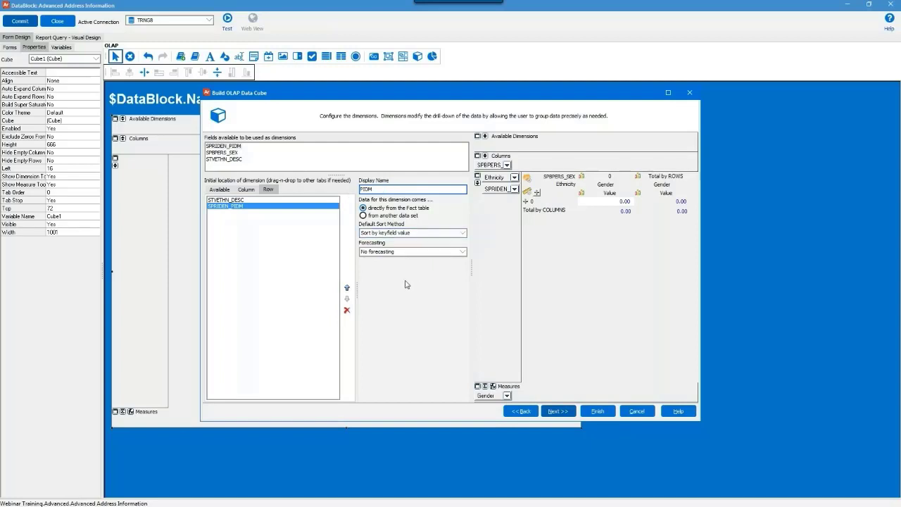
right_click(280, 280)
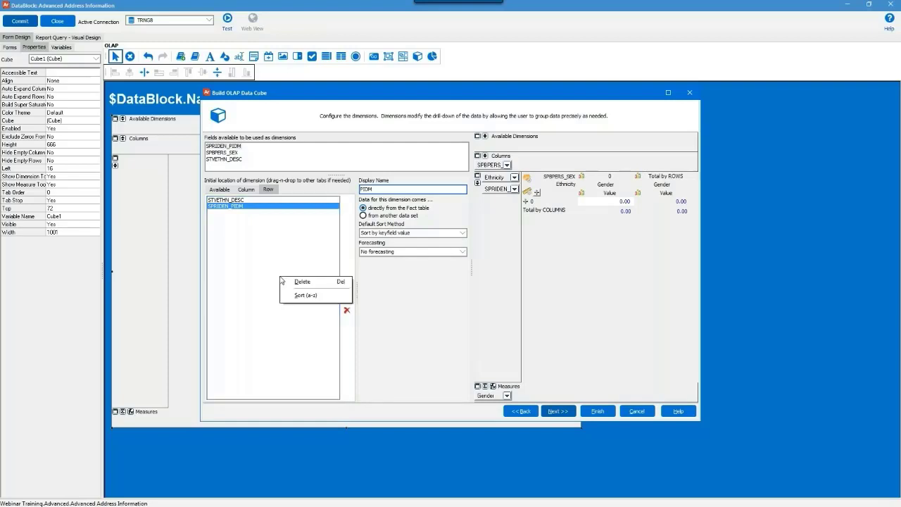
click(324, 299)
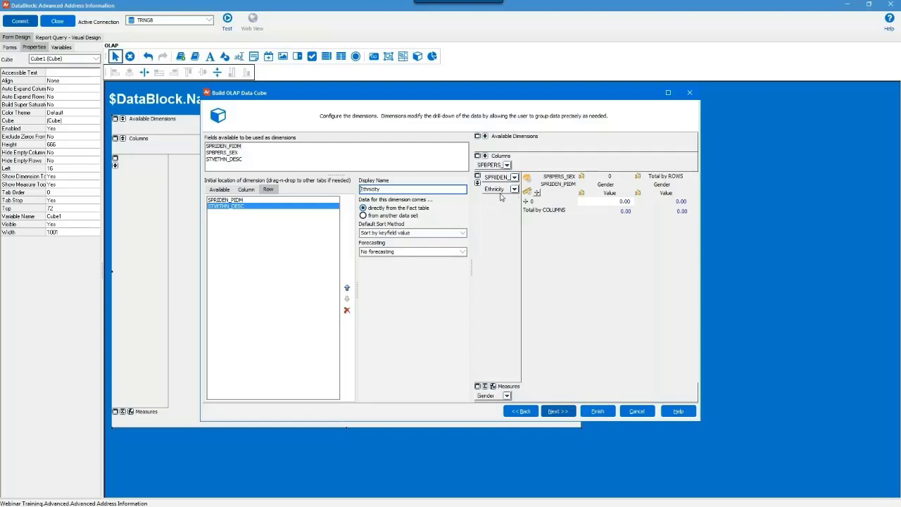
Apply the PIDM display name, move PIDM below Ethnicity, and continue to styles.
click(230, 201)
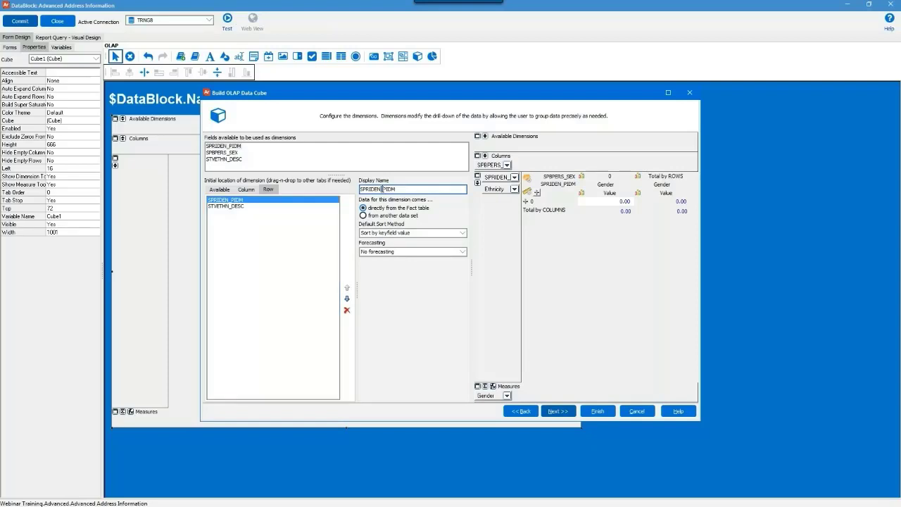
drag(384, 189, 349, 190)
key(BackSpace)
click(412, 206)
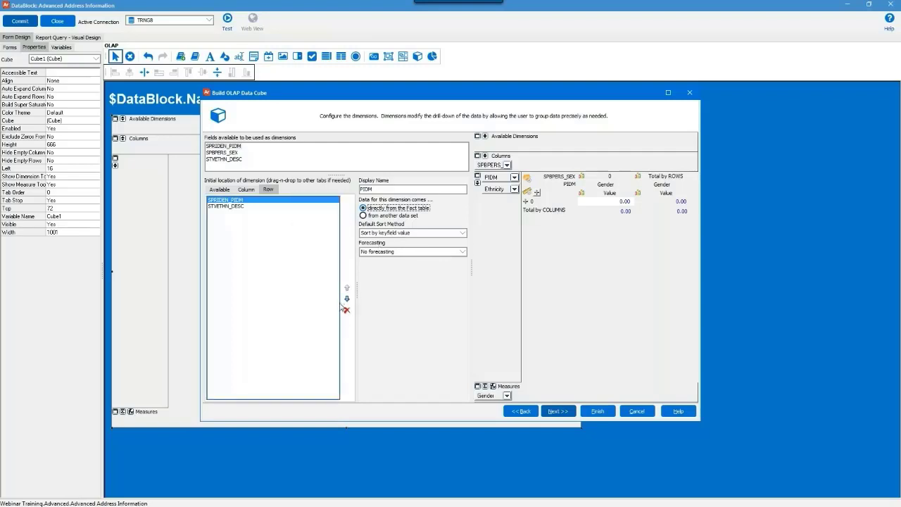
click(348, 299)
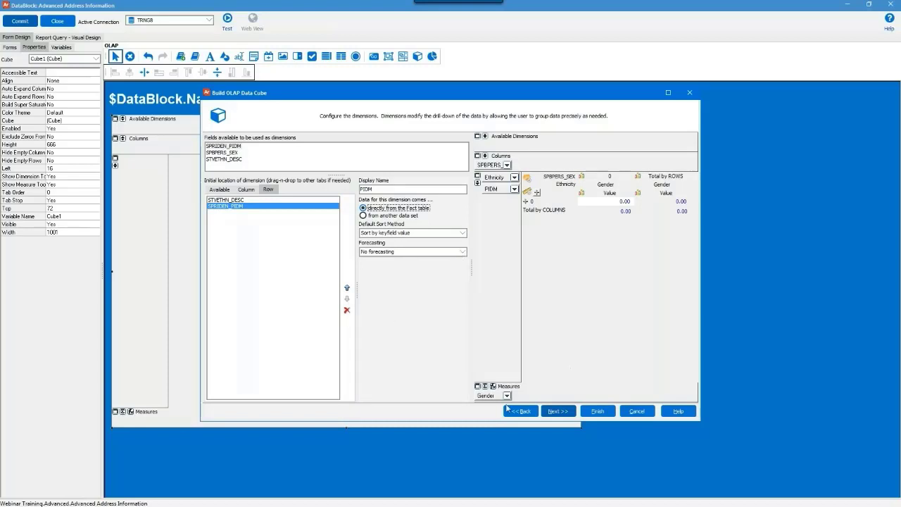
click(568, 413)
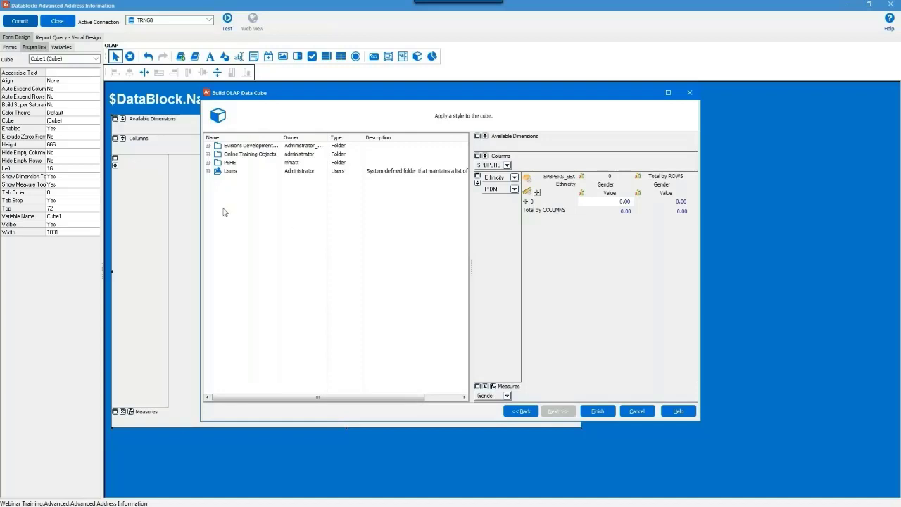
Apply the Report style from the Evisions Development folders and finish the cube.
click(207, 145)
click(216, 153)
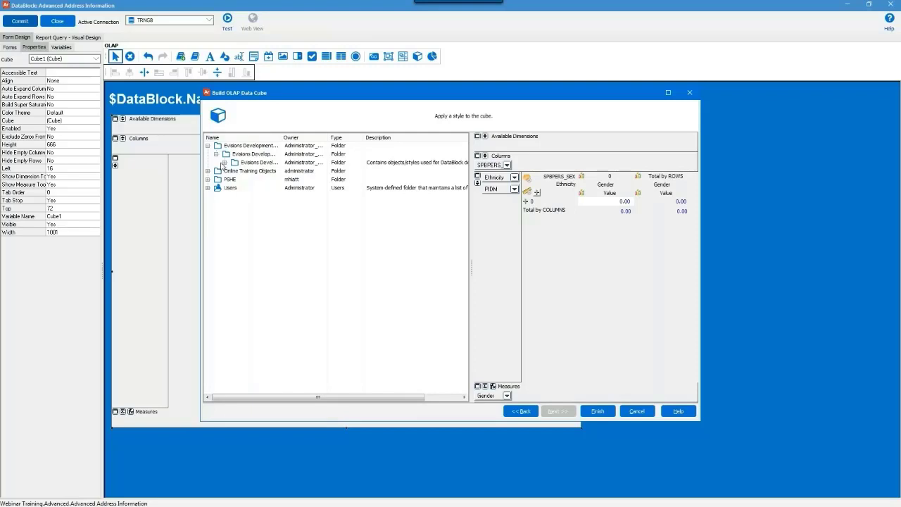
click(224, 162)
click(252, 196)
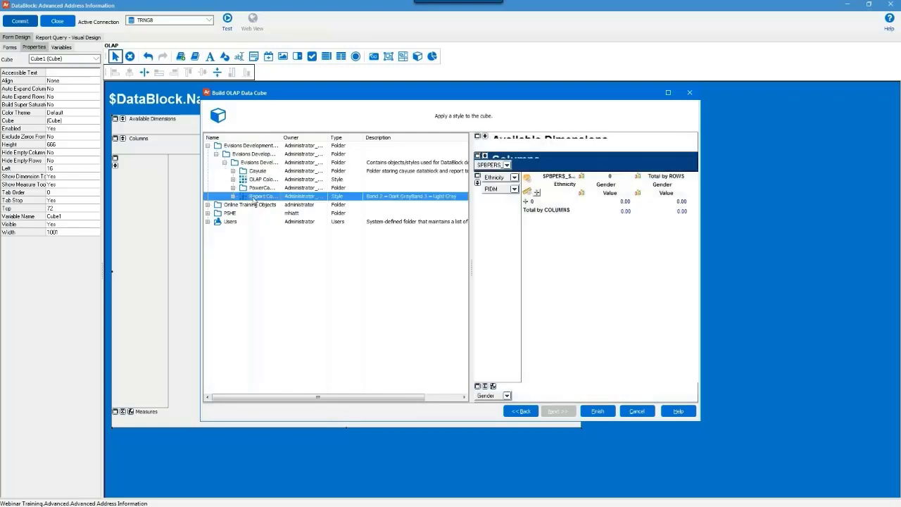
click(598, 412)
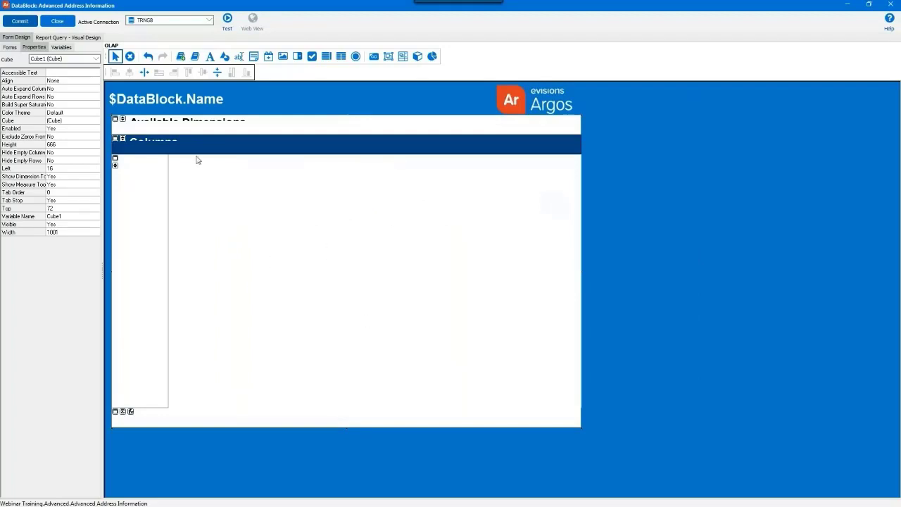
Commit the DataBlock and test it, viewing the OLAP counts of 368 people by ethnicity and gender.
click(31, 27)
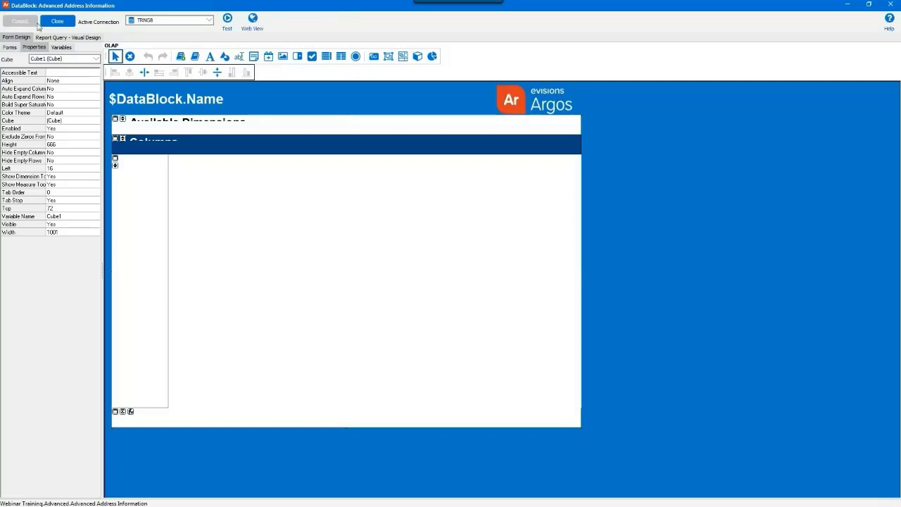
click(226, 27)
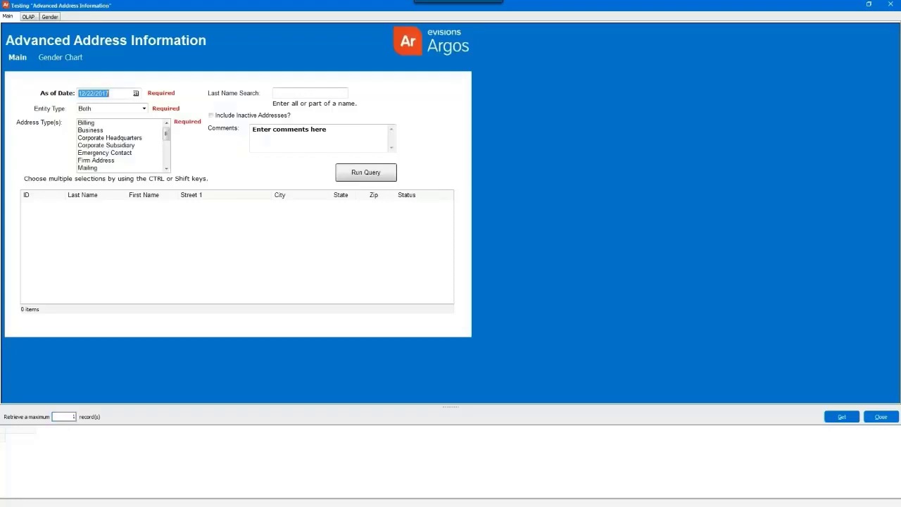
click(30, 17)
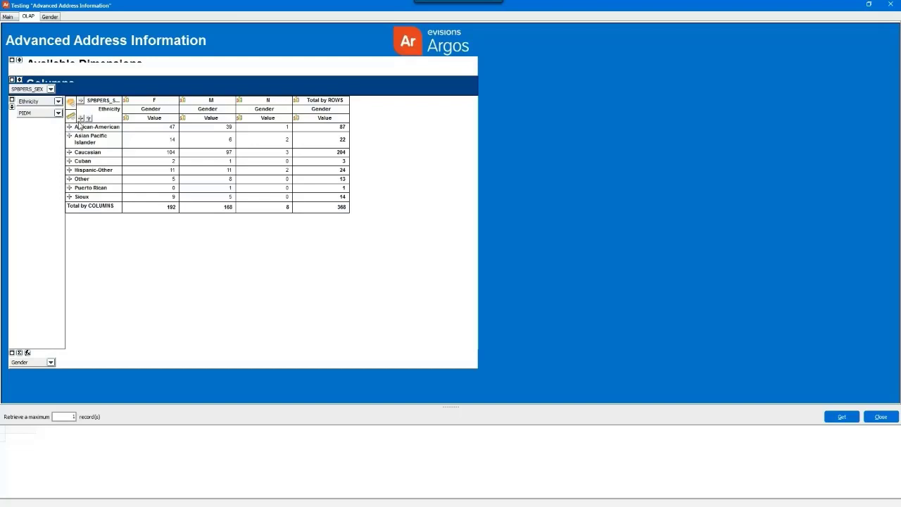
Expand African-American into individual PIDM rows, then close the test window.
click(80, 118)
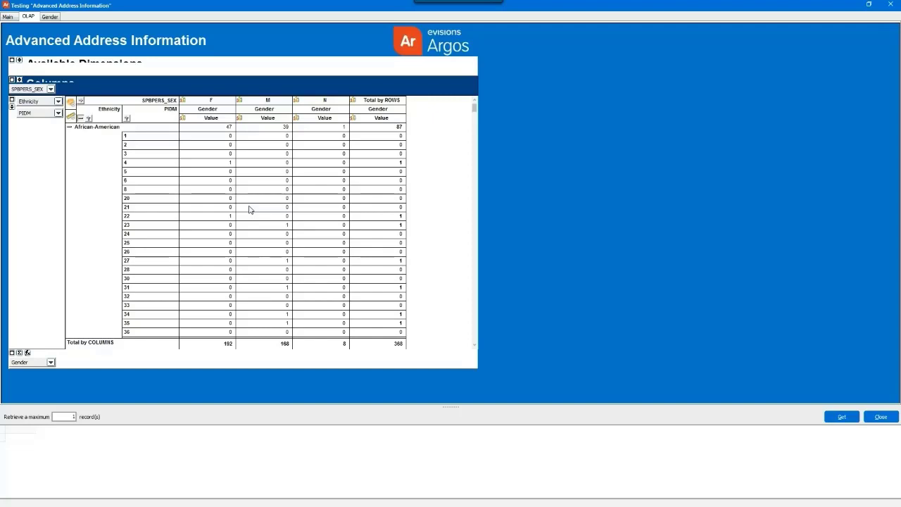
click(871, 423)
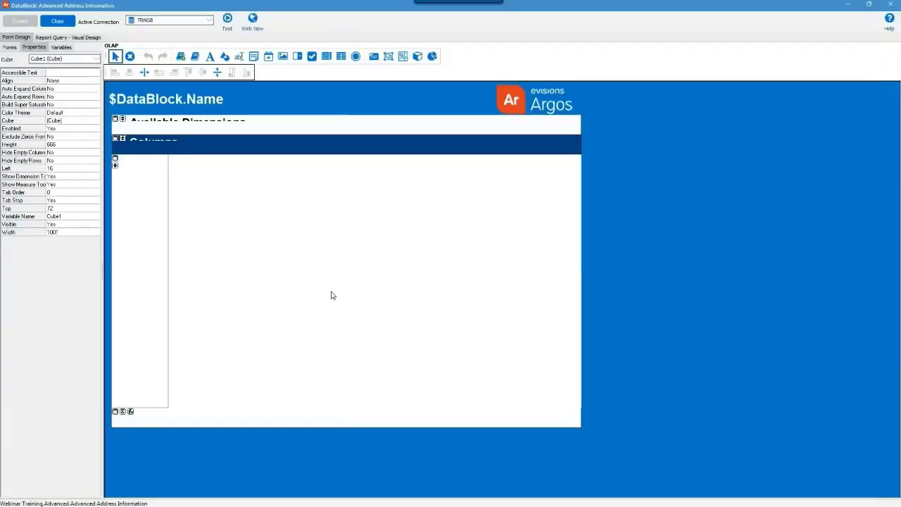
Reopen the OLAP cube with Hide empty columns and Hide empty rows turned on, then continue to data sets.
double_click(332, 296)
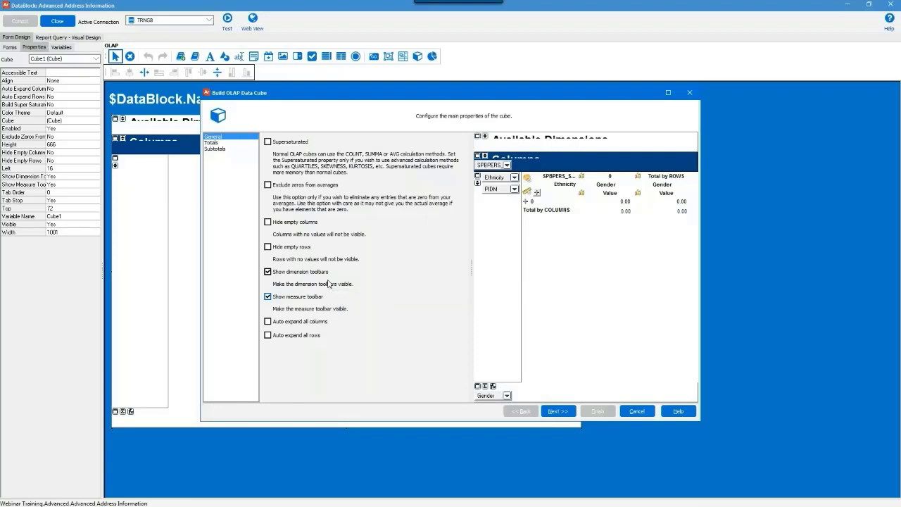
click(306, 227)
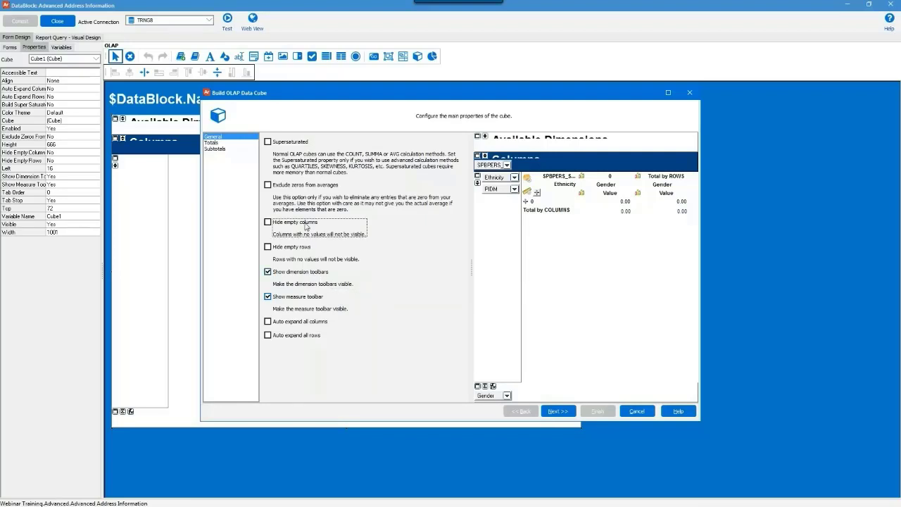
click(306, 252)
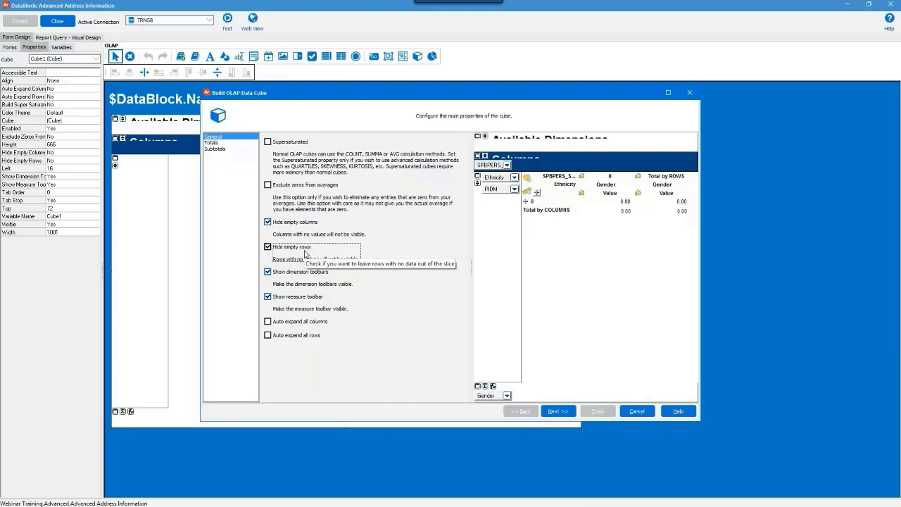
click(554, 412)
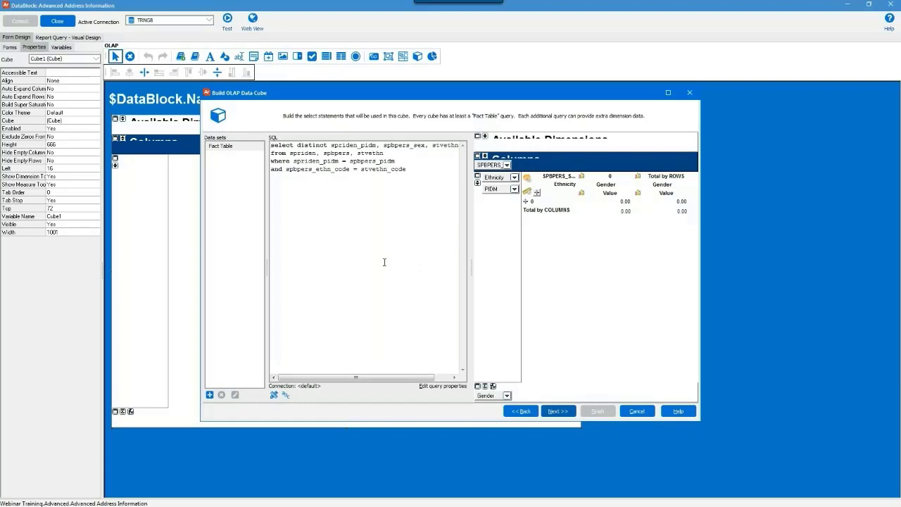
Add a new data set to the cube and rename it from Dataset1 to Name.
click(209, 395)
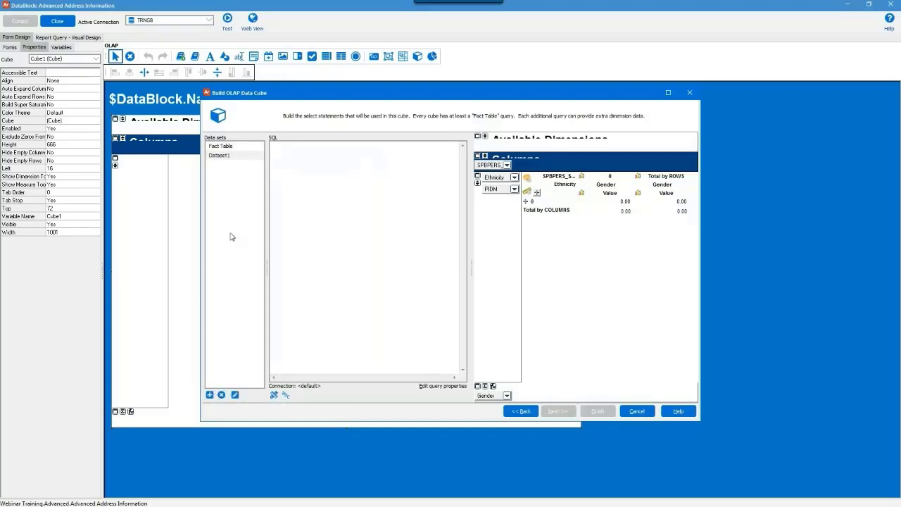
right_click(222, 159)
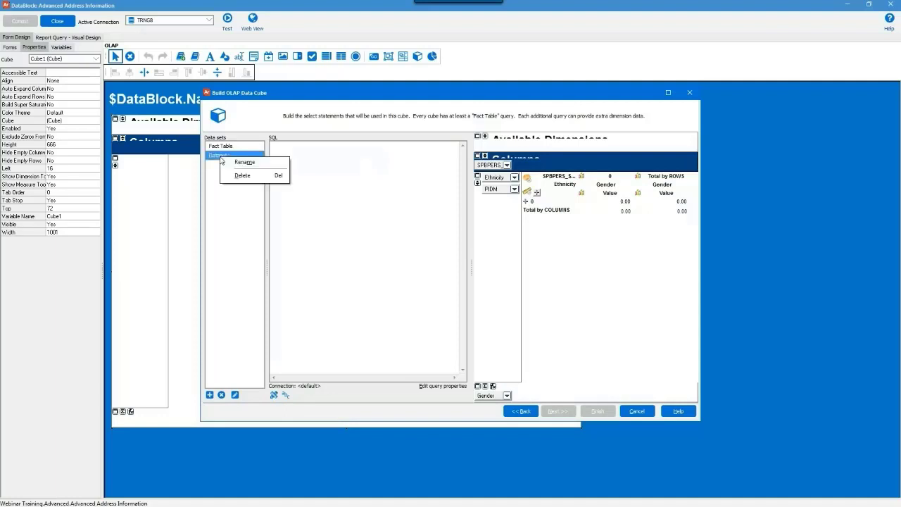
click(240, 163)
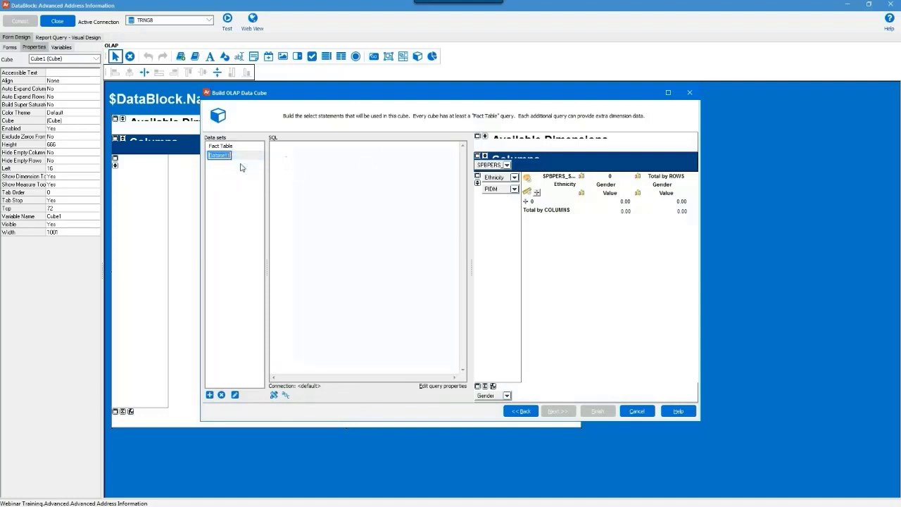
text(Name)
key(Return)
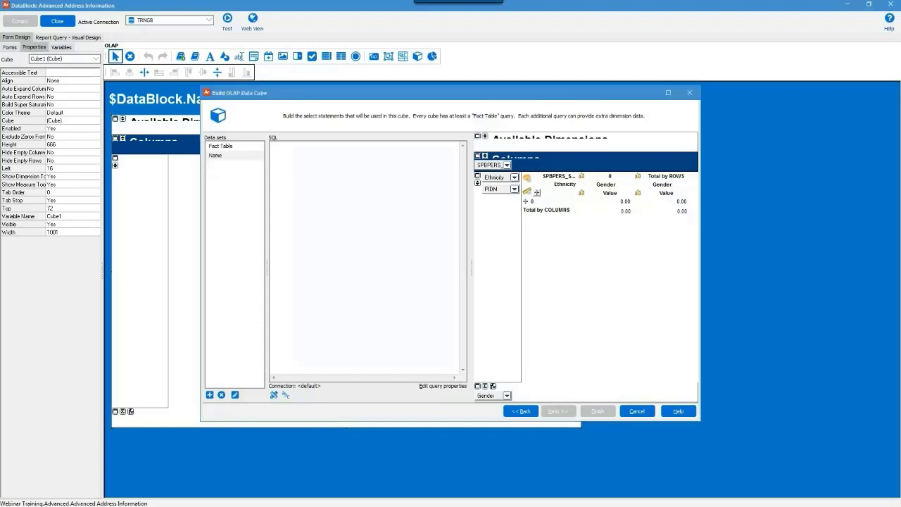
Give the Name data set the pasted SPRIDEN PIDM and name lookup query.
click(297, 201)
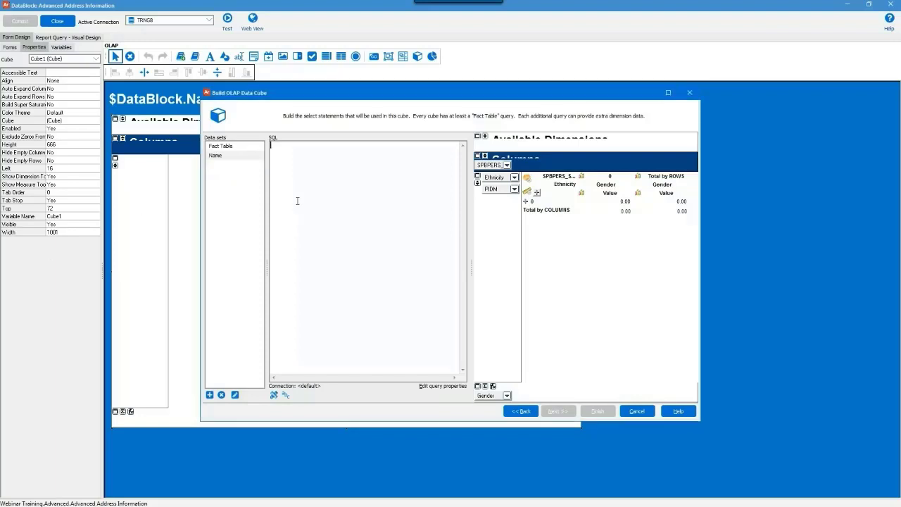
key(ctrl+v)
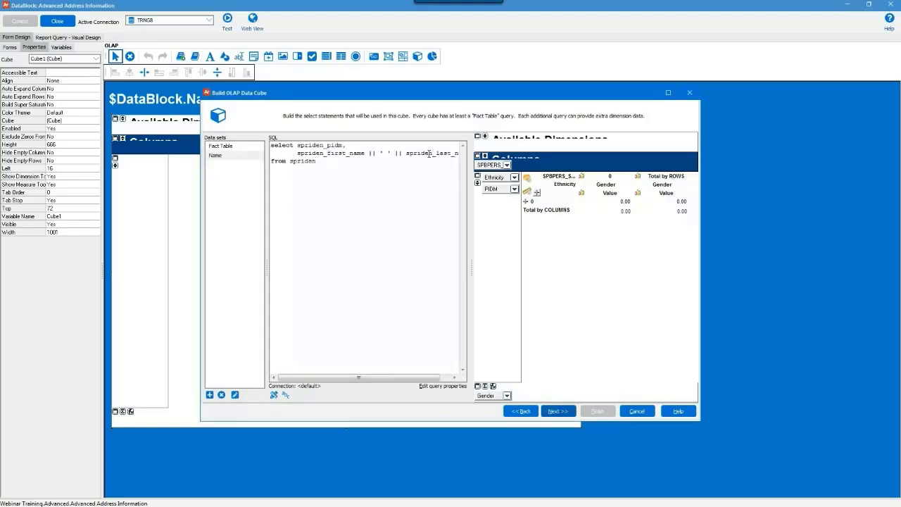
drag(470, 181, 521, 180)
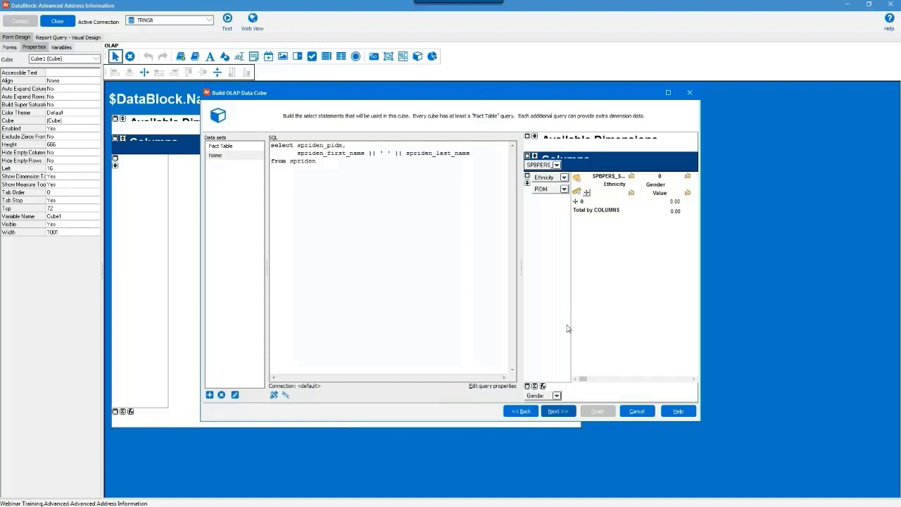
click(565, 415)
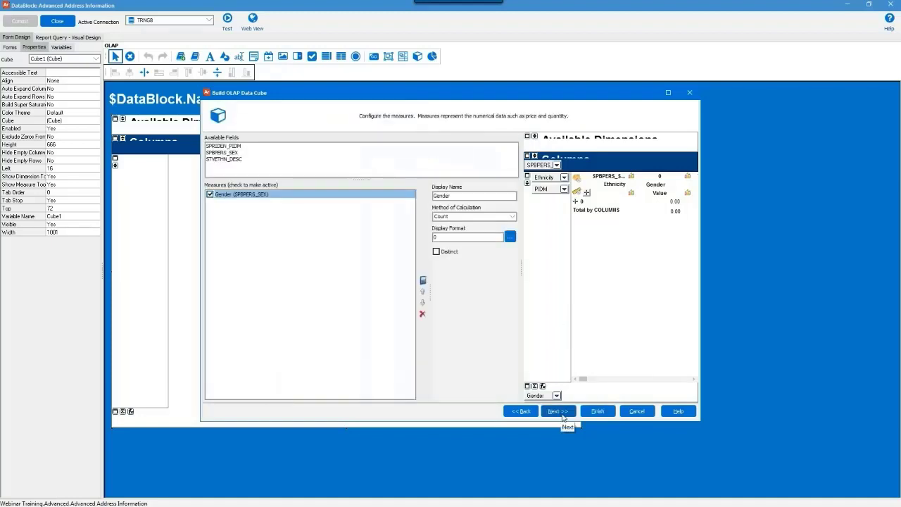
Rename the PIDM row dimension to Name.
click(563, 416)
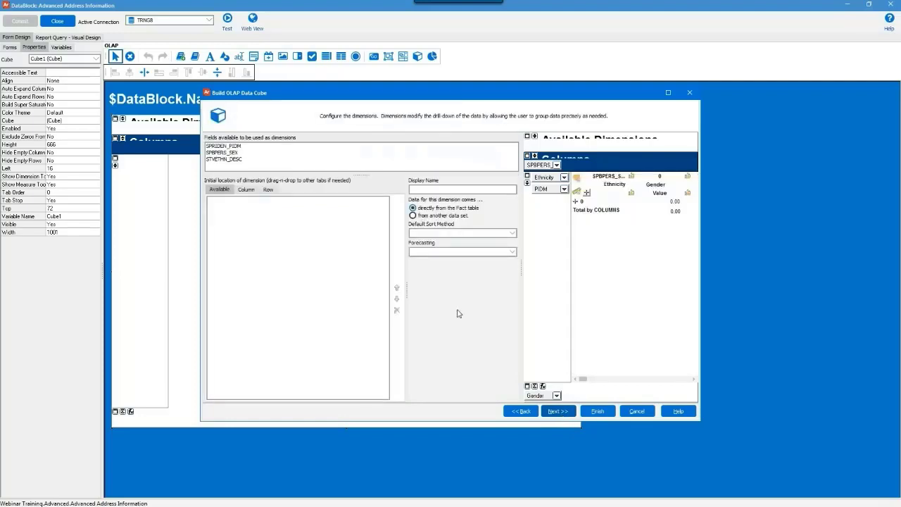
click(268, 191)
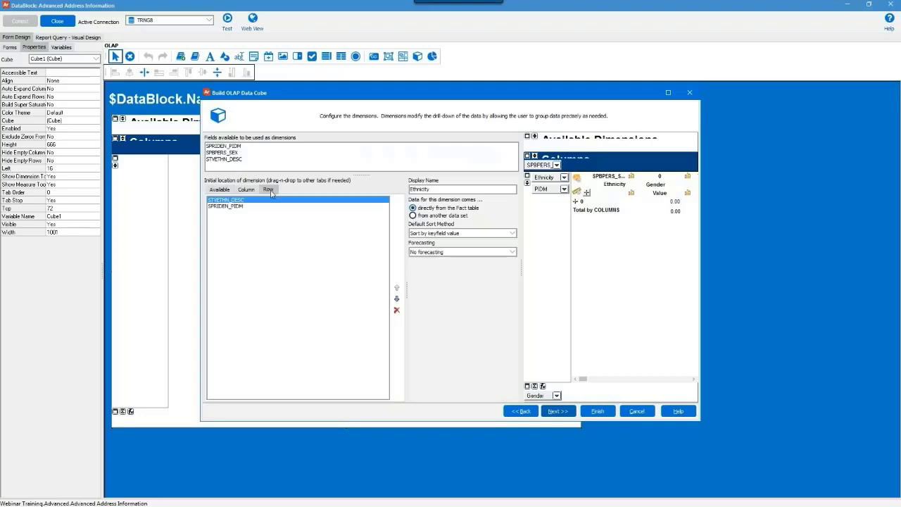
click(239, 207)
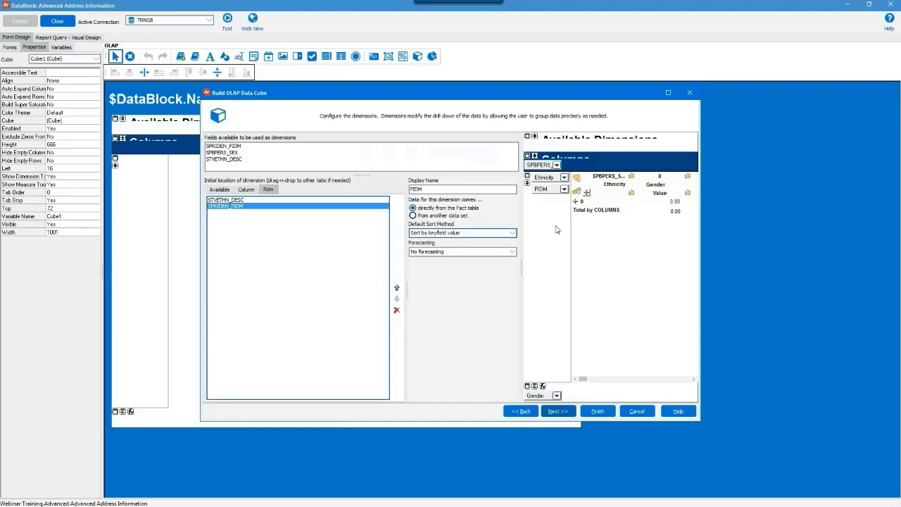
drag(426, 190, 391, 190)
text(Name)
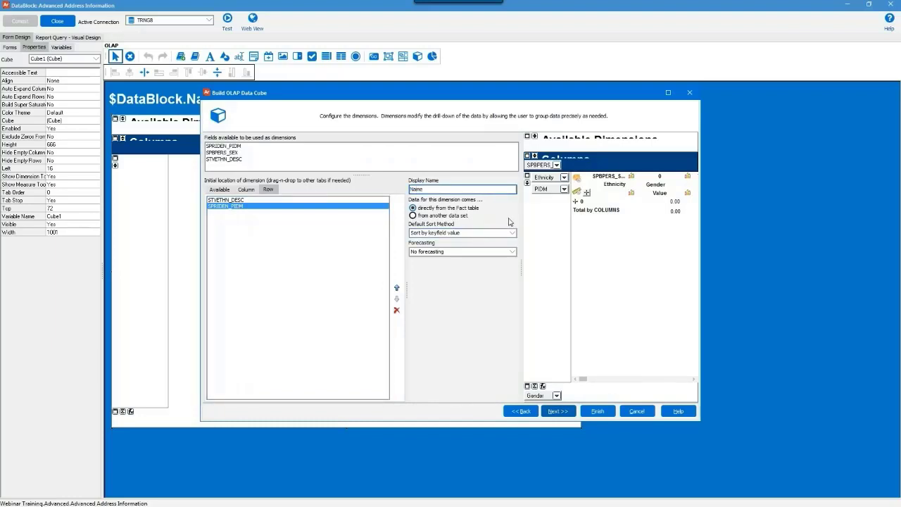
Source the dimension from data set Name, key SPRIDEN_PIDM, data field SPRIDEN_FIRST_NAME||' '||SPRIDEN_LAST_NAME.
click(453, 218)
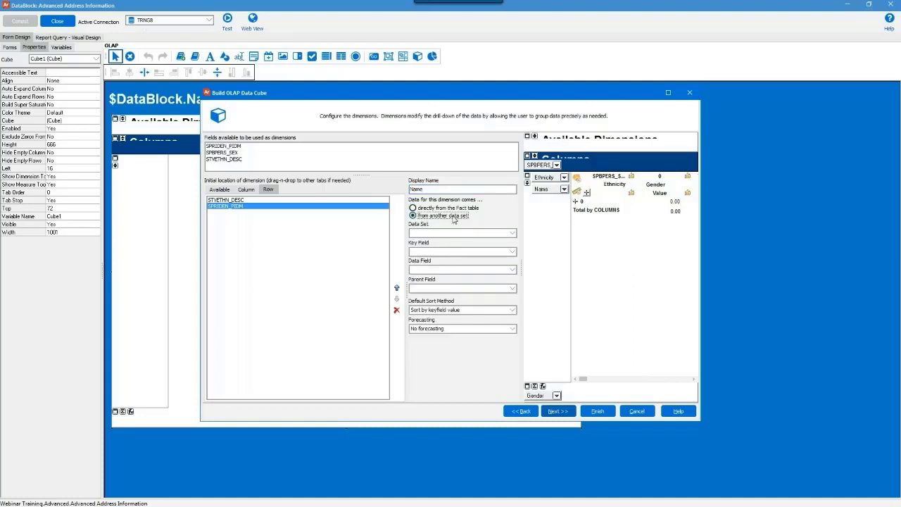
click(503, 238)
click(503, 243)
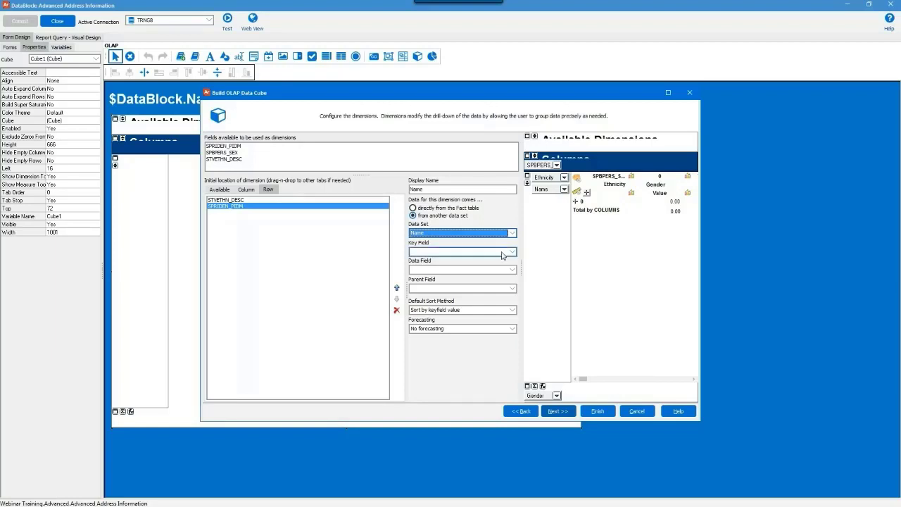
click(502, 251)
click(503, 260)
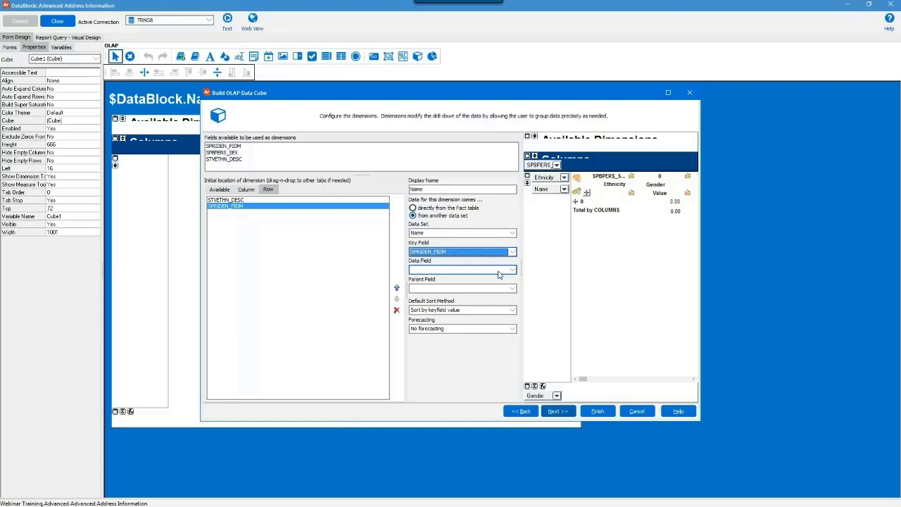
click(500, 274)
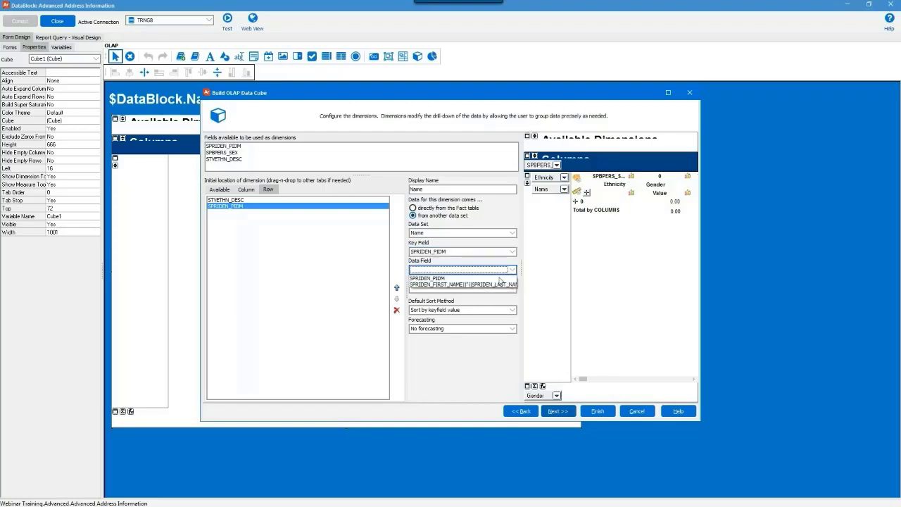
click(500, 285)
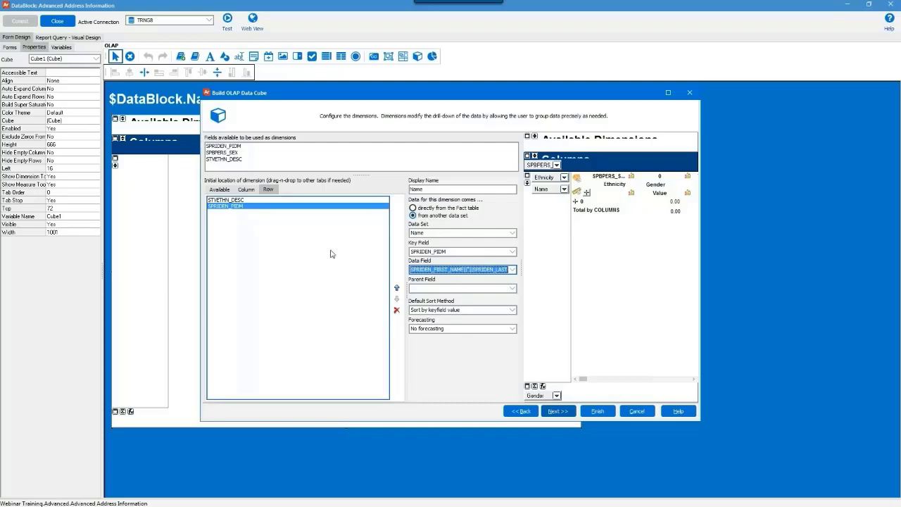
Back on the Measures page, create a calculated measure named PercentPop in the measures manager.
click(523, 413)
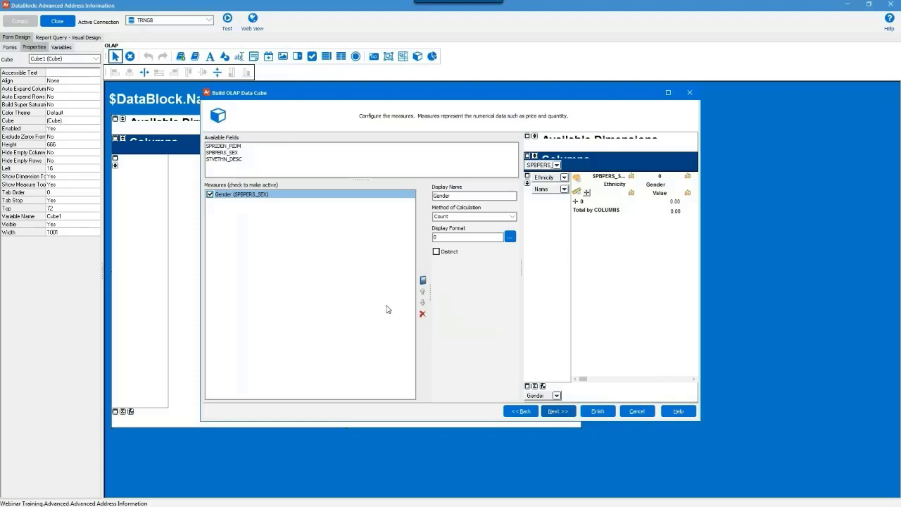
click(424, 281)
click(519, 174)
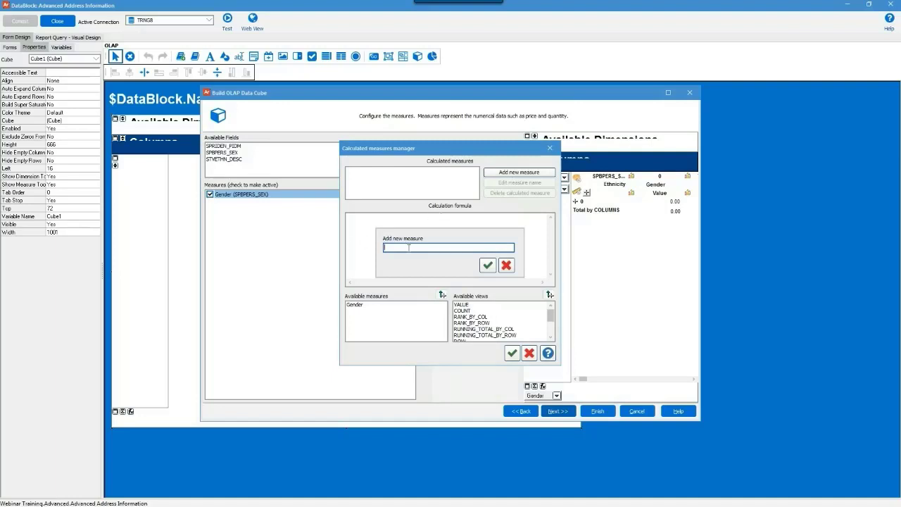
text(Percent)
text(Poo)
click(488, 266)
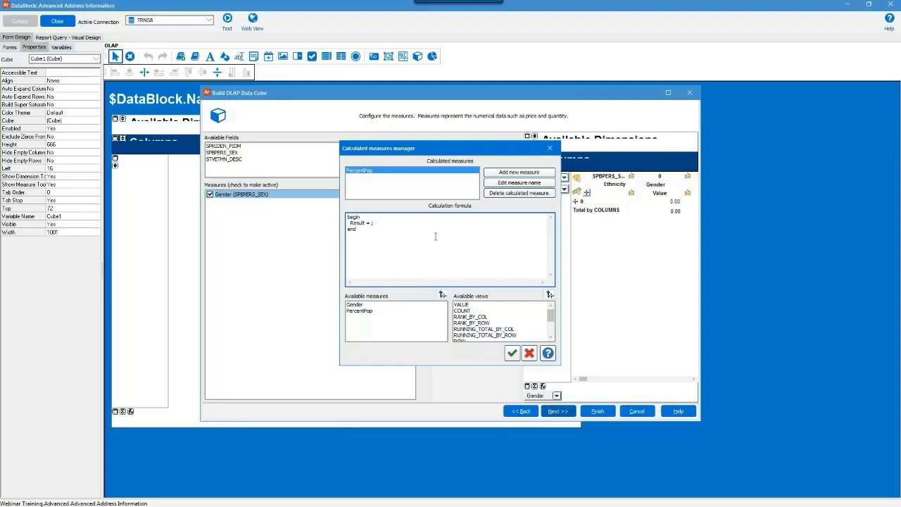
click(377, 308)
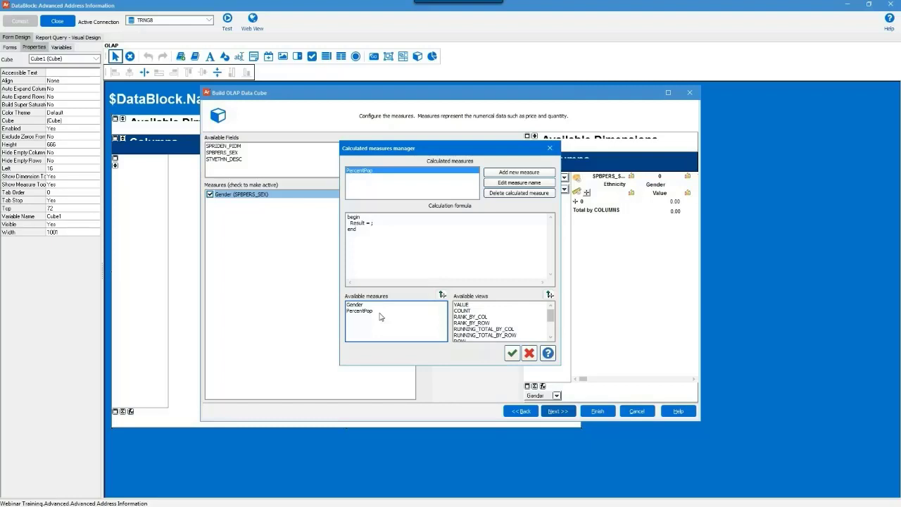
click(503, 319)
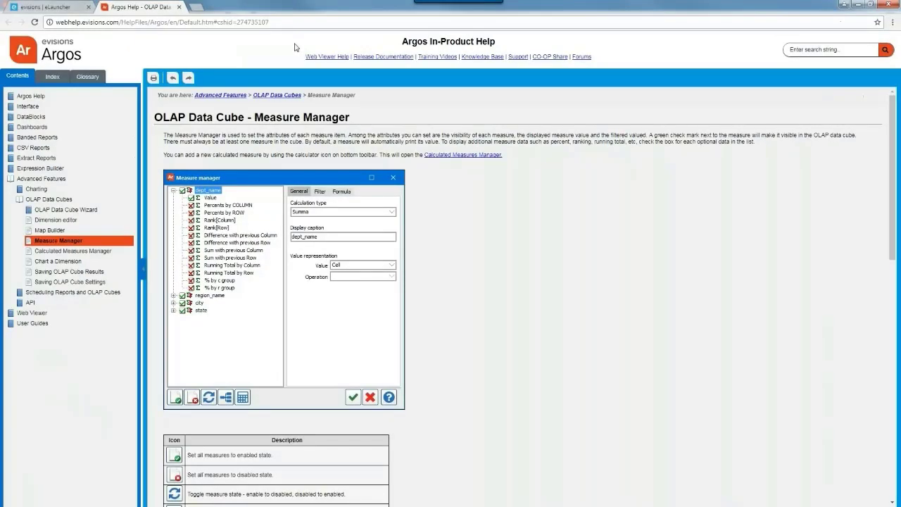
Read the Calculated Measures Manager help page's example formula and views table, then return to the designer.
click(481, 154)
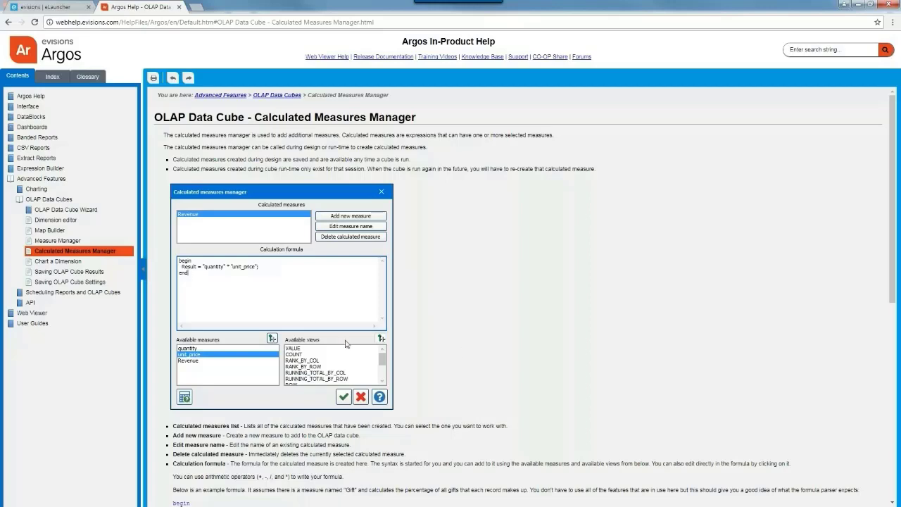
scroll(423, 321, down, 1)
scroll(422, 322, down, 3)
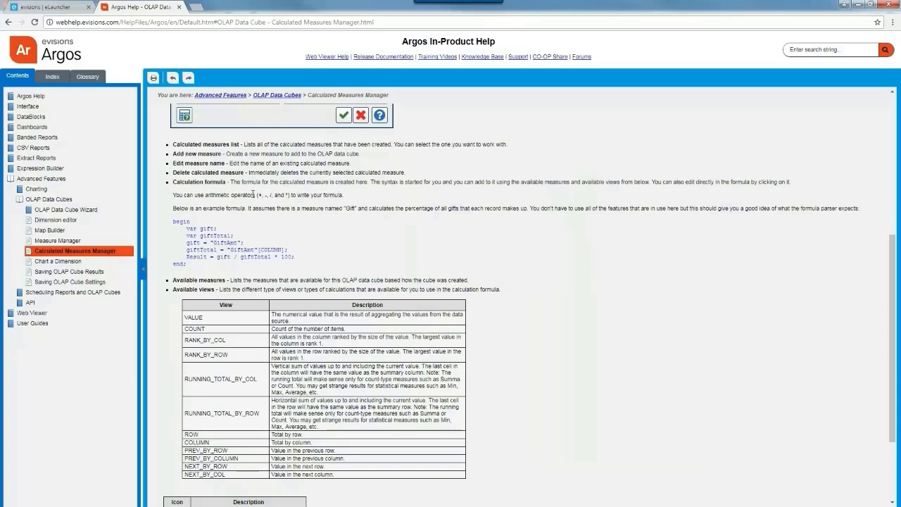
click(859, 8)
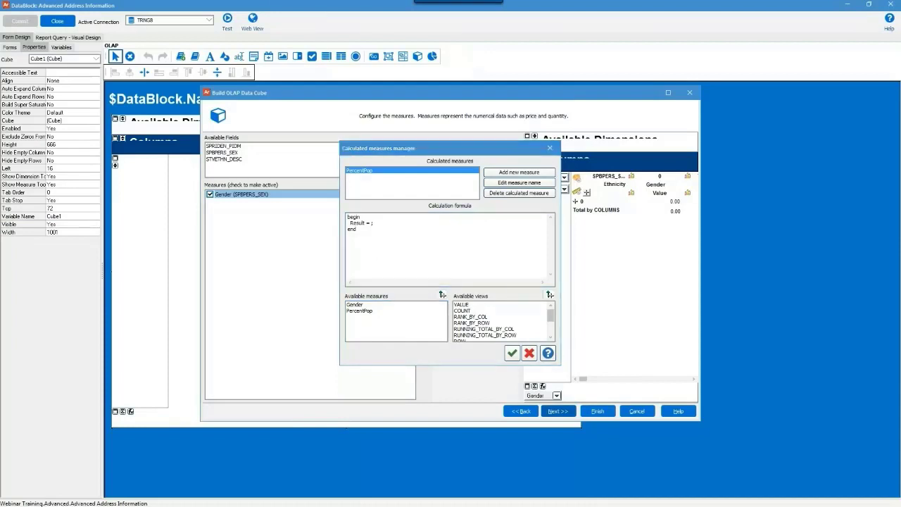
Set PercentPop's formula to Result = "Gender"/"Gender"[COLUMN] * 100 and save it.
drag(359, 230, 344, 220)
text(Result = "Gender"/"Gender"[COLUMN] * 100 ; end)
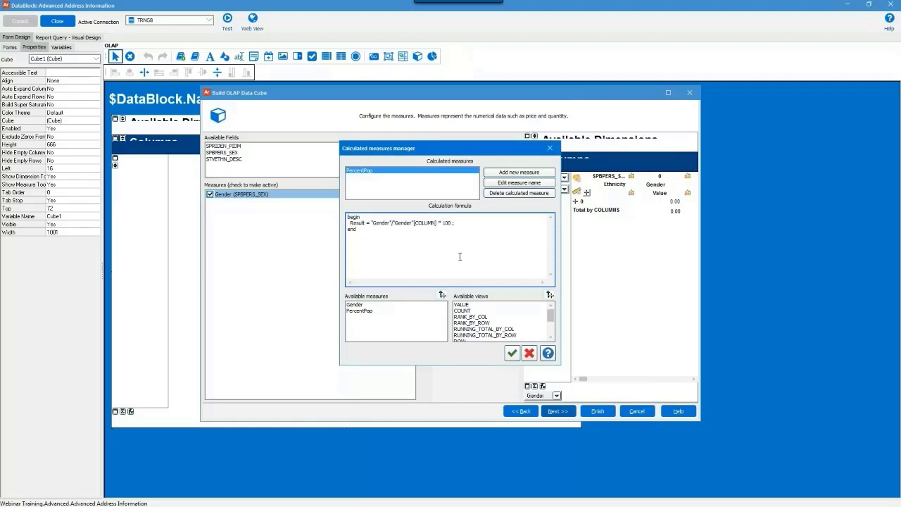
click(512, 353)
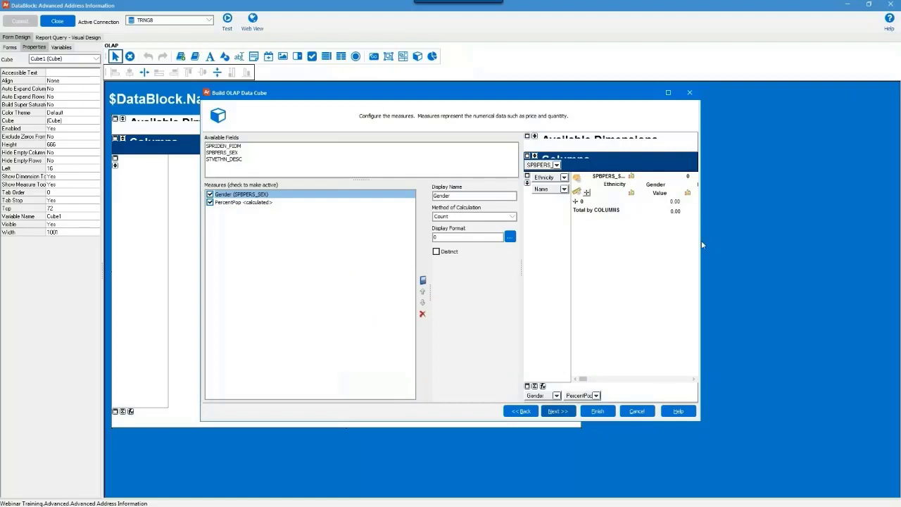
Enlarge the cube wizard and its preview, then finish building the cube.
drag(701, 240, 827, 237)
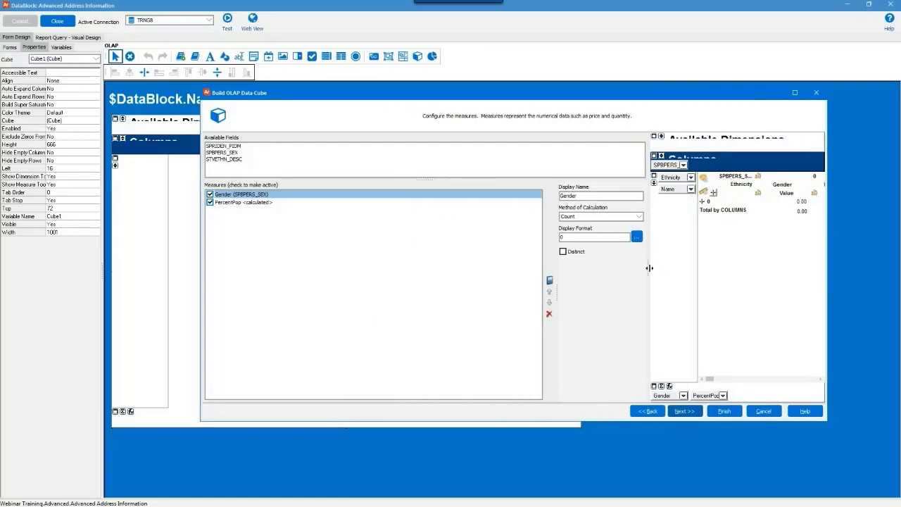
drag(649, 265, 598, 265)
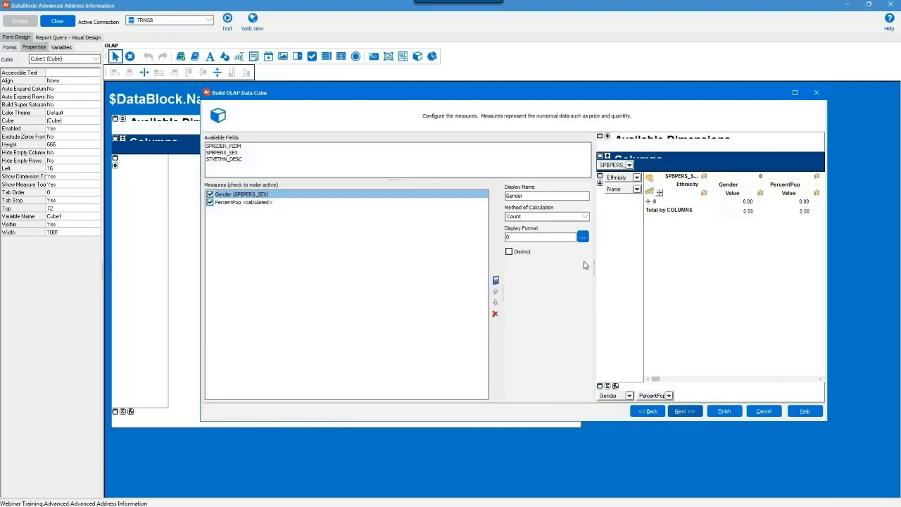
click(723, 413)
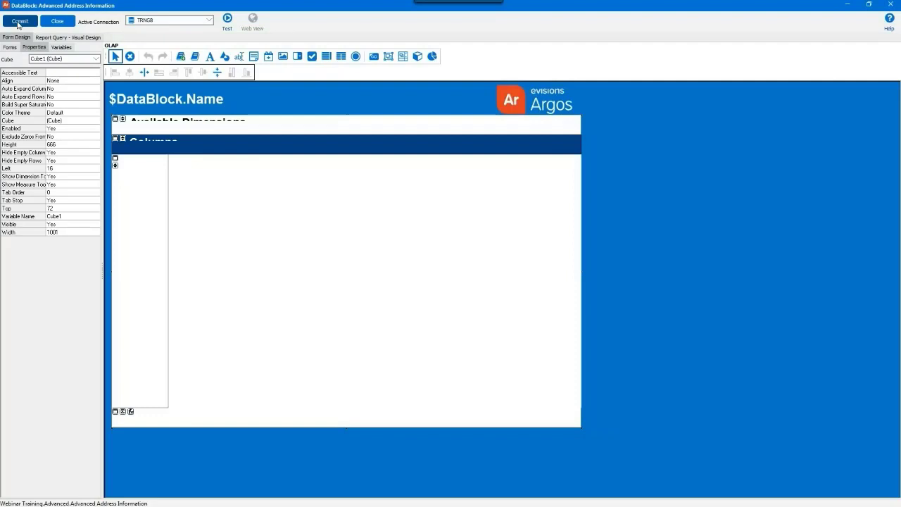
Commit the DataBlock changes, close the designer, and run its dashboard.
click(19, 22)
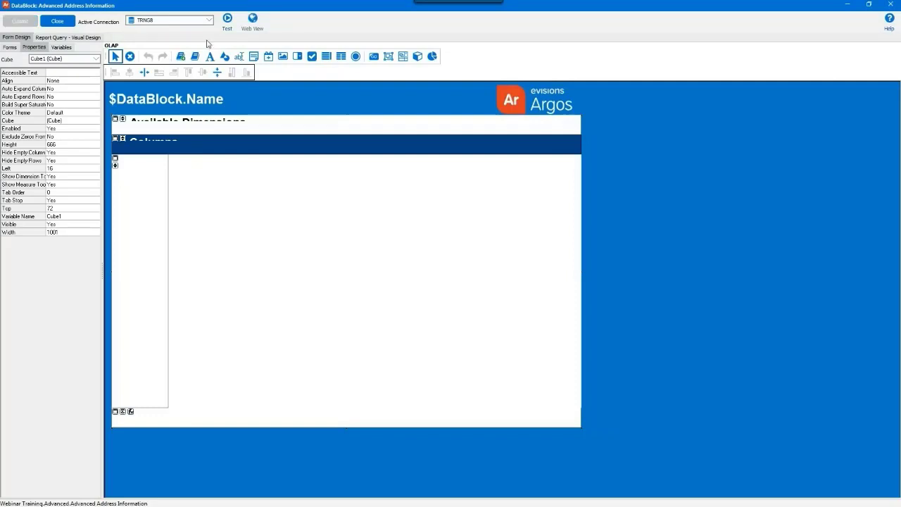
click(891, 4)
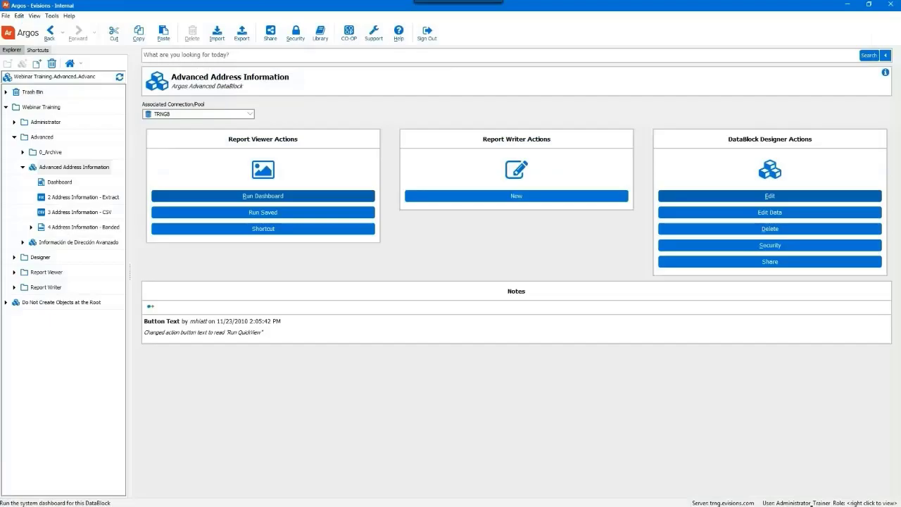
click(298, 195)
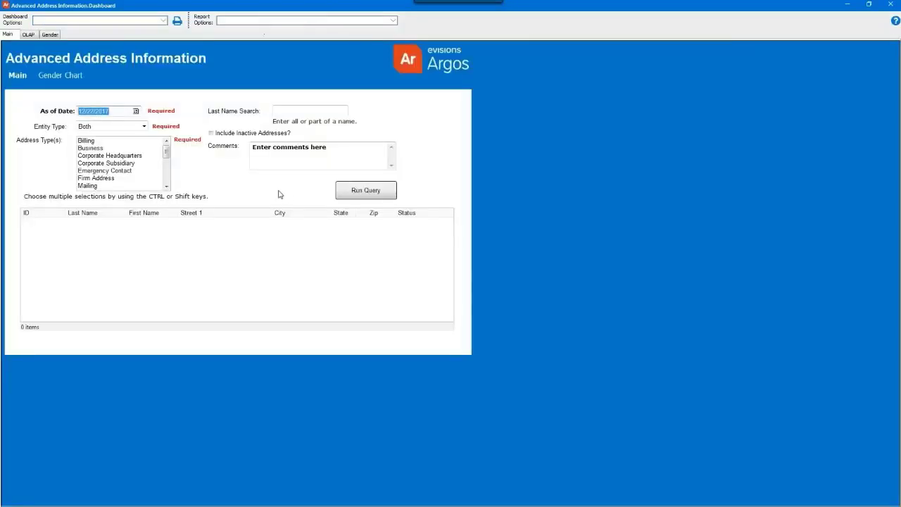
In the dashboard's OLAP view, expand African-American into individual names, then close the dashboard.
click(28, 34)
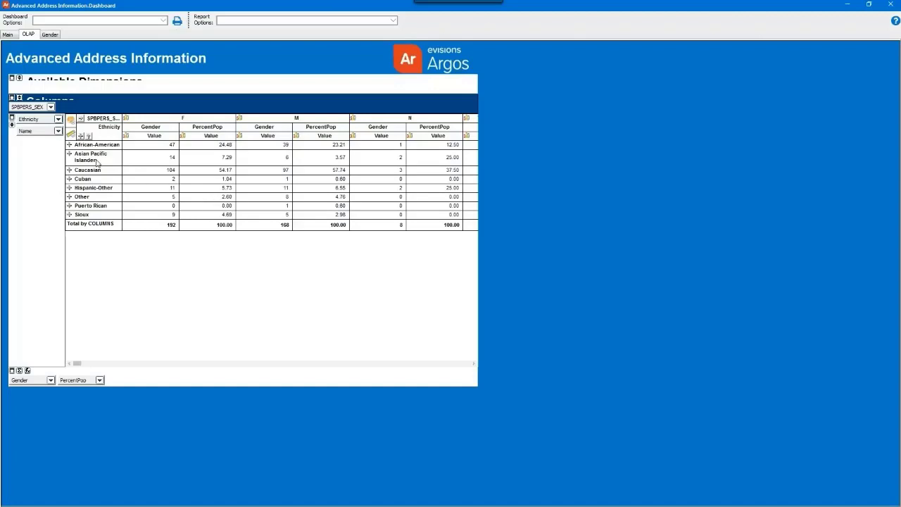
click(69, 145)
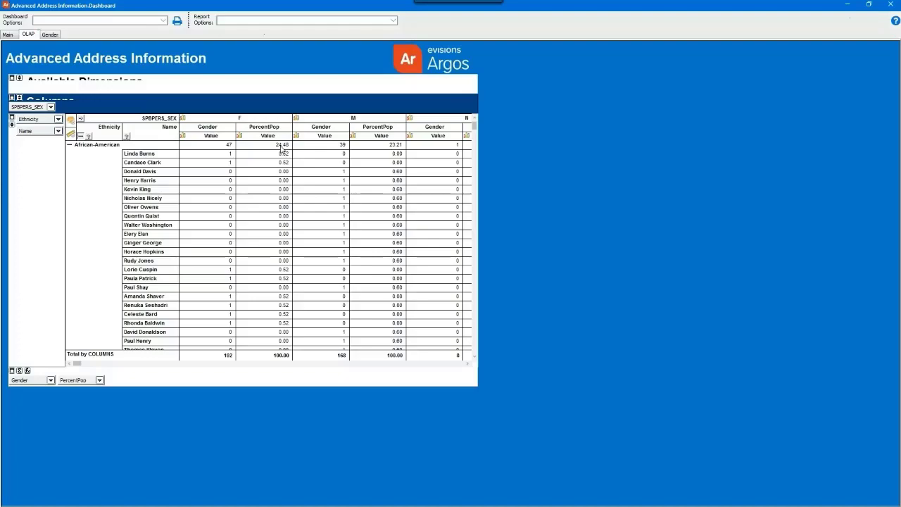
click(891, 4)
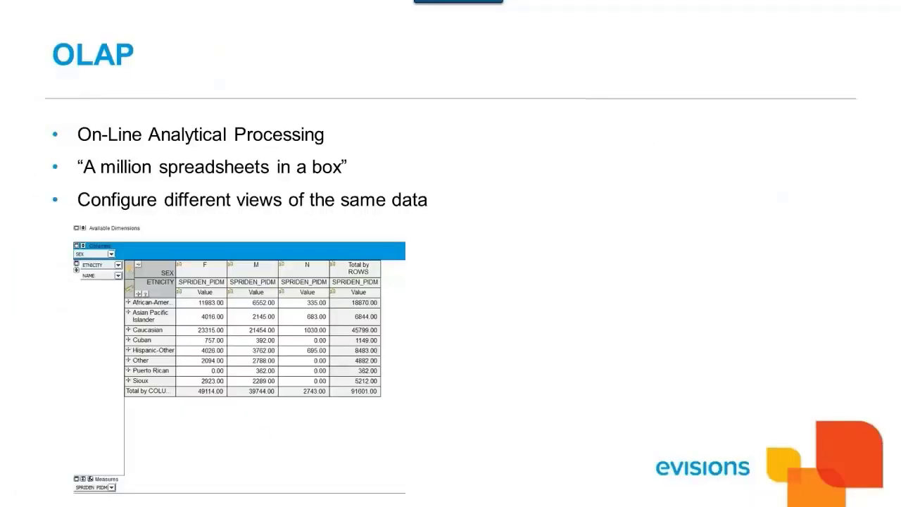
click(262, 437)
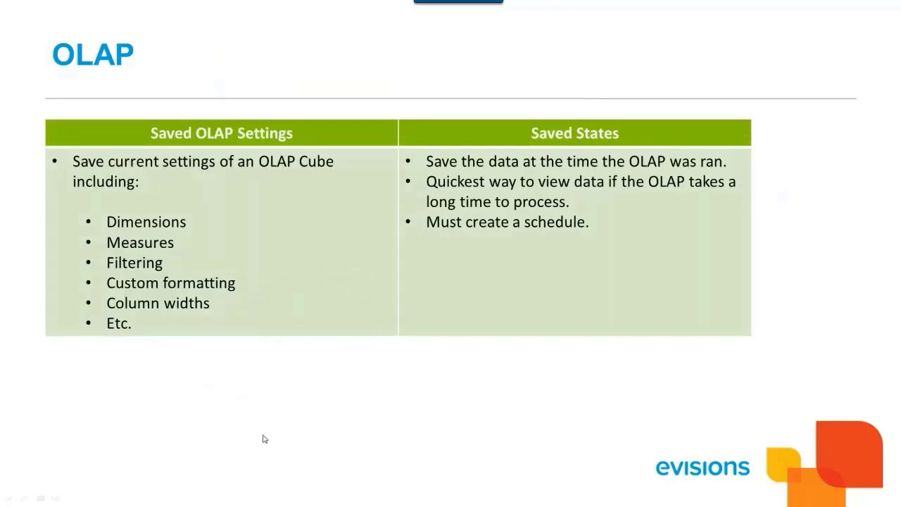
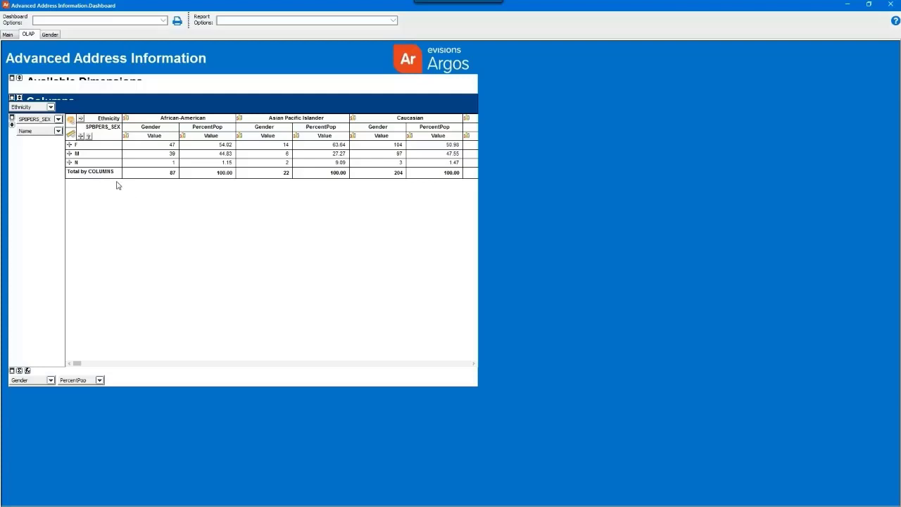
Expand the F row into individual names and save this OLAP layout as 'Example Saved Setting'.
click(76, 144)
right_click(168, 191)
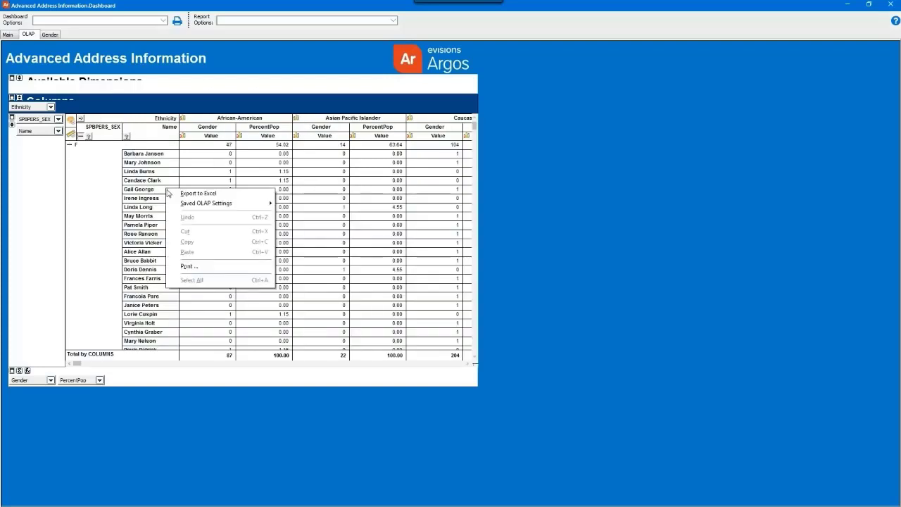
mouse_move(178, 206)
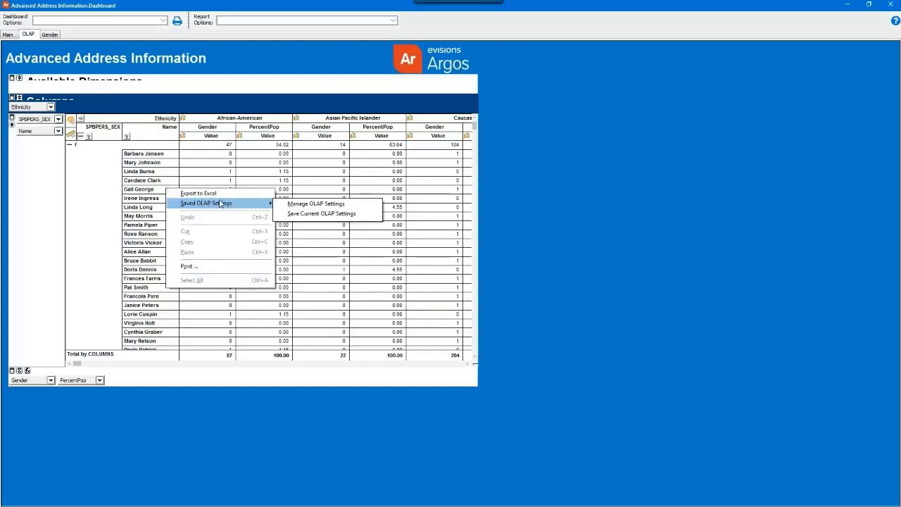
click(313, 215)
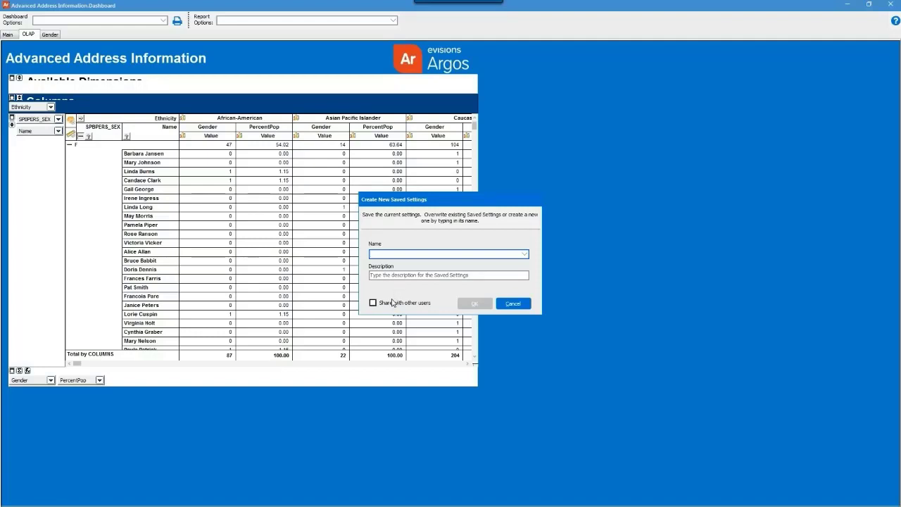
text(Ex)
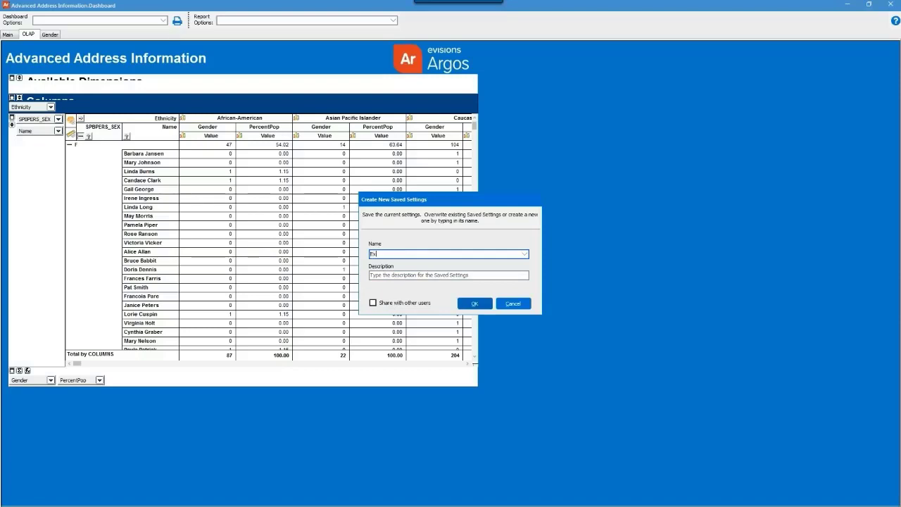
text(ample 5aved Setting)
click(473, 304)
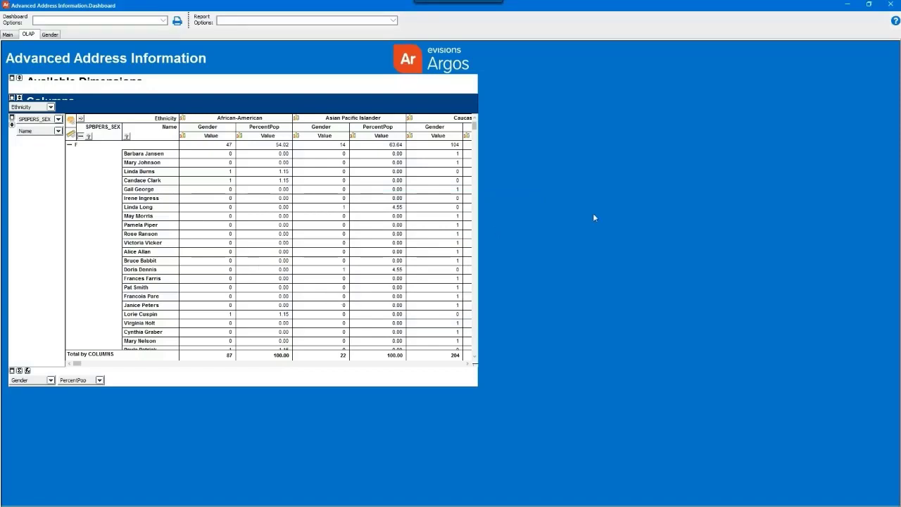
Rerun the dashboard and apply the Example Saved Setting layout to its OLAP grid.
click(899, 4)
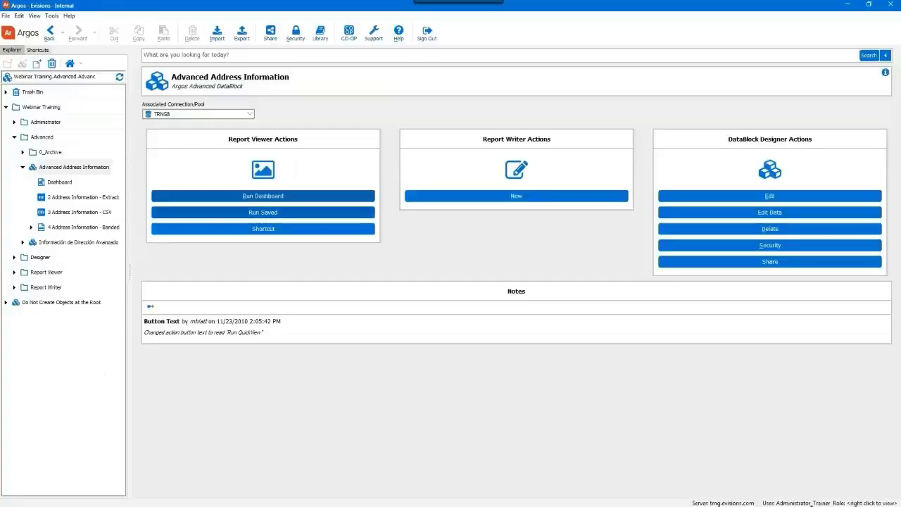
click(287, 199)
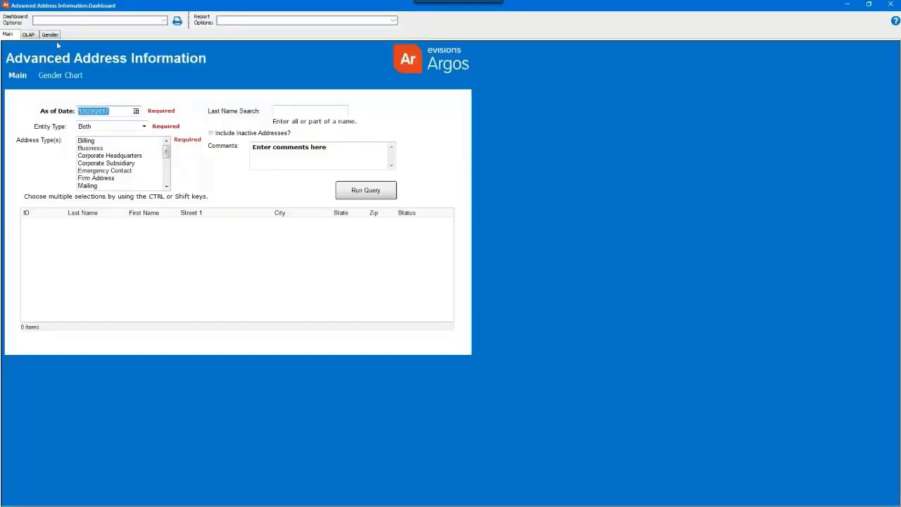
click(28, 34)
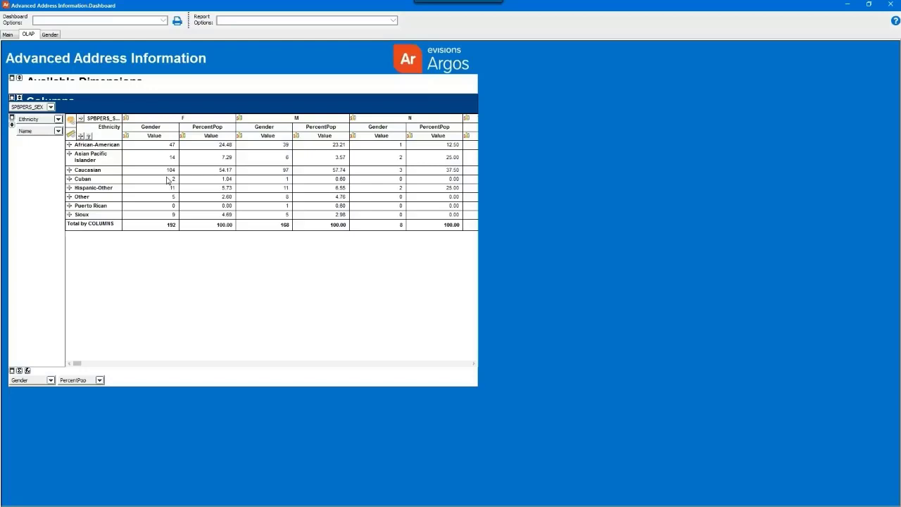
right_click(144, 177)
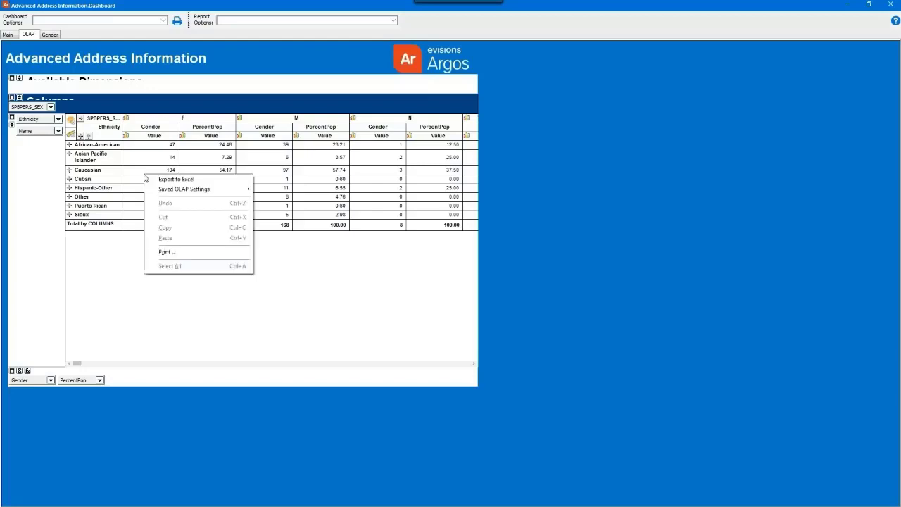
mouse_move(161, 188)
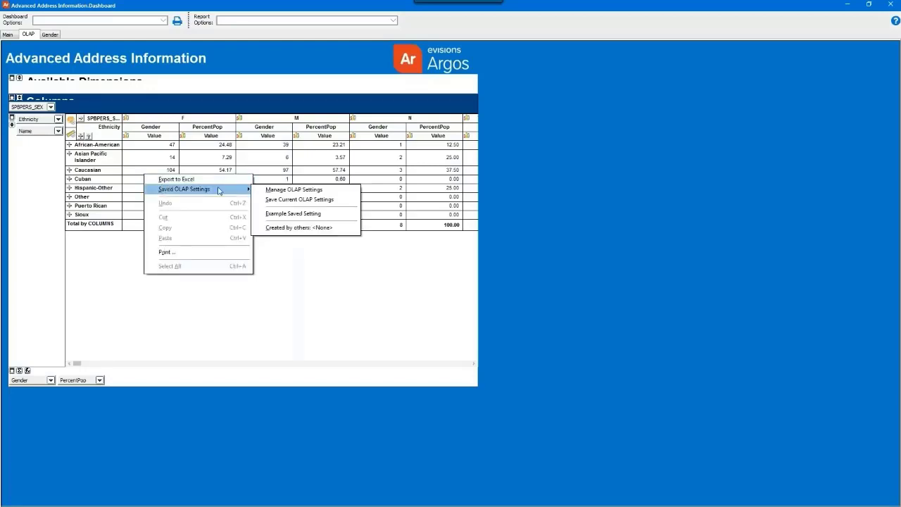
click(314, 214)
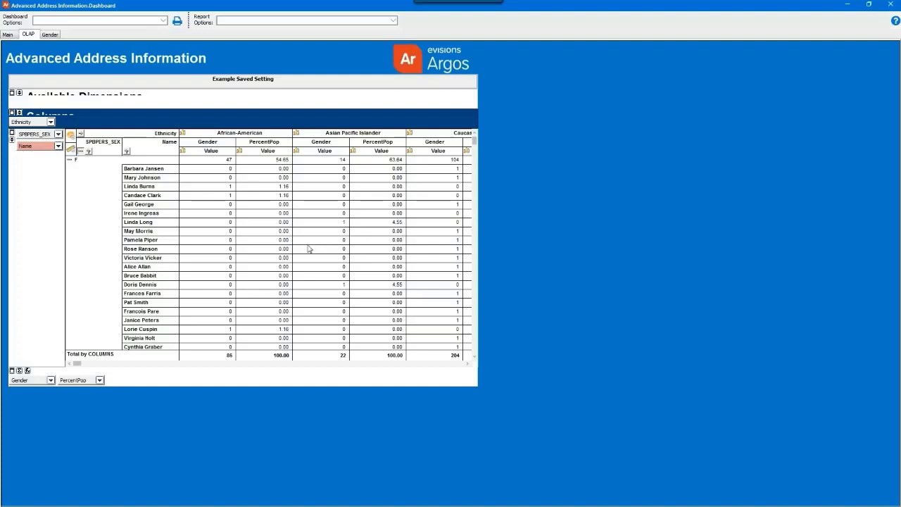
In Manage OLAP Settings, pin Example Saved Setting as the default layout.
right_click(275, 258)
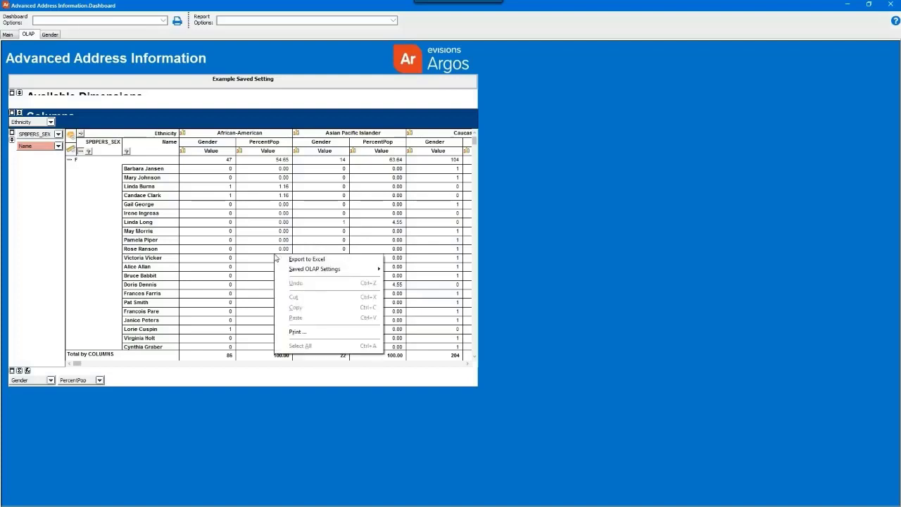
mouse_move(319, 271)
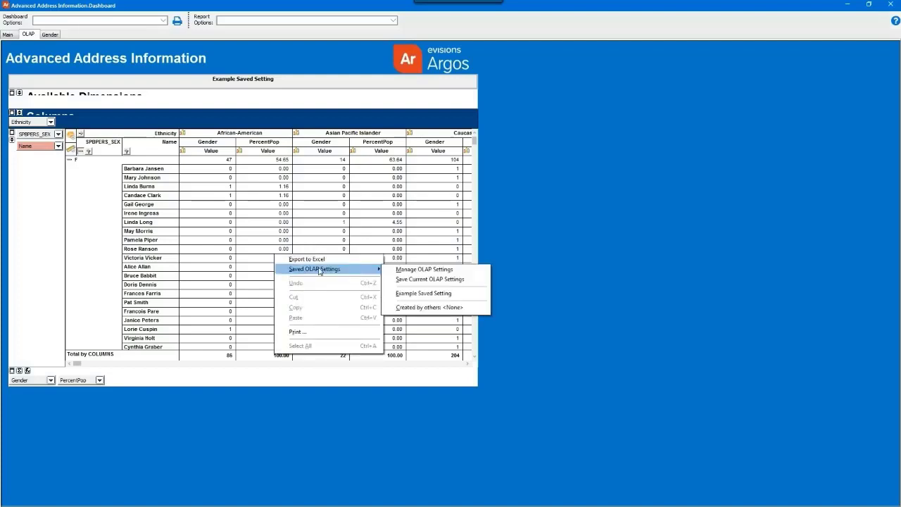
click(398, 269)
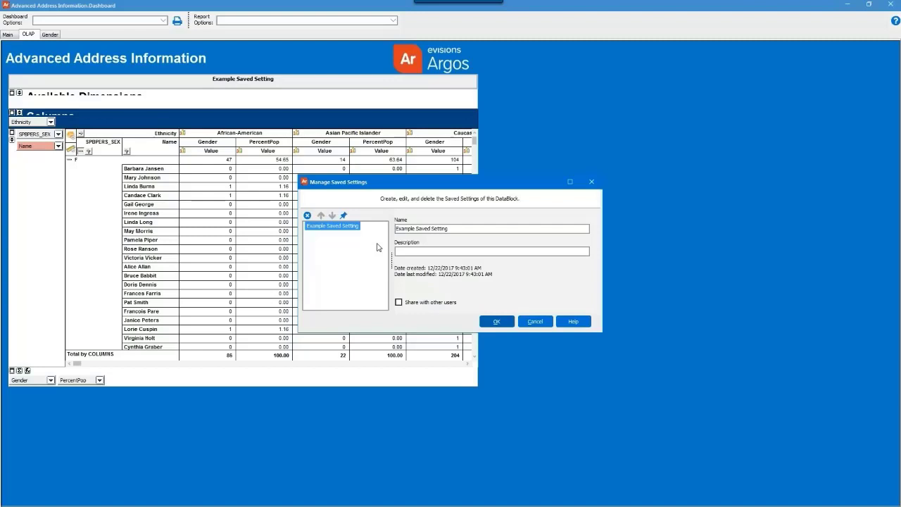
click(344, 217)
click(499, 322)
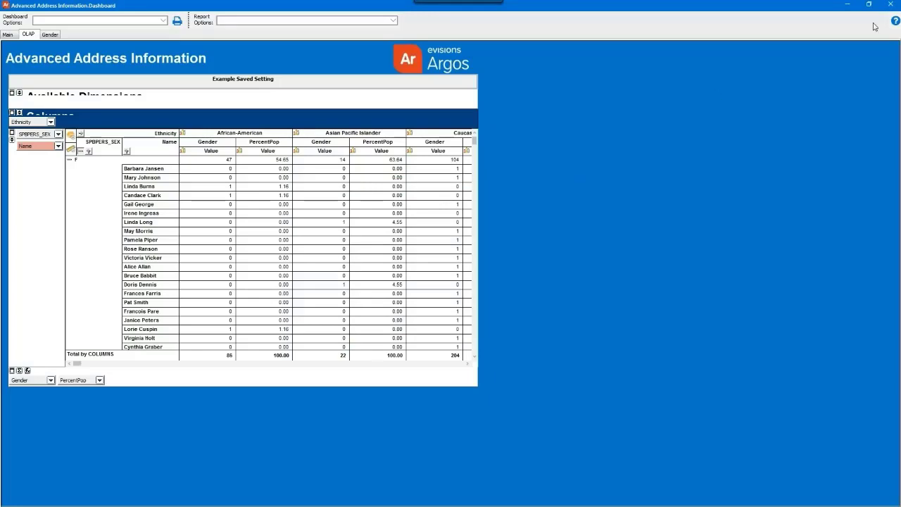
Rerun the dashboard, confirm the OLAP view loads Example Saved Setting automatically, then close it.
click(890, 5)
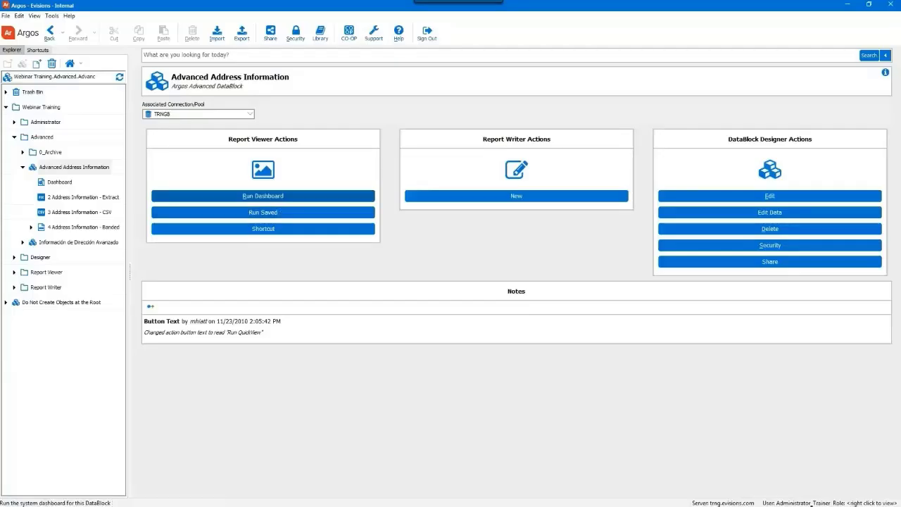
click(263, 196)
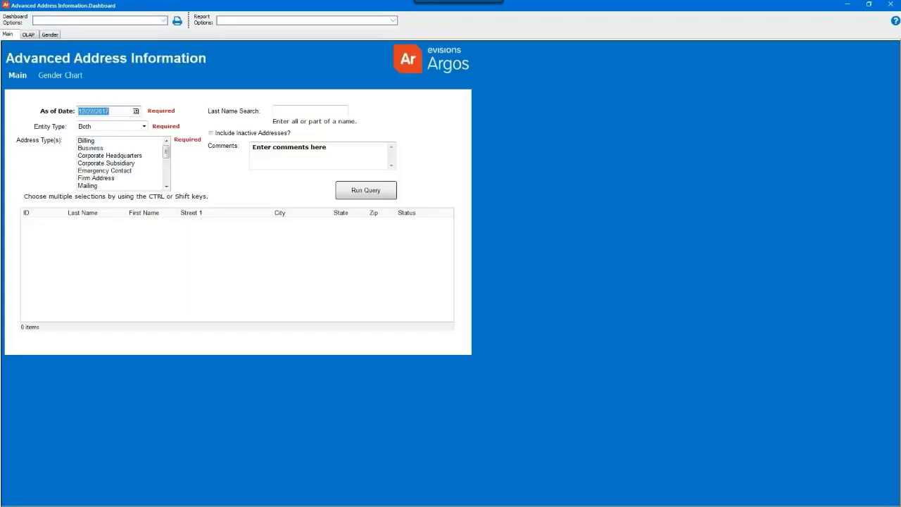
click(27, 35)
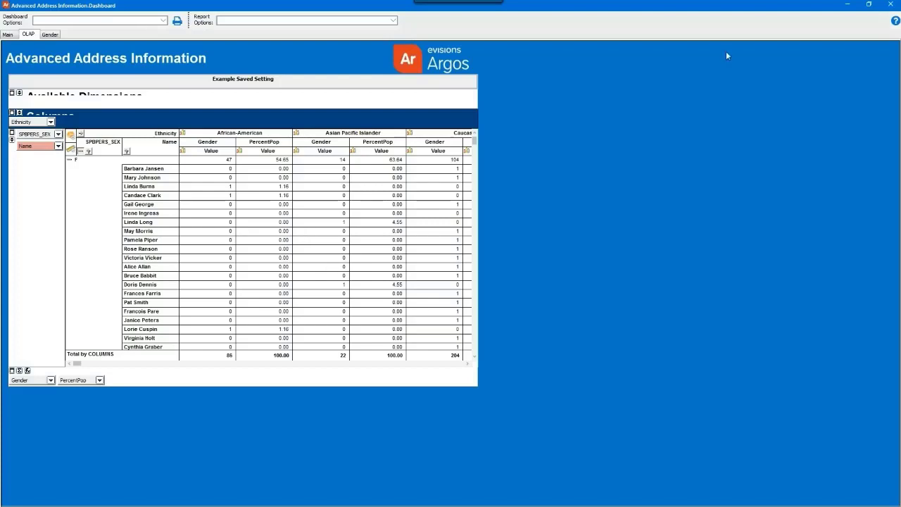
click(898, 4)
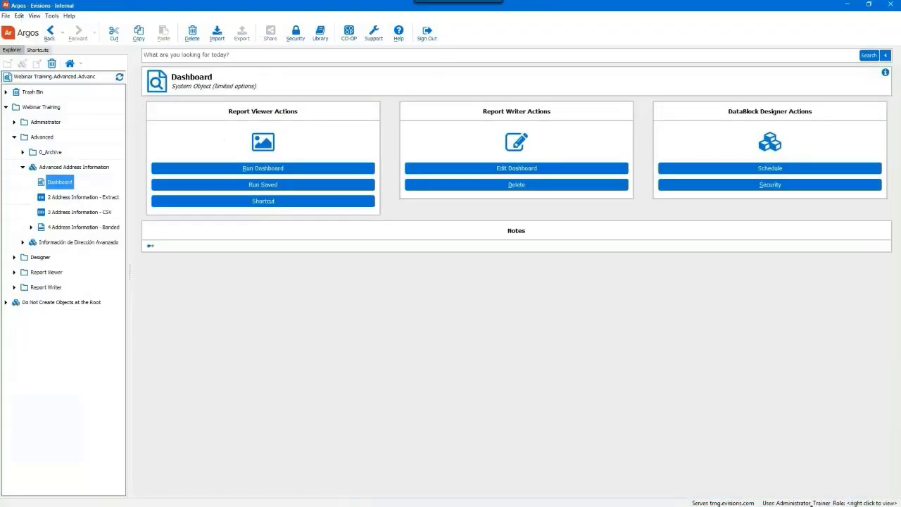
Create an inactive Dashboard Schedule with a Save execution state task keeping up to 10 states.
click(696, 174)
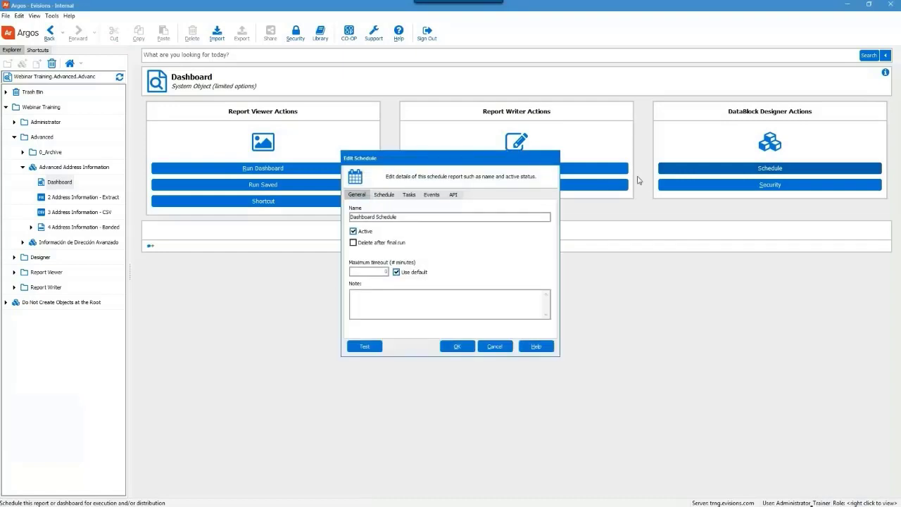
click(365, 237)
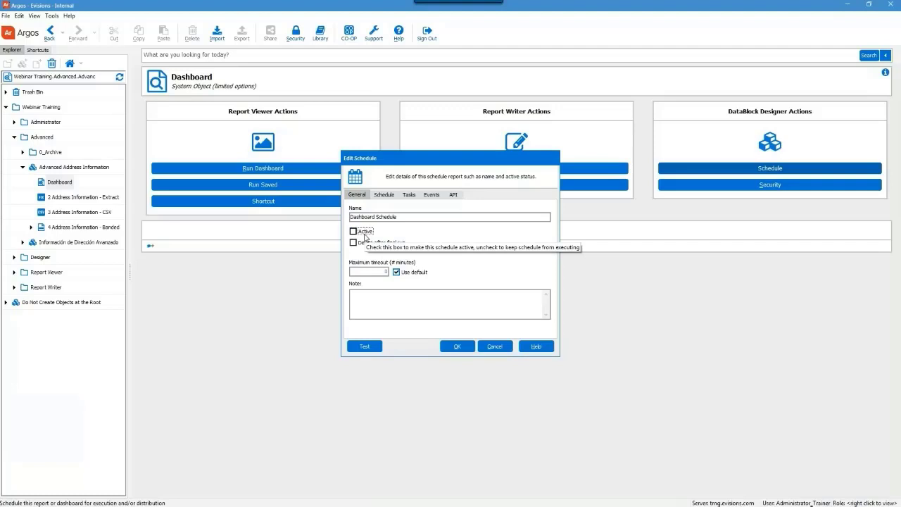
click(408, 196)
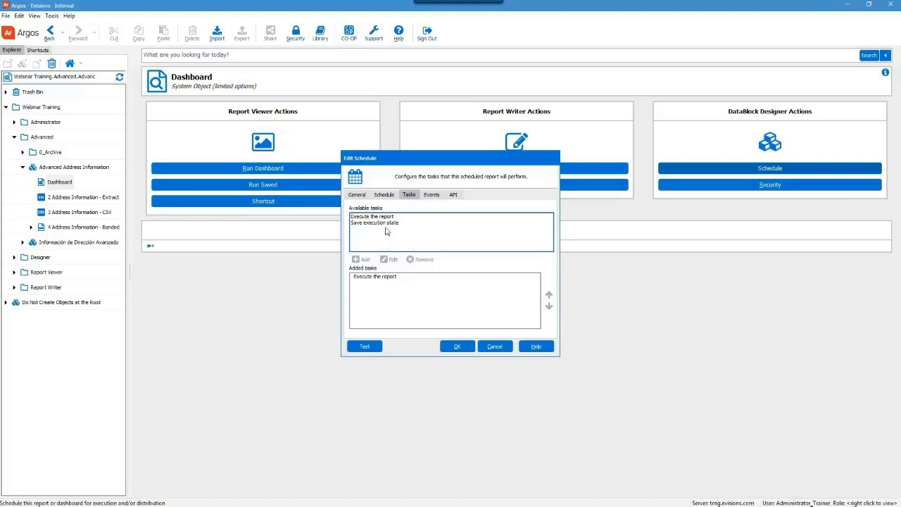
click(386, 223)
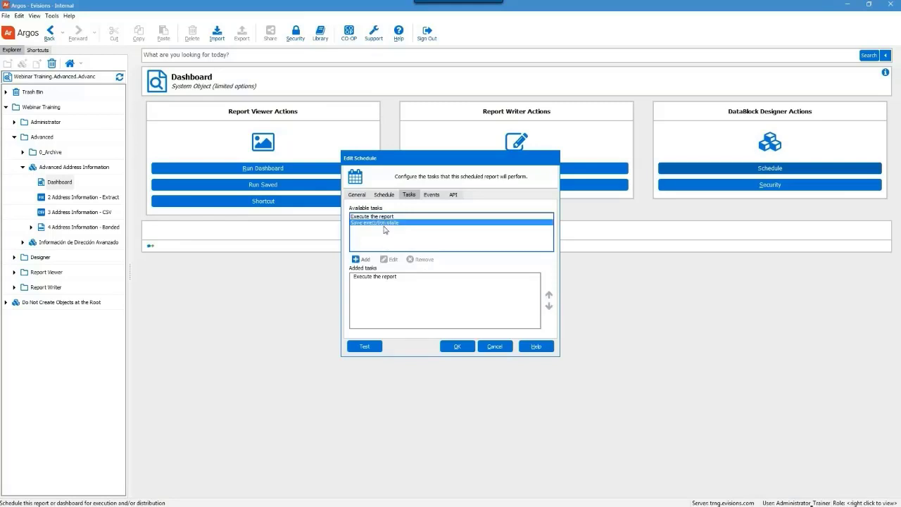
click(356, 259)
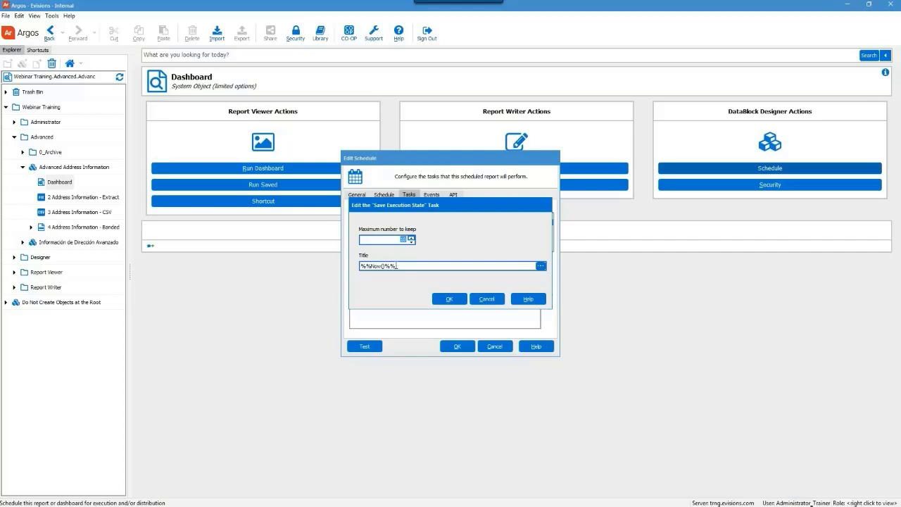
click(449, 300)
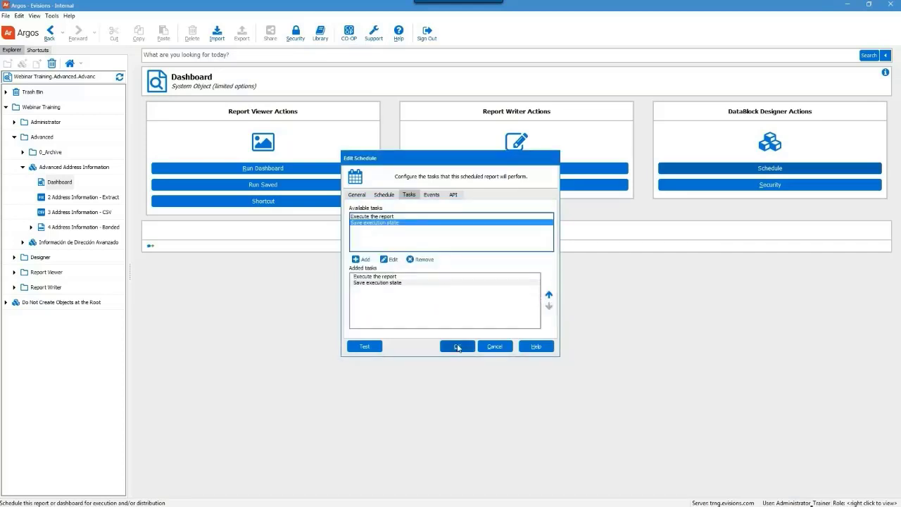
click(457, 347)
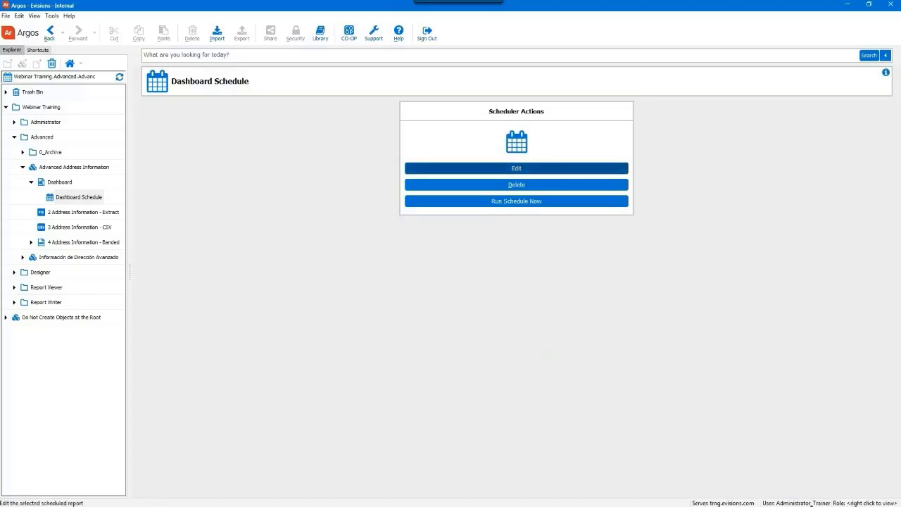
Test-run the Dashboard Schedule successfully, then return to the Dashboard's action page.
click(516, 167)
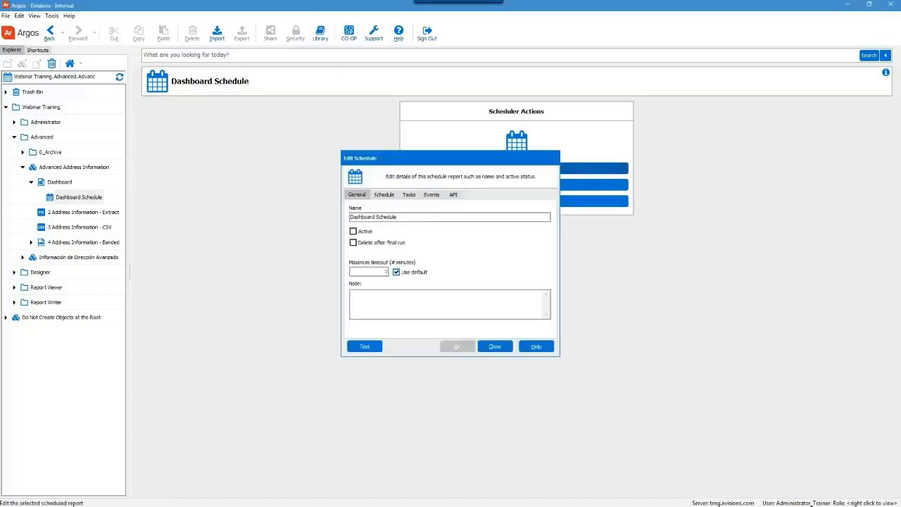
click(363, 347)
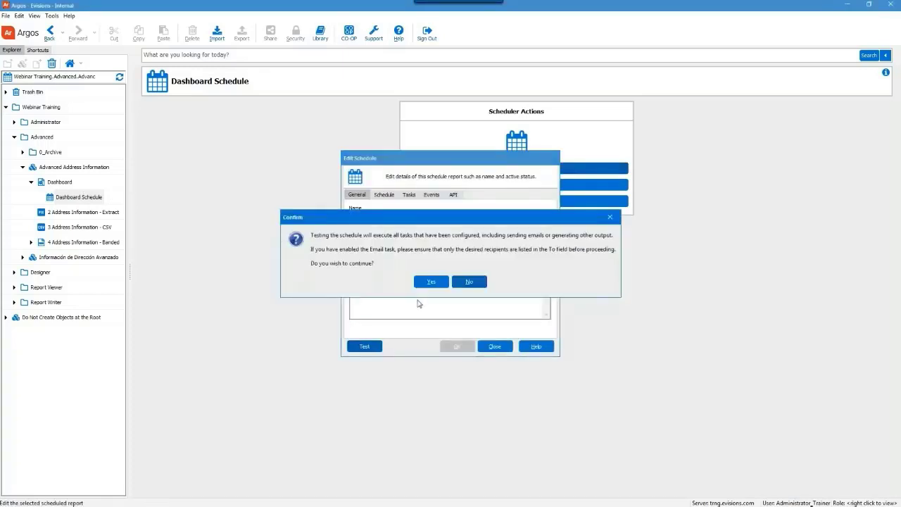
click(432, 283)
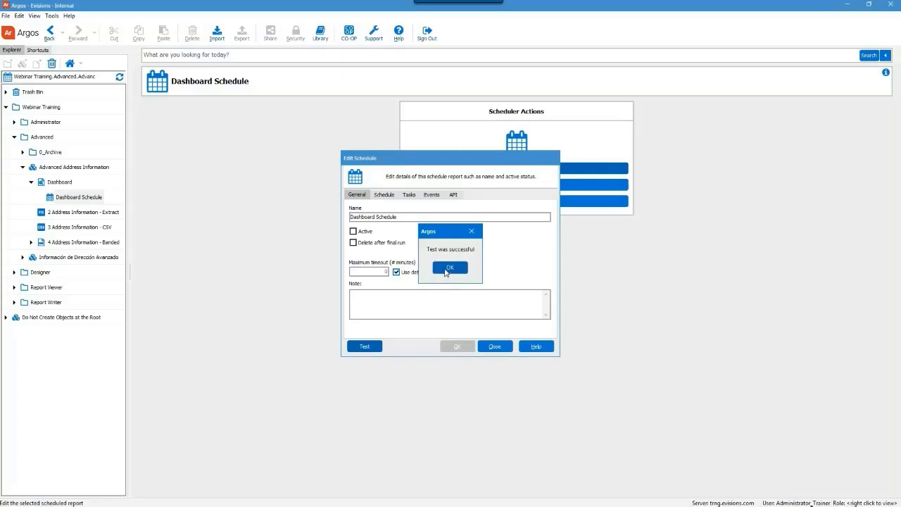
click(450, 267)
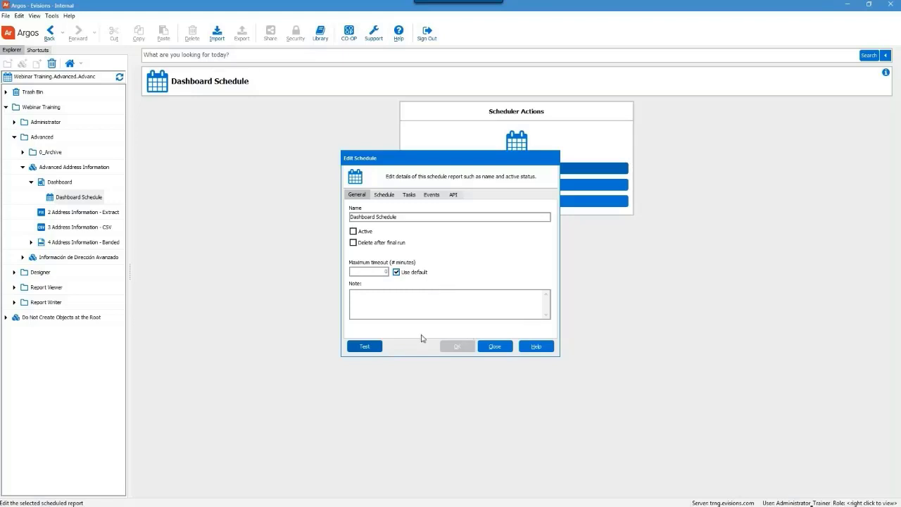
click(491, 347)
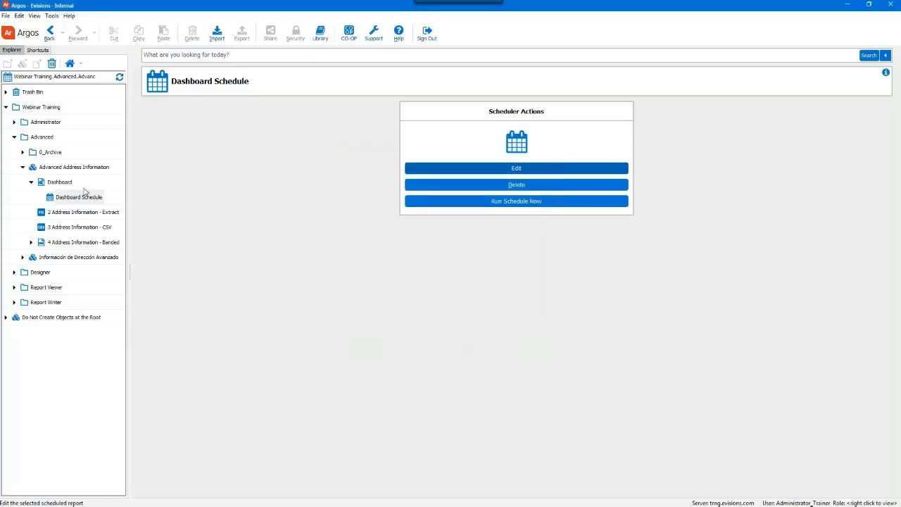
click(59, 182)
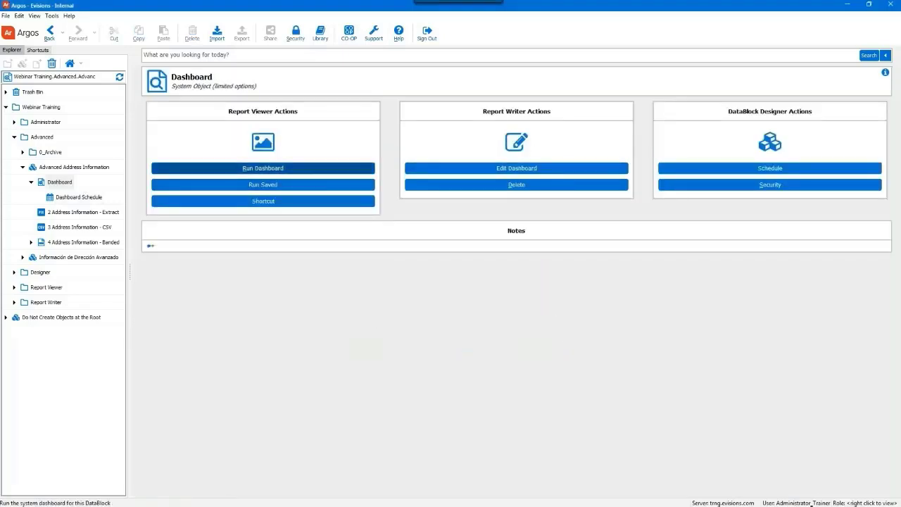
Run the dashboard, pick the 12/22/2017 9:46:28 AM saved state, cancel, and advance to the API slide.
click(310, 167)
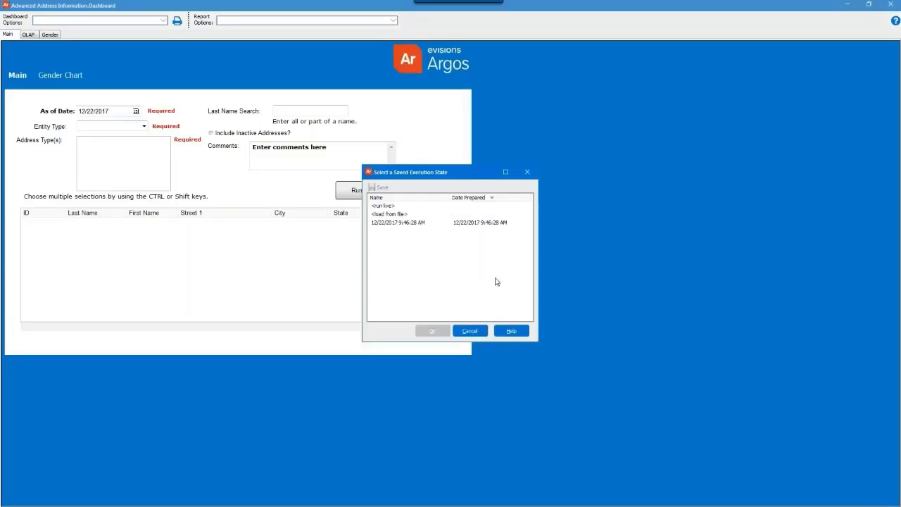
click(411, 207)
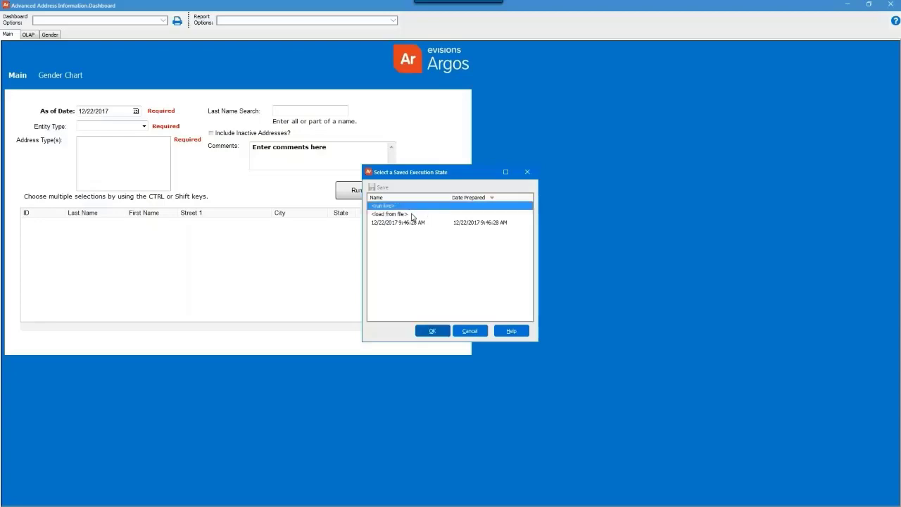
click(412, 215)
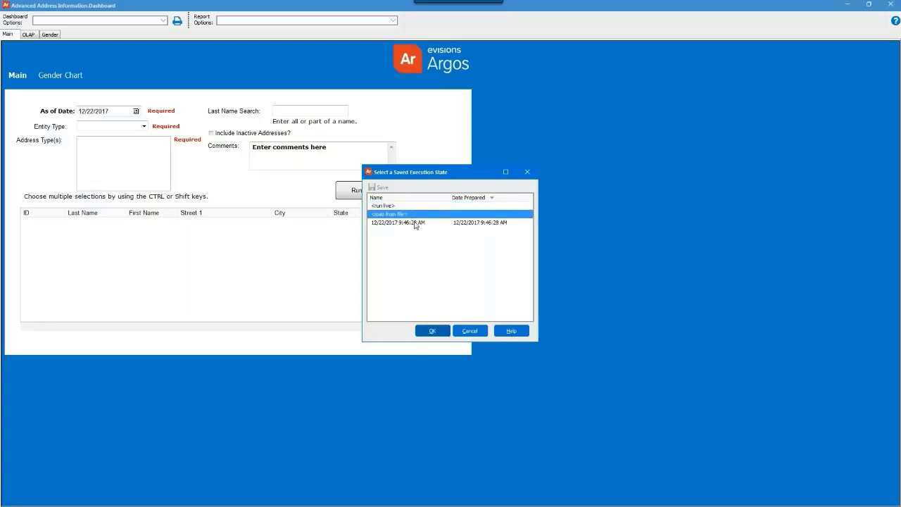
click(415, 224)
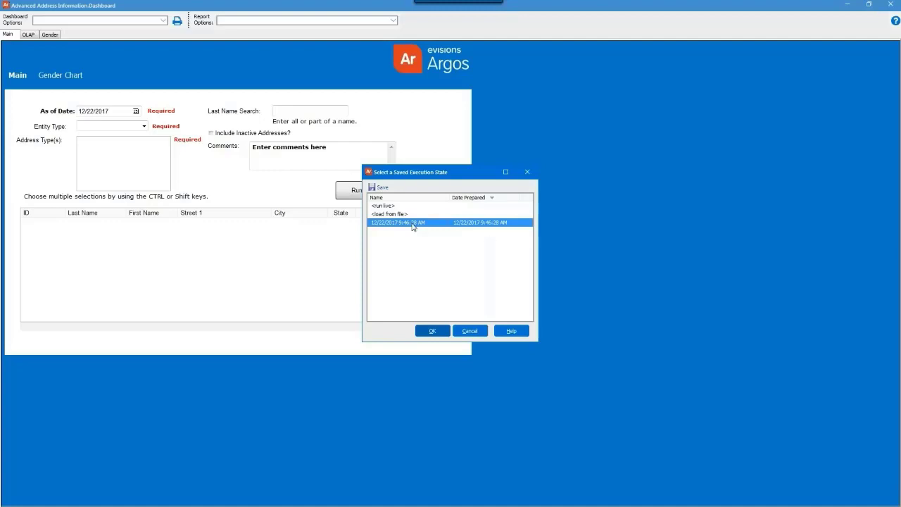
click(471, 331)
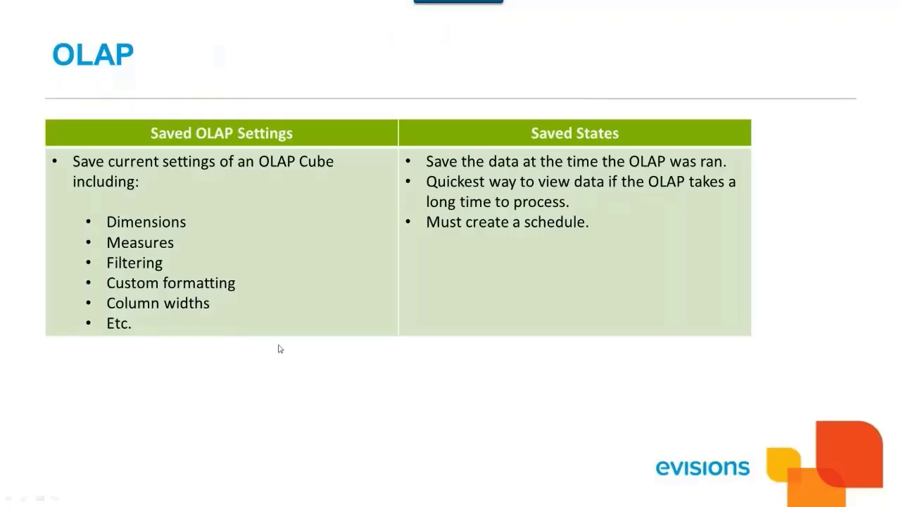
click(279, 349)
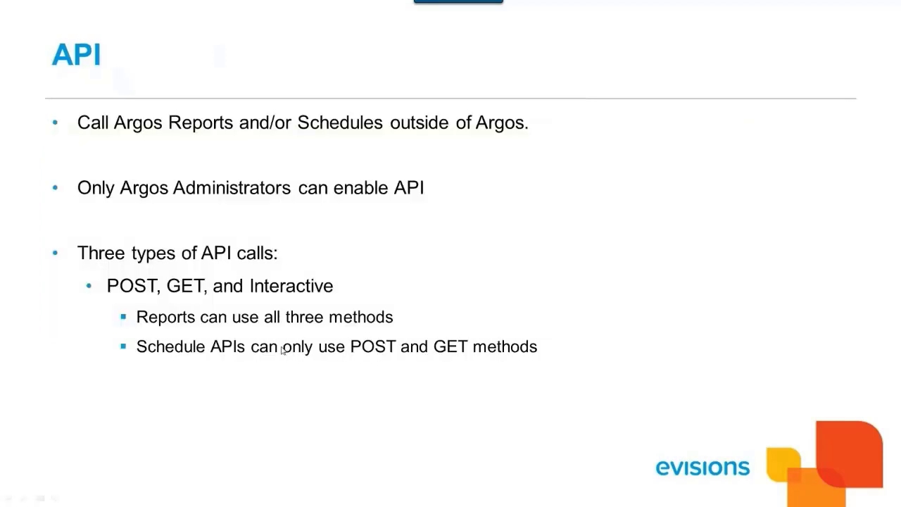
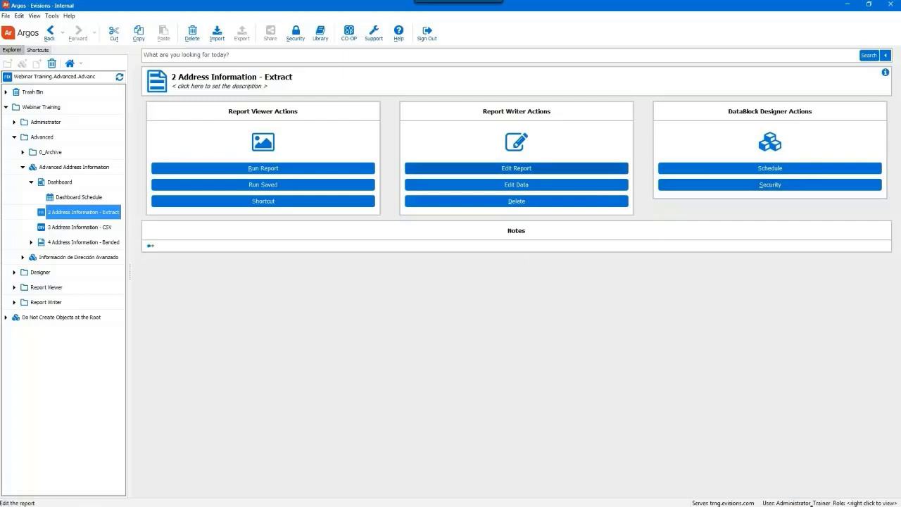
Turn on 'Make this report accessible to API' in the 2 Address Information - Extract report's API settings.
click(497, 168)
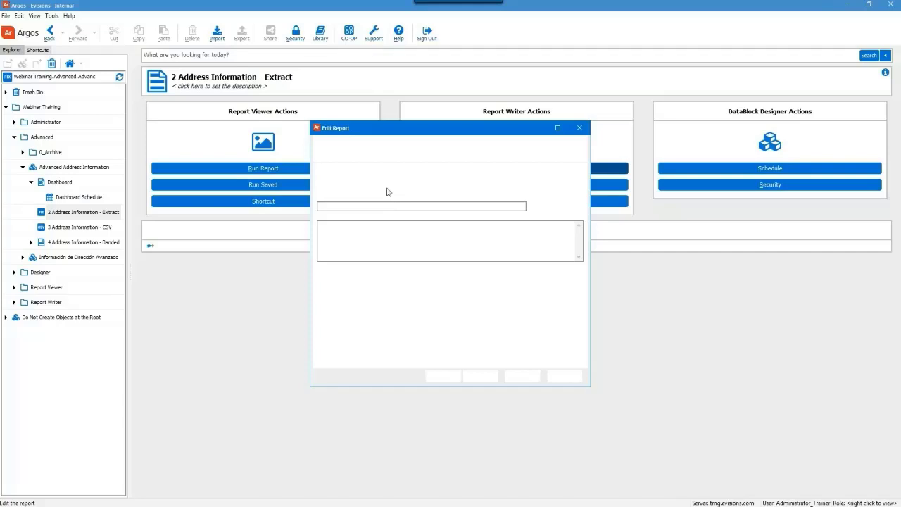
click(416, 169)
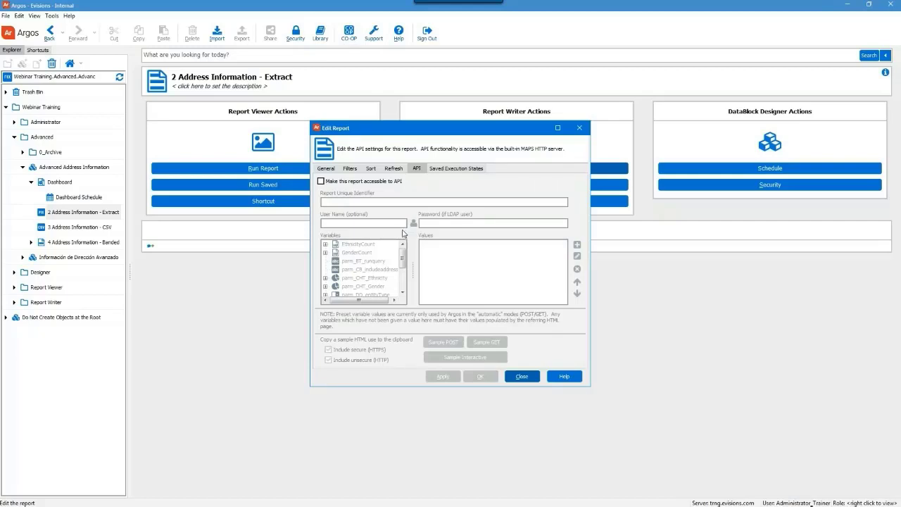
click(343, 183)
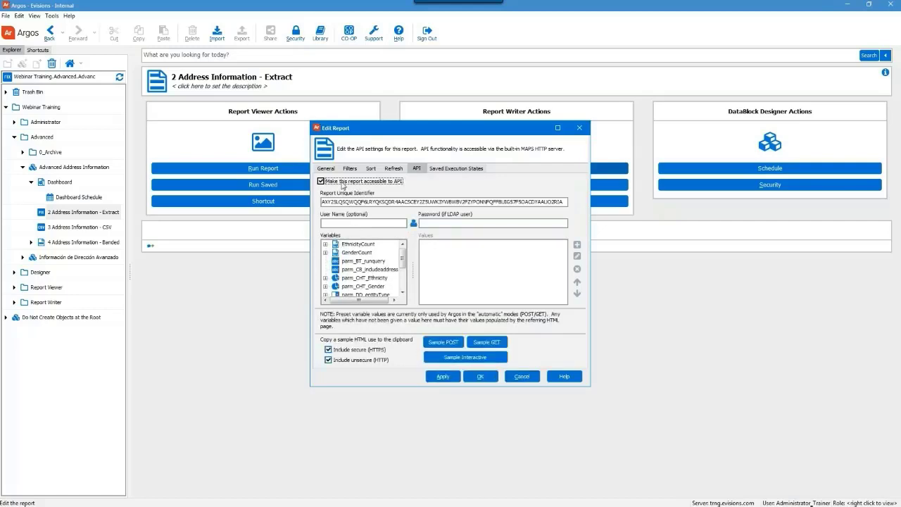
Enter the API access user name and the account password in the report's API settings.
click(364, 223)
text(administ)
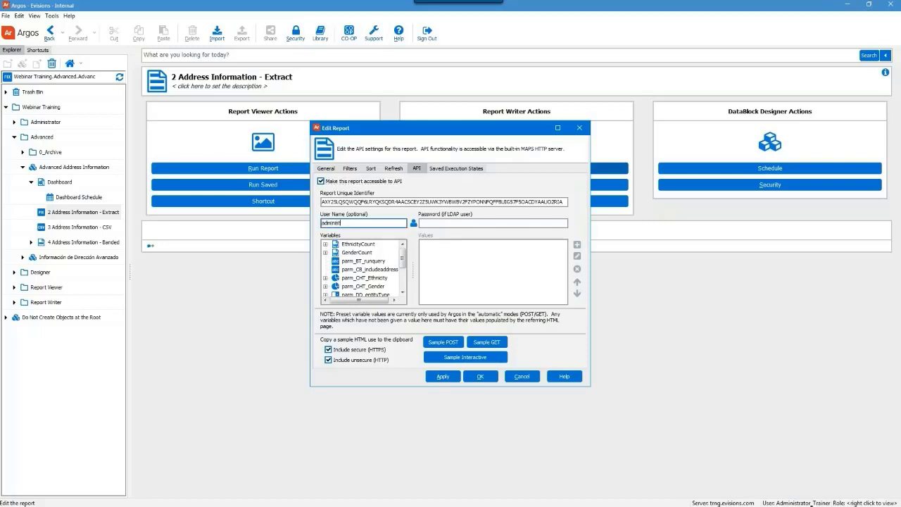
text(rator_trainer)
key(Tab)
text(password)
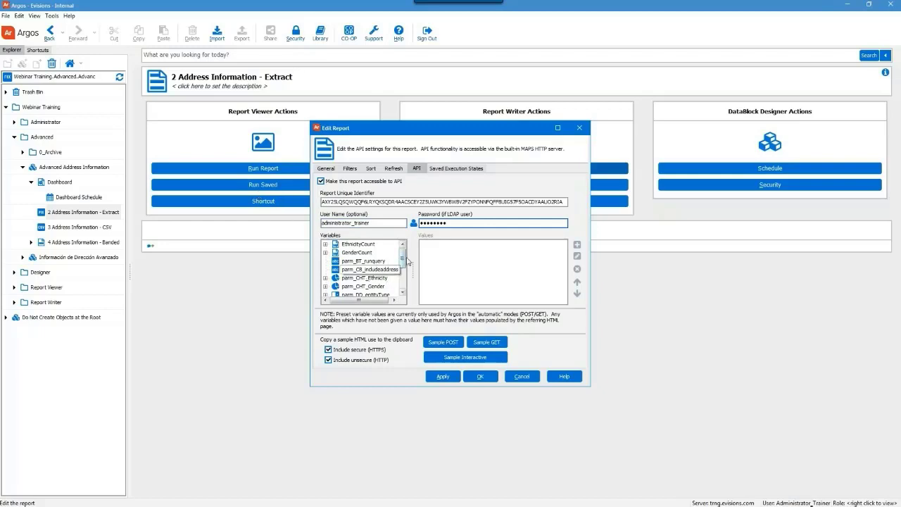
Preset the parm_DD_entityType Code variable to %.
scroll(406, 259, down, 2)
click(326, 267)
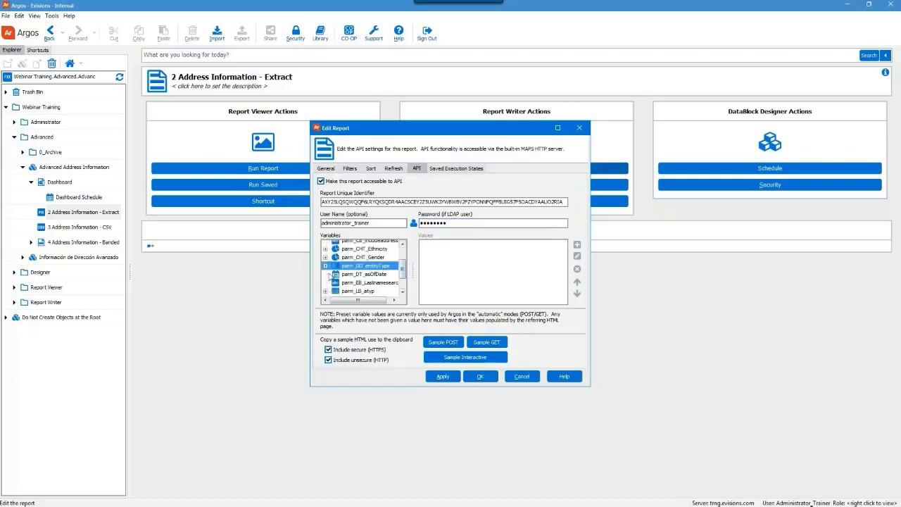
click(356, 274)
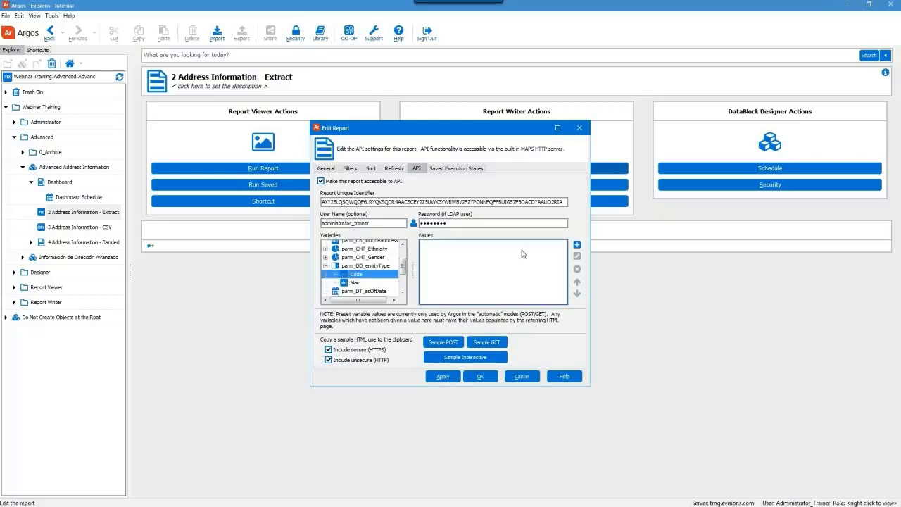
click(578, 245)
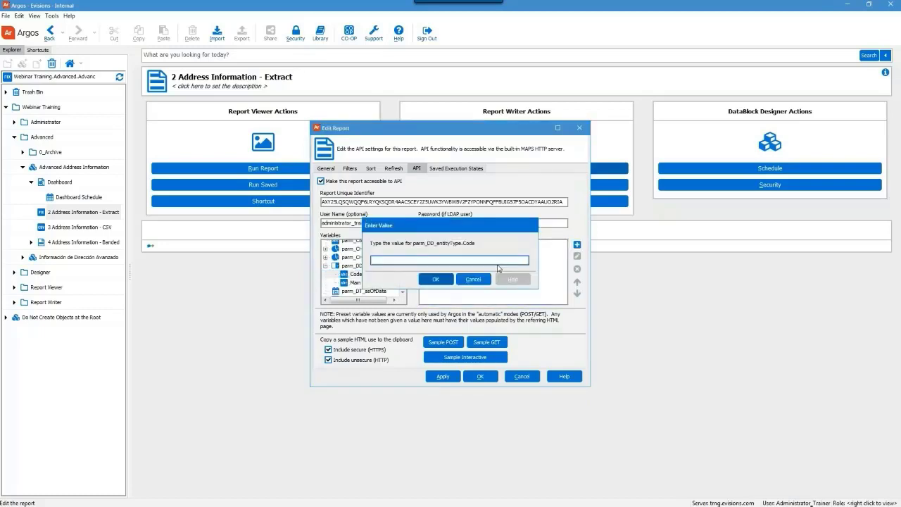
text(%)
click(436, 281)
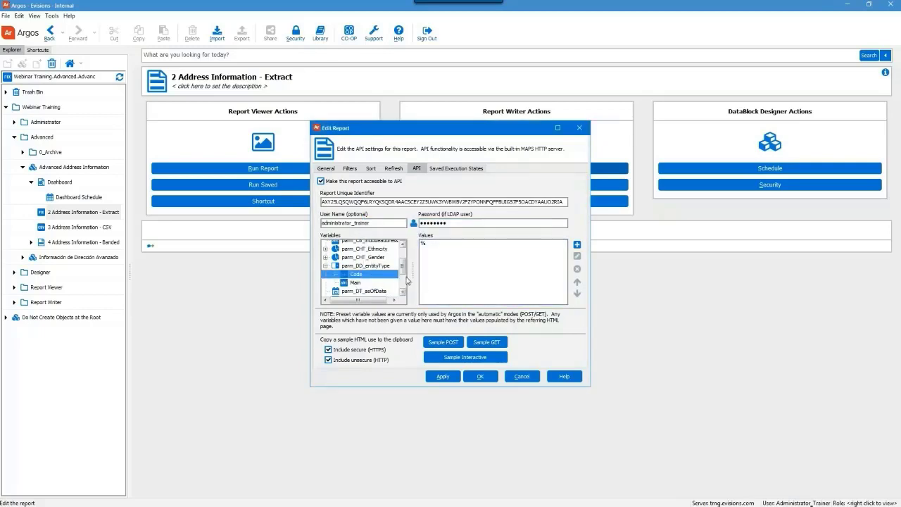
Preset parm_LB_atyp STVATYP_CODE to BI and BU, then apply the API settings.
drag(403, 266, 404, 284)
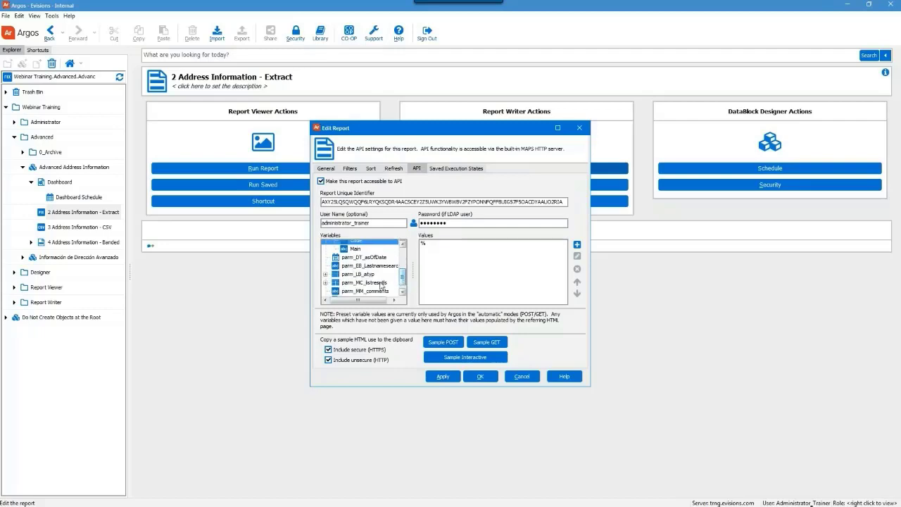
click(359, 275)
click(326, 275)
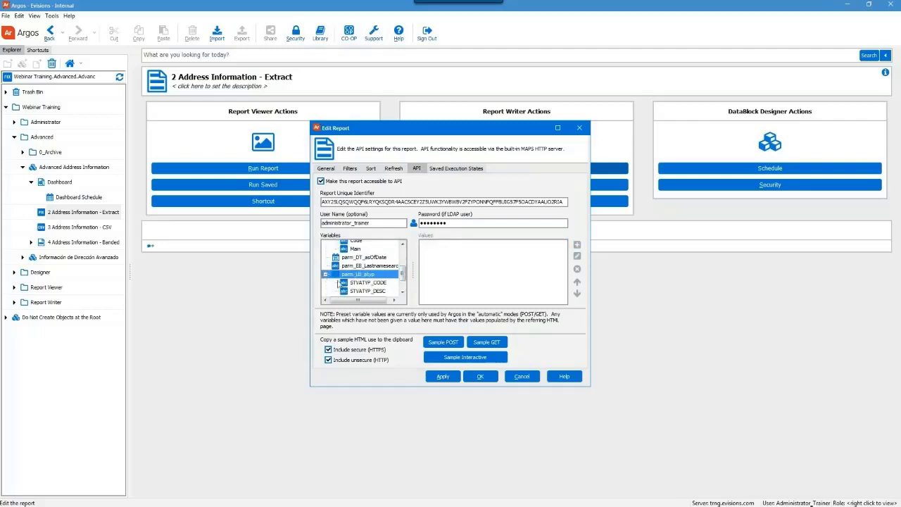
click(368, 282)
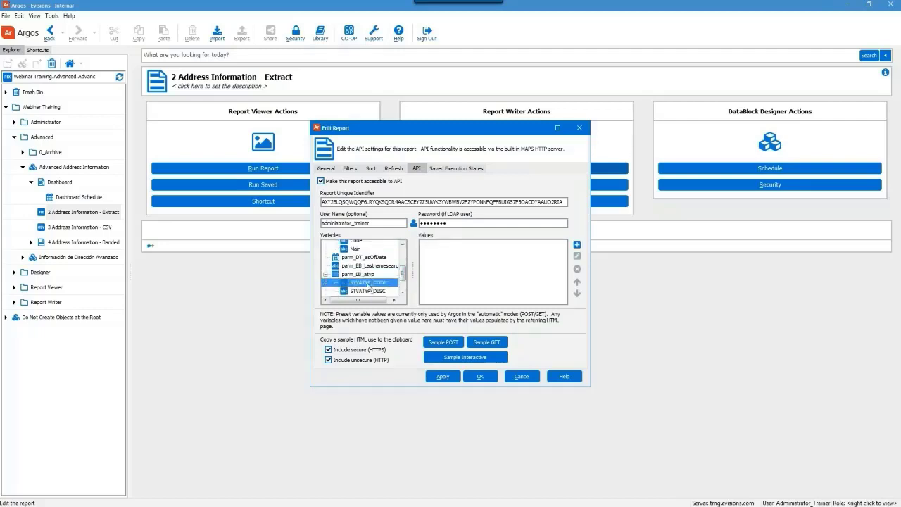
click(577, 245)
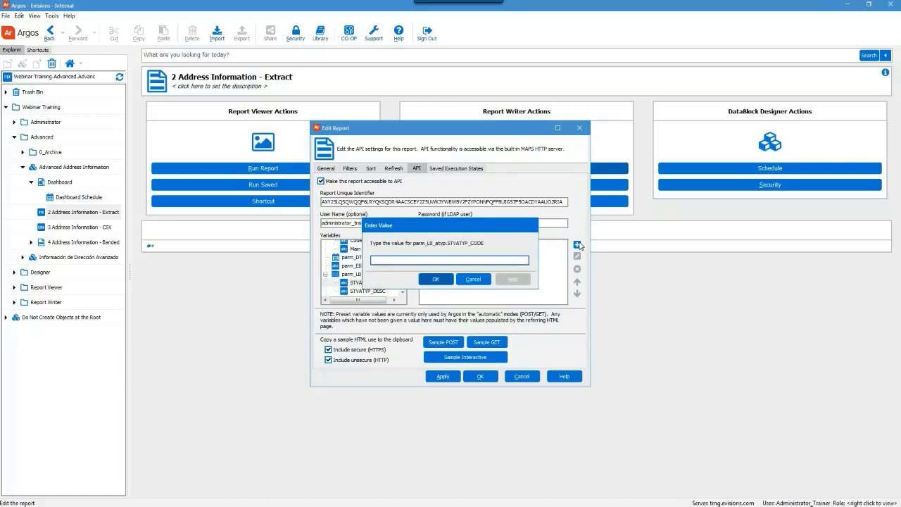
text(BI)
click(446, 280)
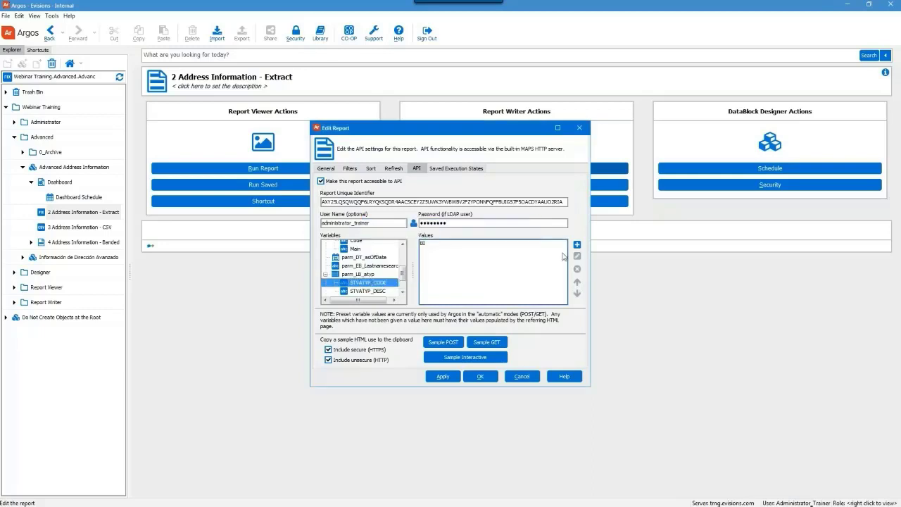
click(578, 245)
text(B)
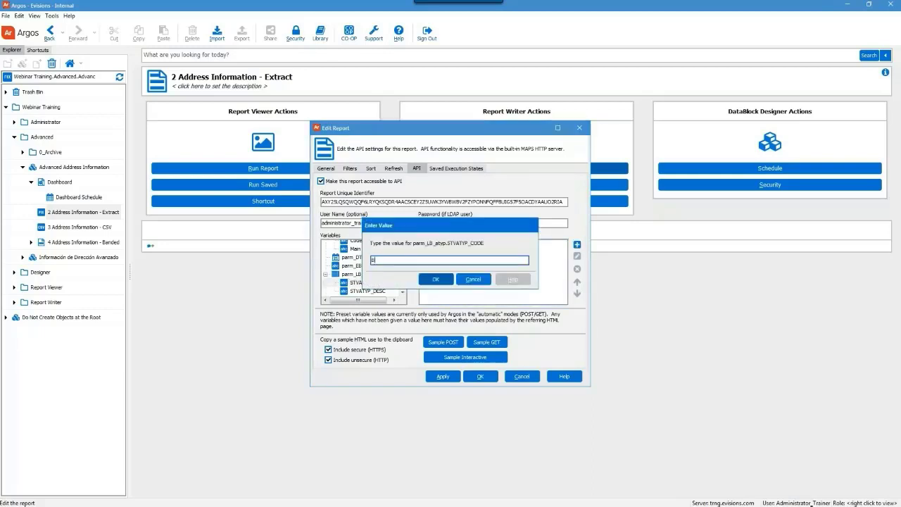
text(U)
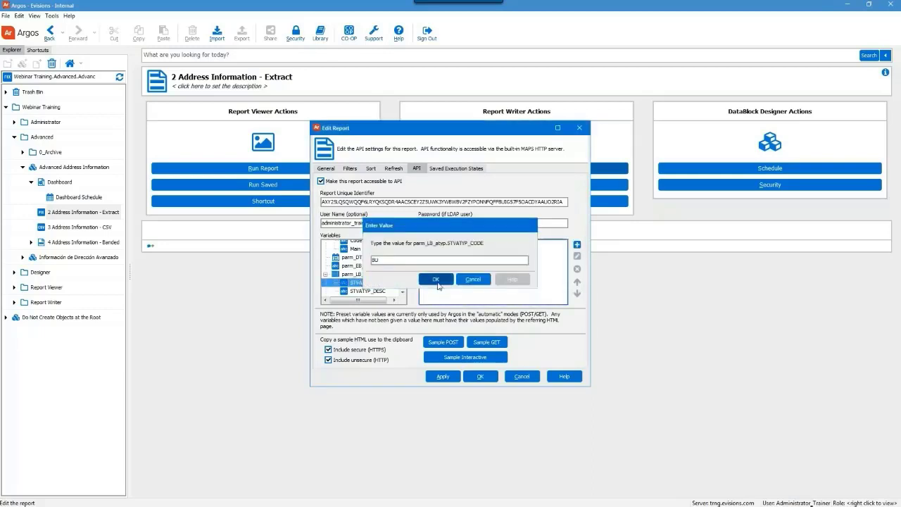
click(437, 281)
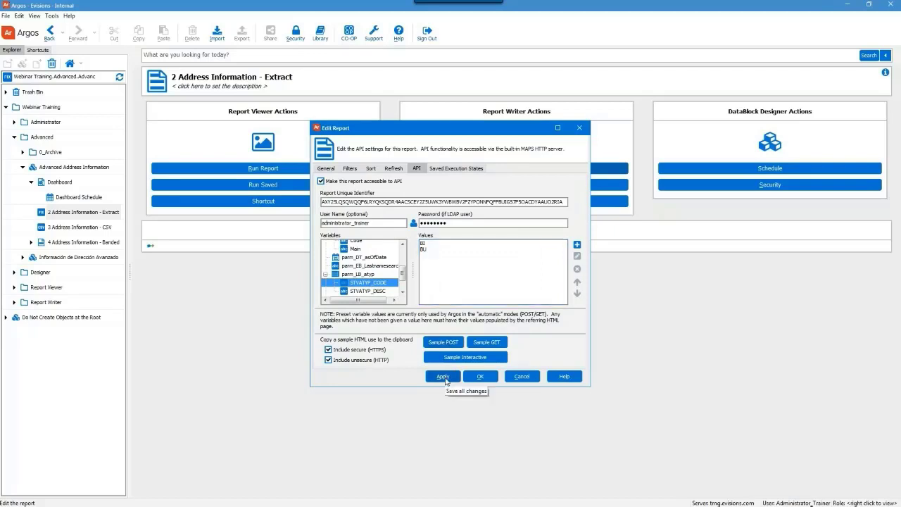
click(443, 377)
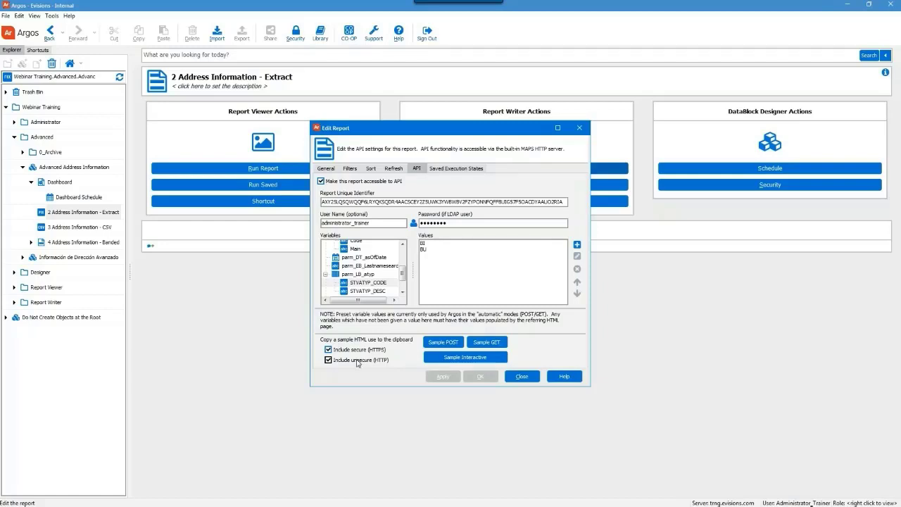
Exclude the unsecure HTTP link and copy an HTTPS-only sample GET link to the clipboard.
click(358, 362)
click(497, 344)
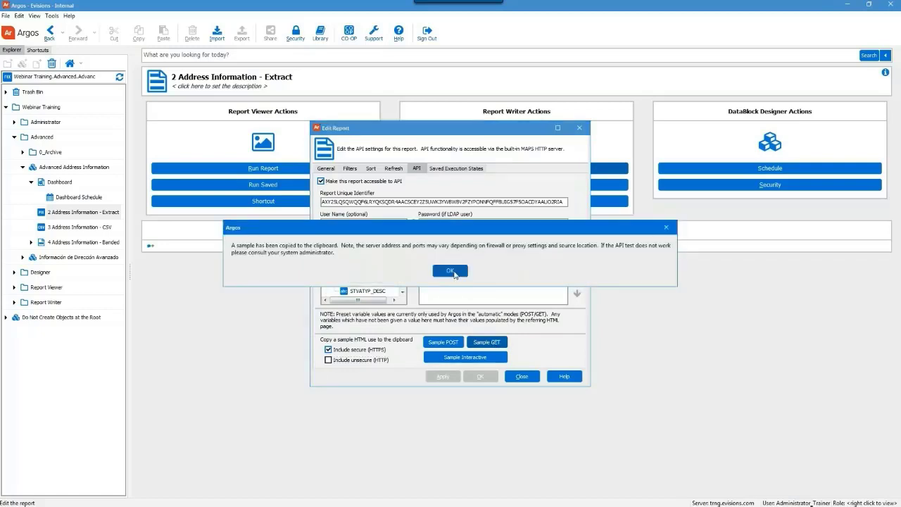
click(452, 272)
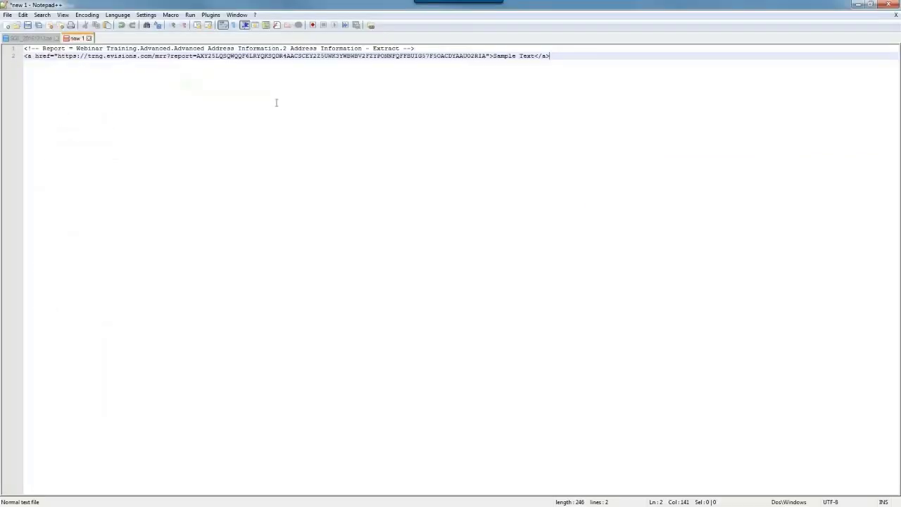
Save the Notepad++ document to the Desktop as API.html, type Hyper Text Markup Language file.
click(7, 15)
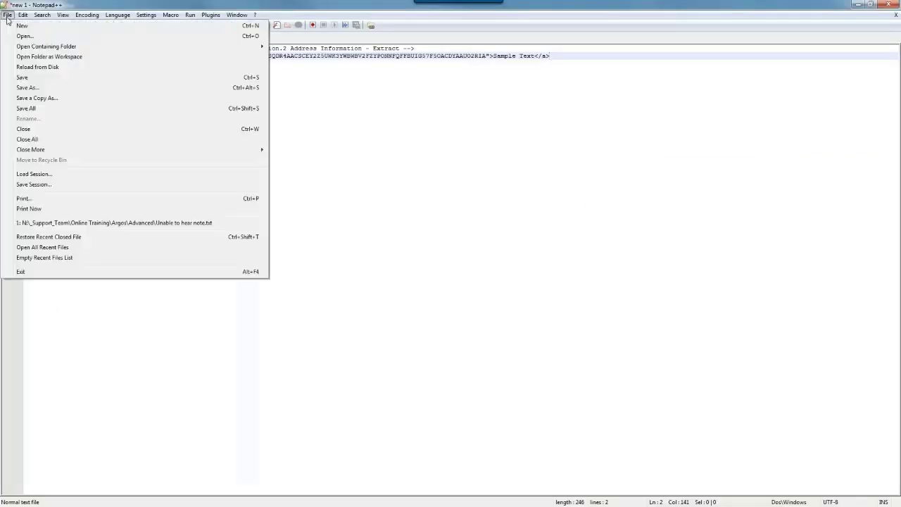
click(28, 87)
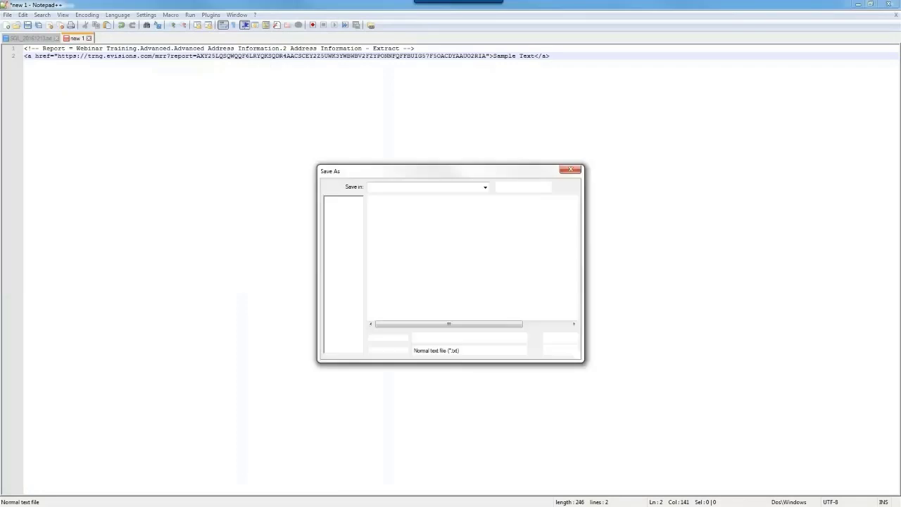
click(345, 238)
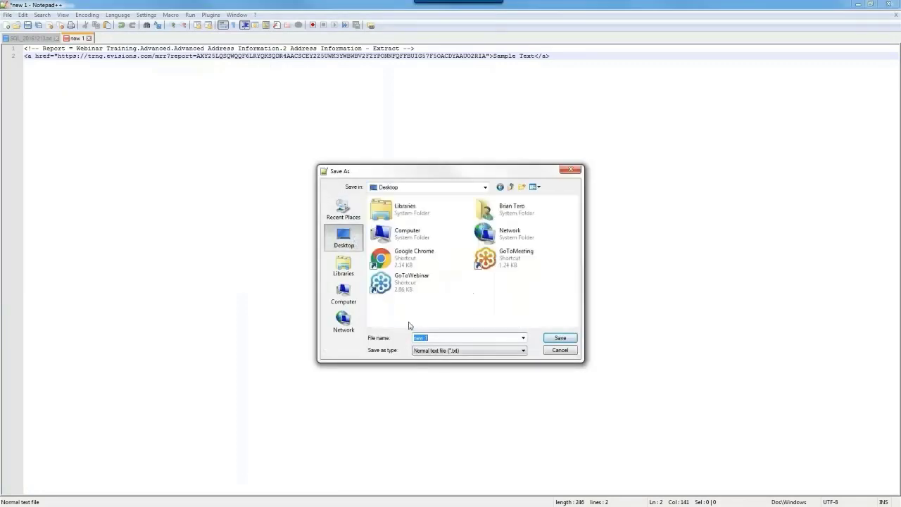
text(API.html)
click(484, 350)
text(html)
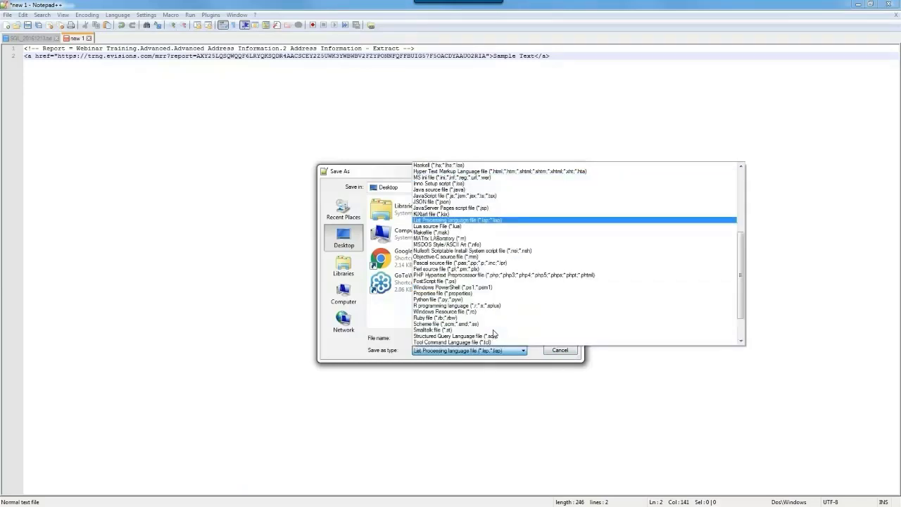
text(t)
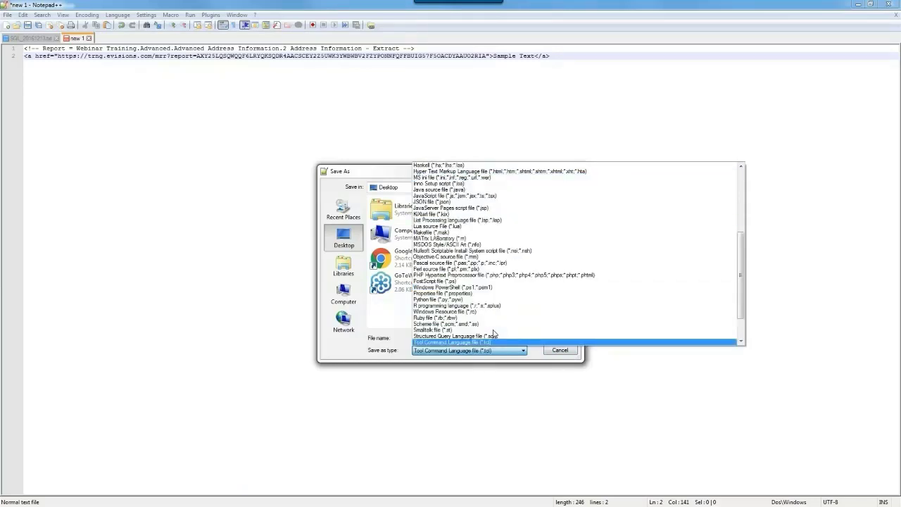
click(502, 172)
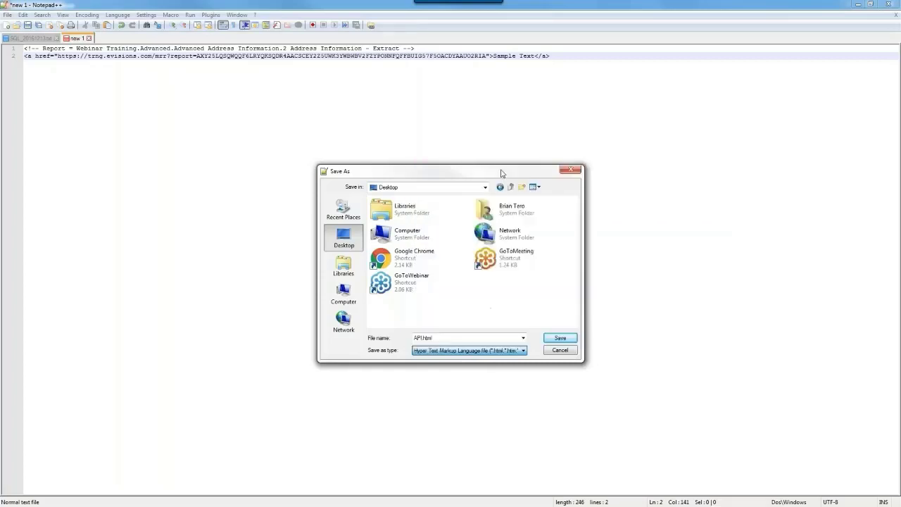
click(561, 339)
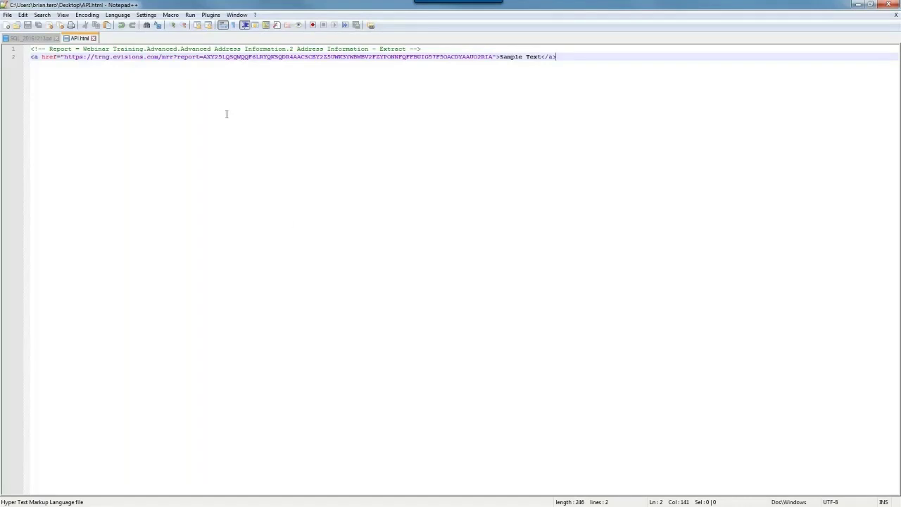
click(190, 15)
Launch API.html in Chrome and follow the Sample Text link to show the address extract.
click(213, 61)
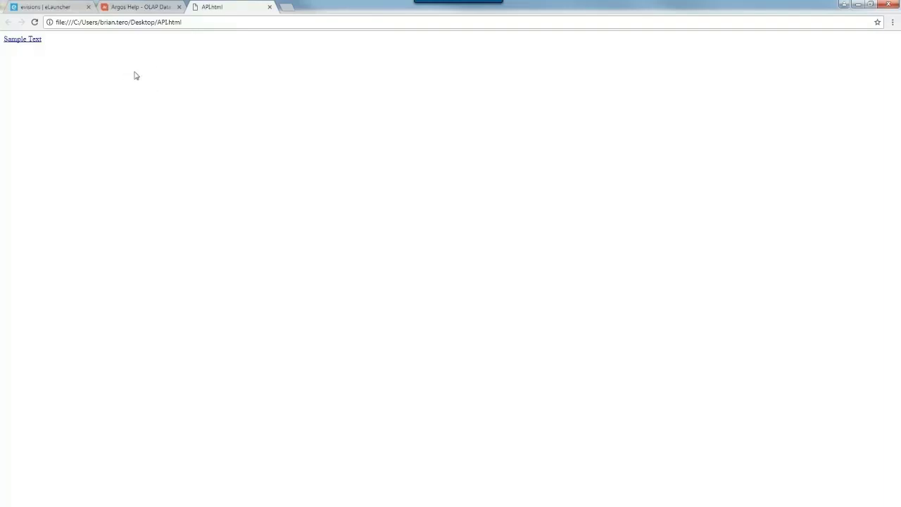
click(32, 39)
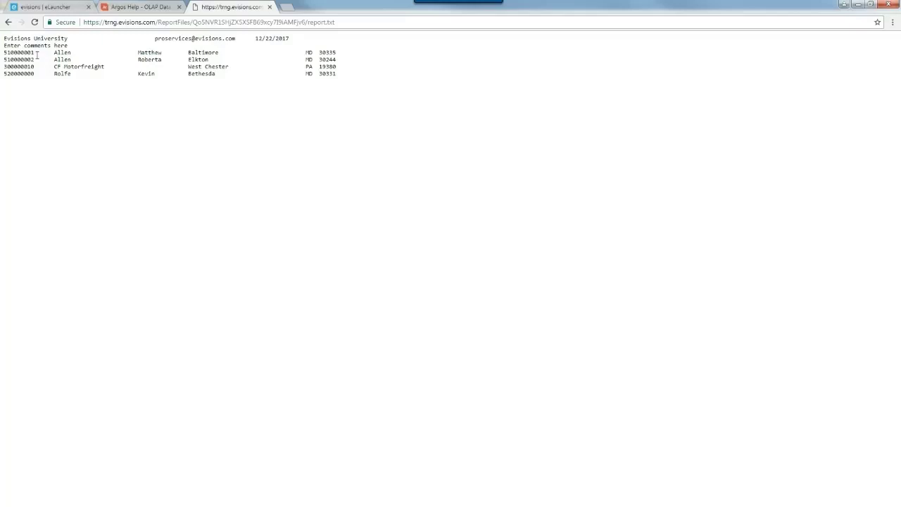
Highlight 'comments' in the report output, then return to API.html in Notepad++.
drag(21, 45, 56, 44)
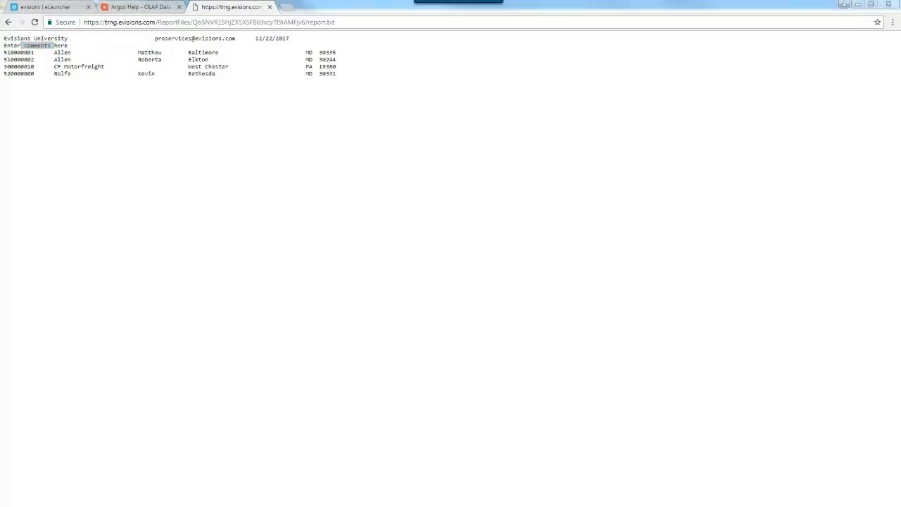
key(alt+Tab)
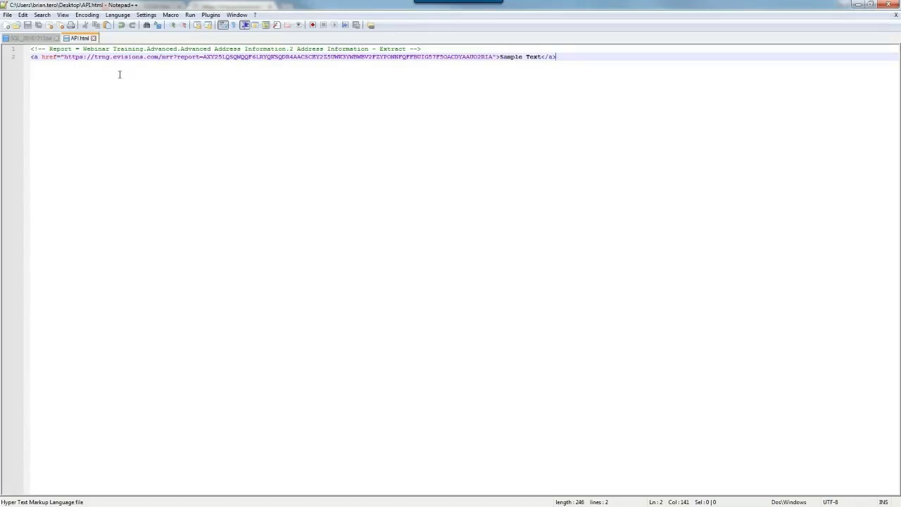
Append '&parm_MN_comments=This is a test' to the link's URL and save API.html.
click(496, 56)
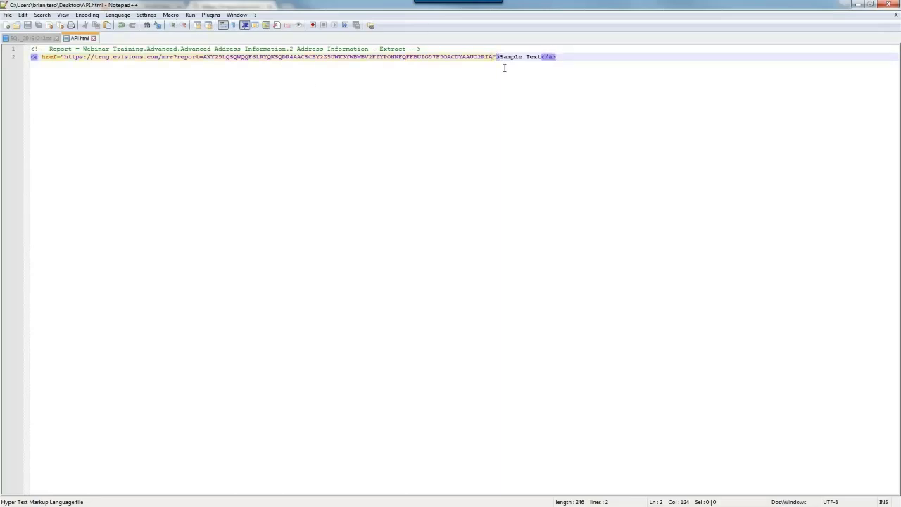
text(&parm)
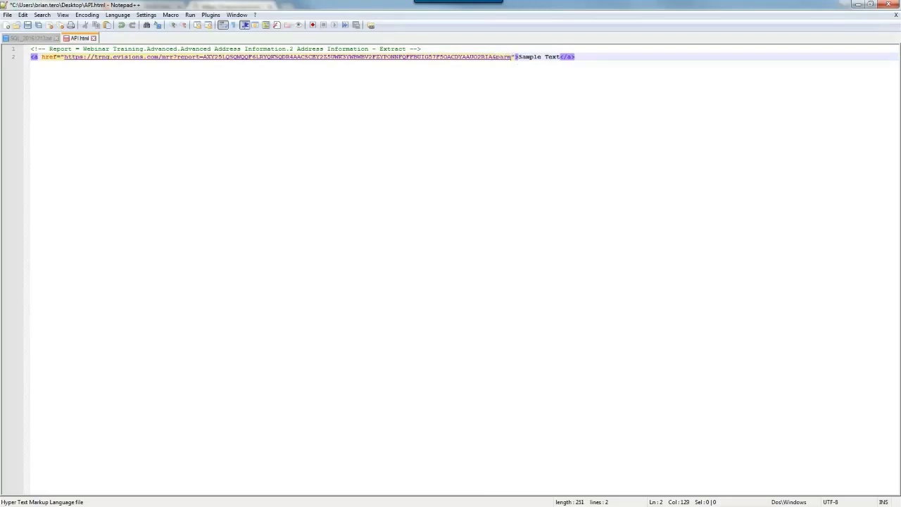
text(_)
text(MN)
text(_)
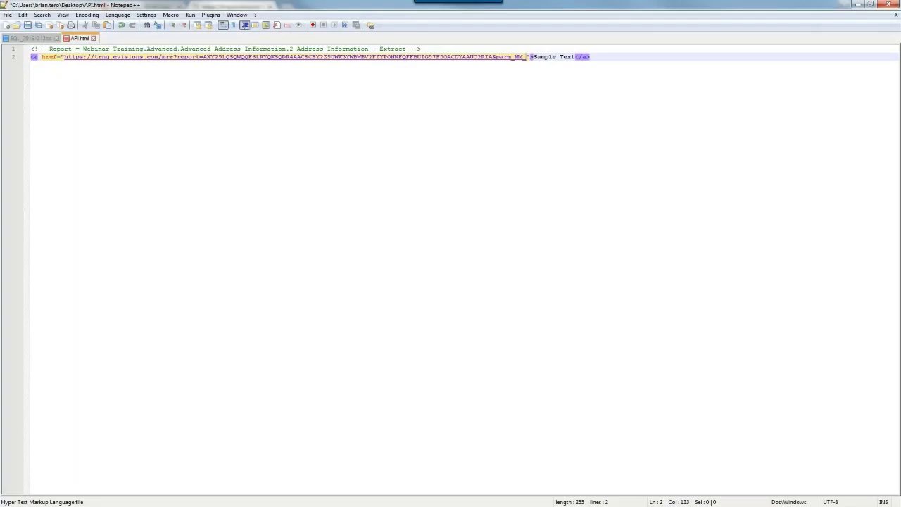
text(comment)
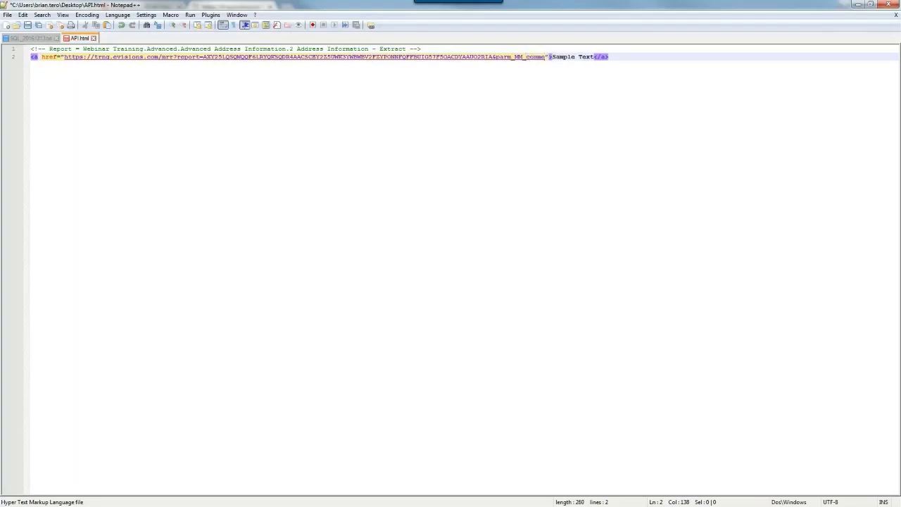
text(s)
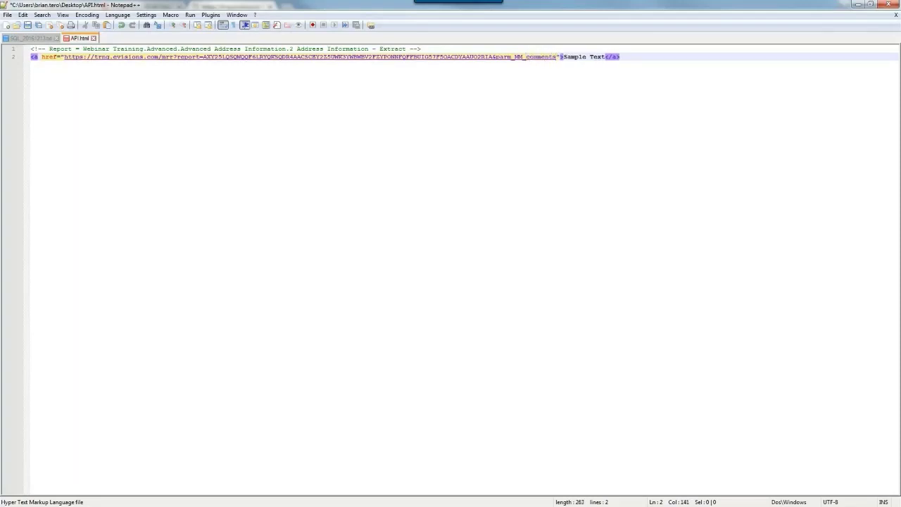
text(=T)
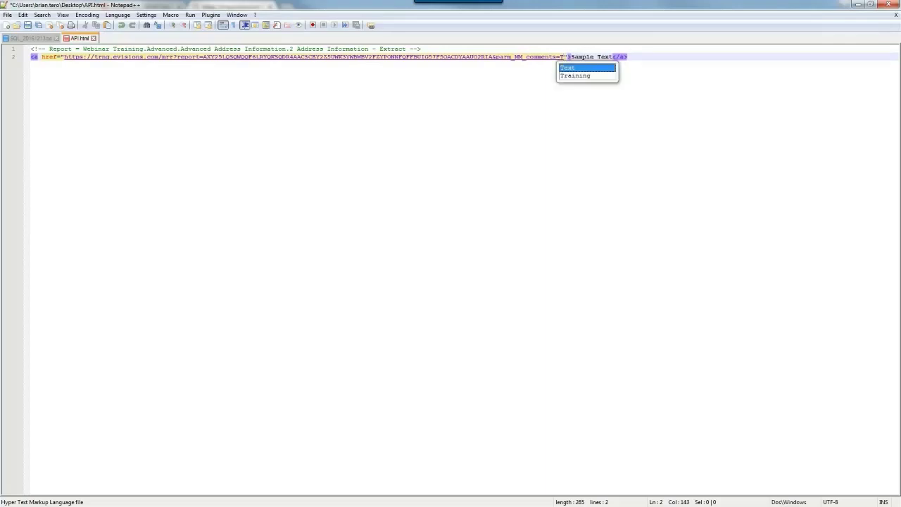
text(his is a t)
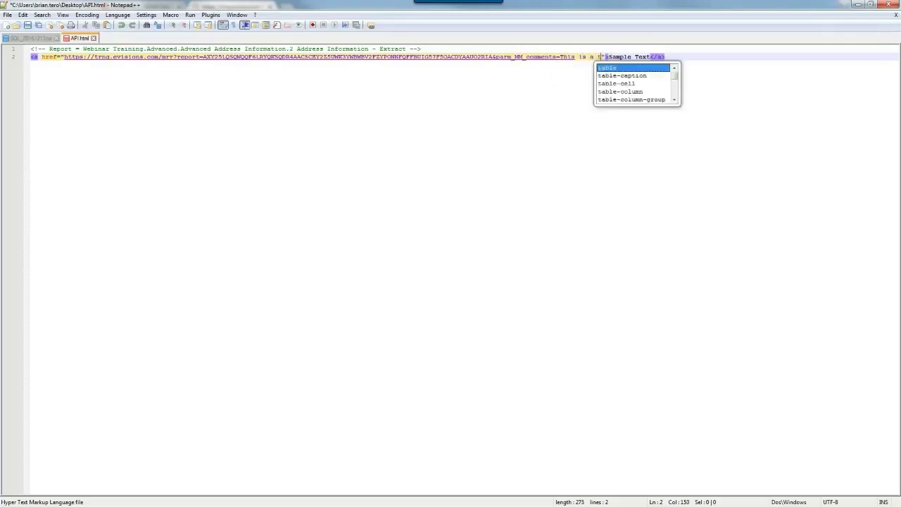
text(est)
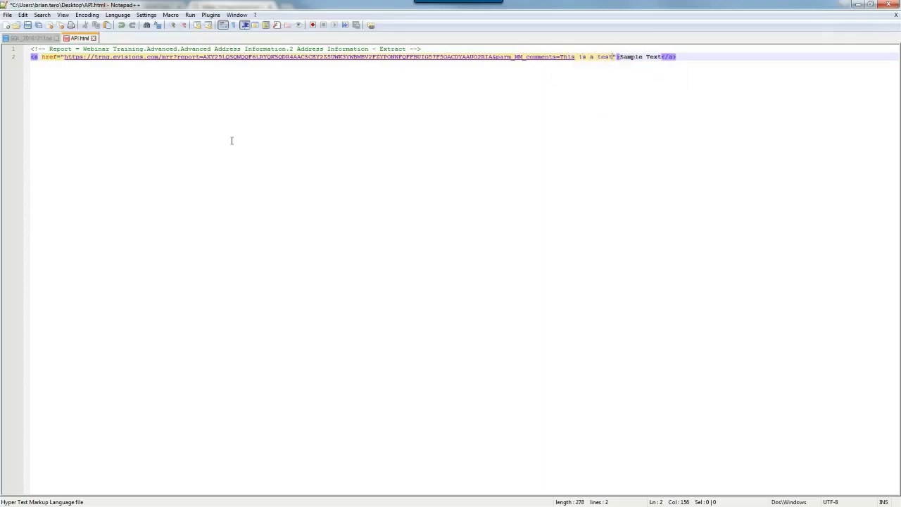
key(ctrl+s)
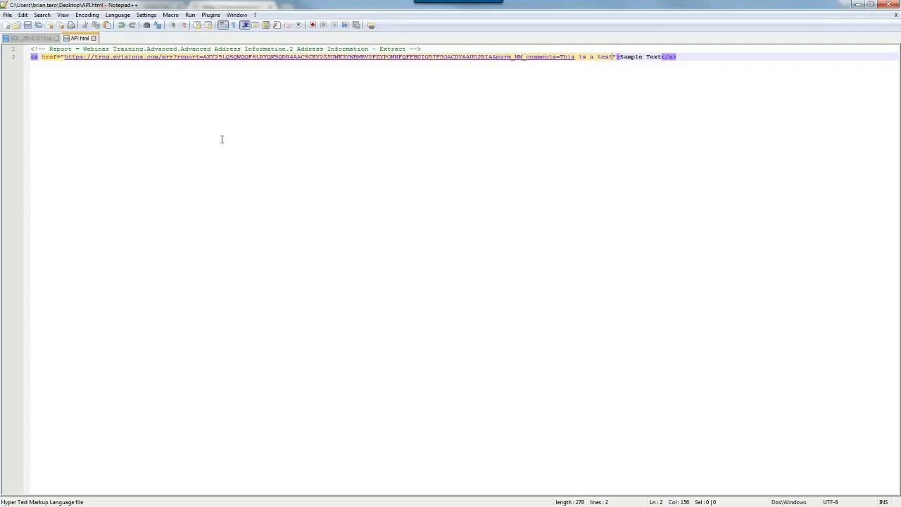
click(190, 15)
Launch the updated API.html in Chrome and run the report with the test comment.
click(211, 61)
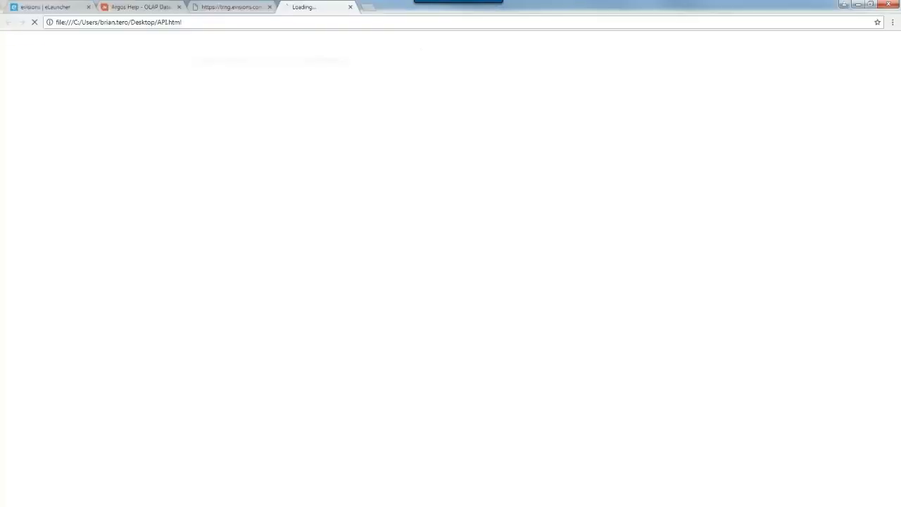
click(38, 41)
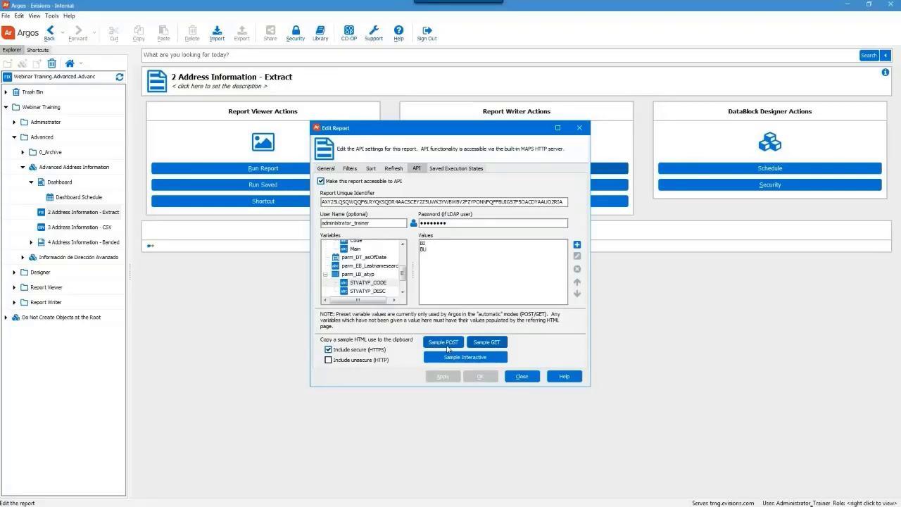
Copy the report's sample POST HTML to the clipboard and return to API.html in Notepad++.
click(446, 347)
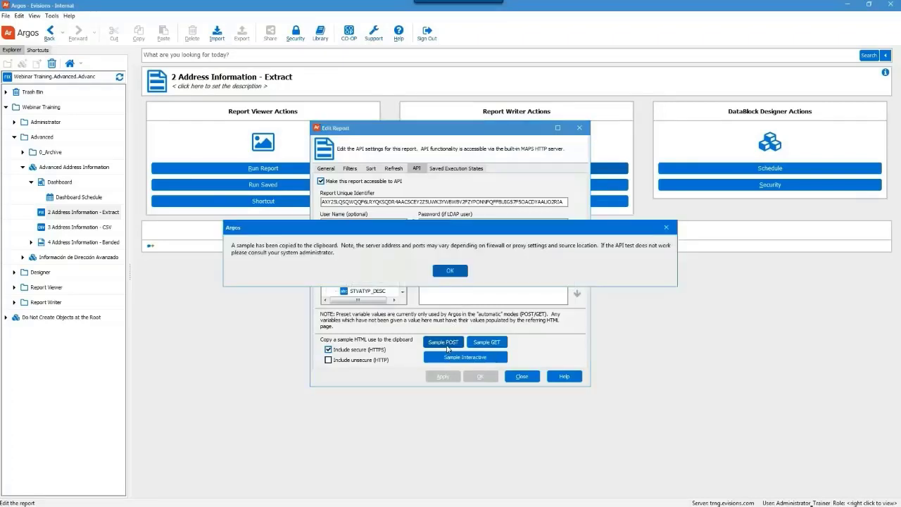
click(450, 271)
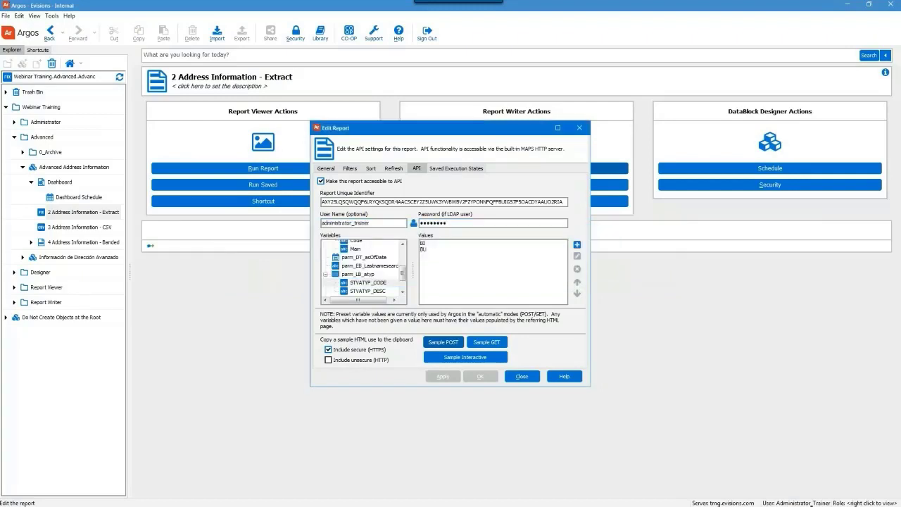
key(alt+Tab)
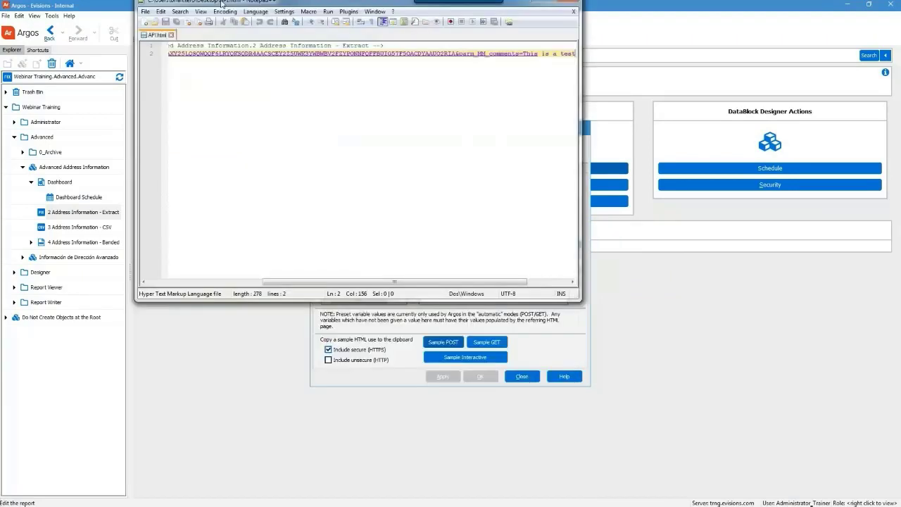
Replace the entire contents of API.html with the copied POST form.
key(End)
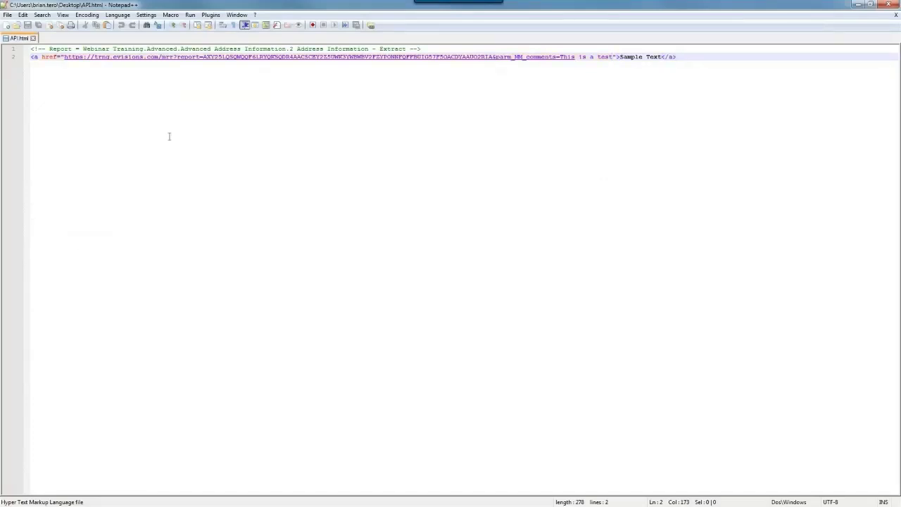
key(ctrl+a)
key(ctrl+v)
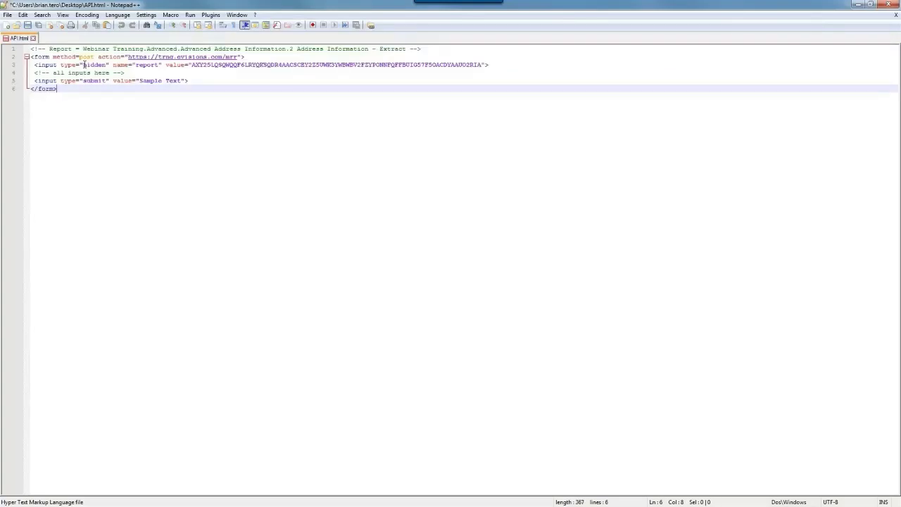
Save API.html and launch it in Chrome.
click(7, 15)
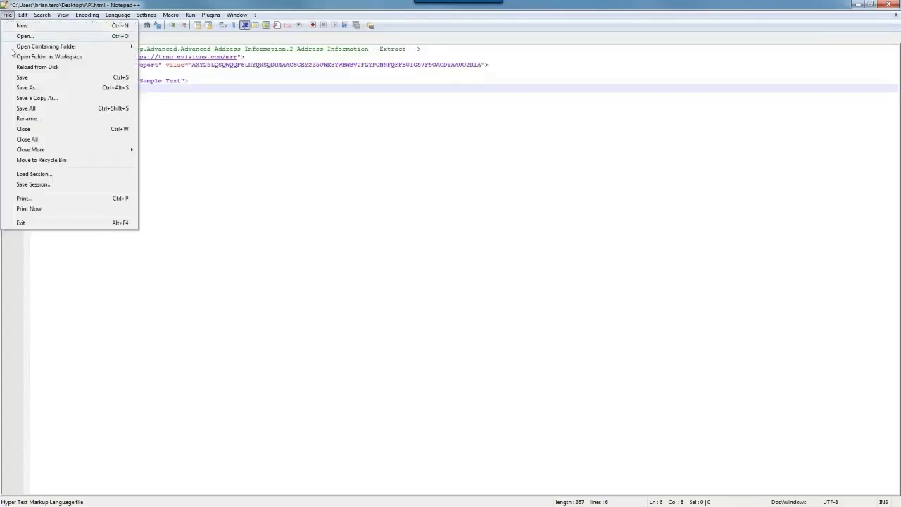
click(22, 77)
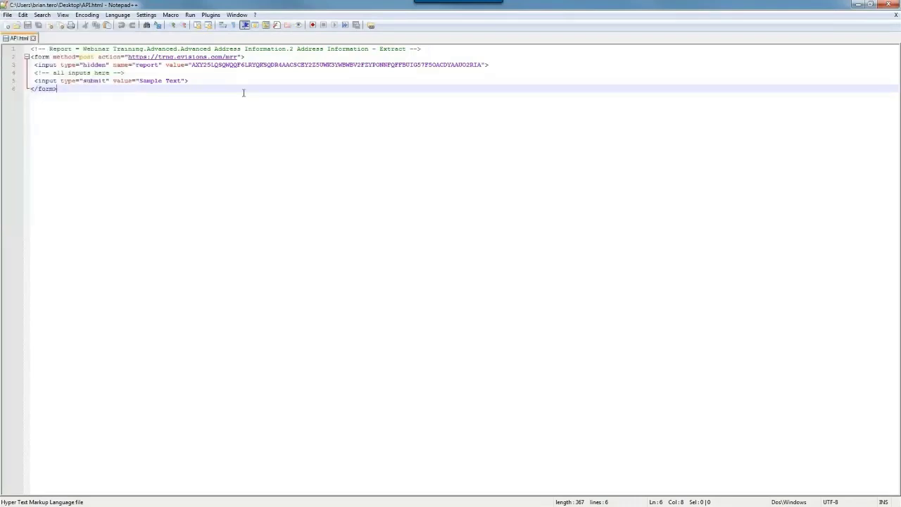
click(190, 14)
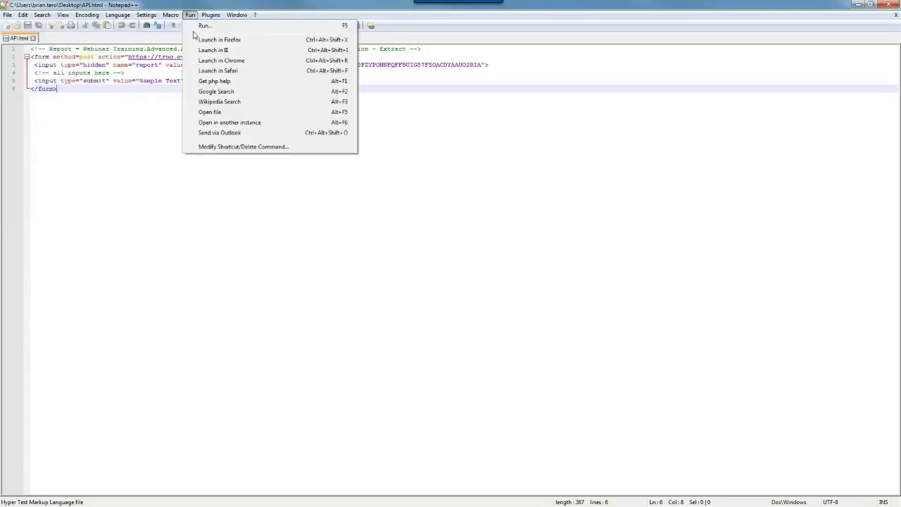
click(217, 62)
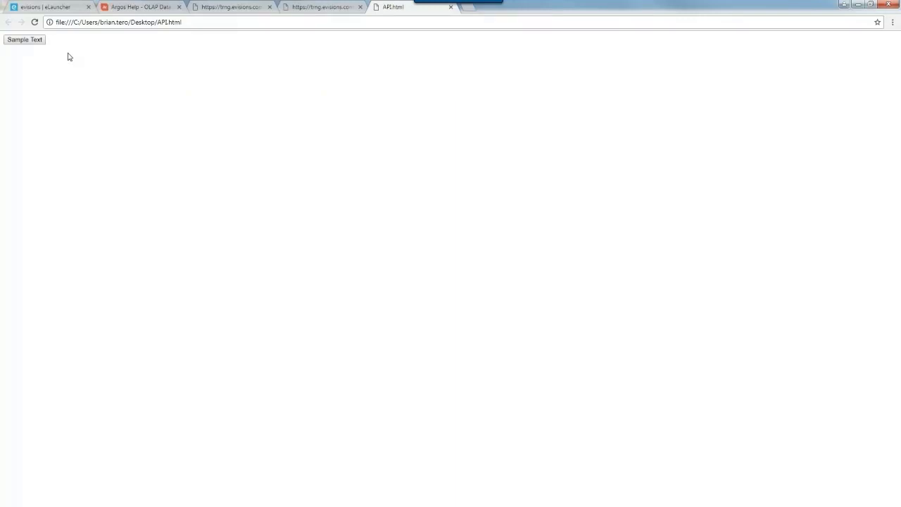
Submit the Sample Text form in Chrome to run the Argos report via POST.
click(25, 40)
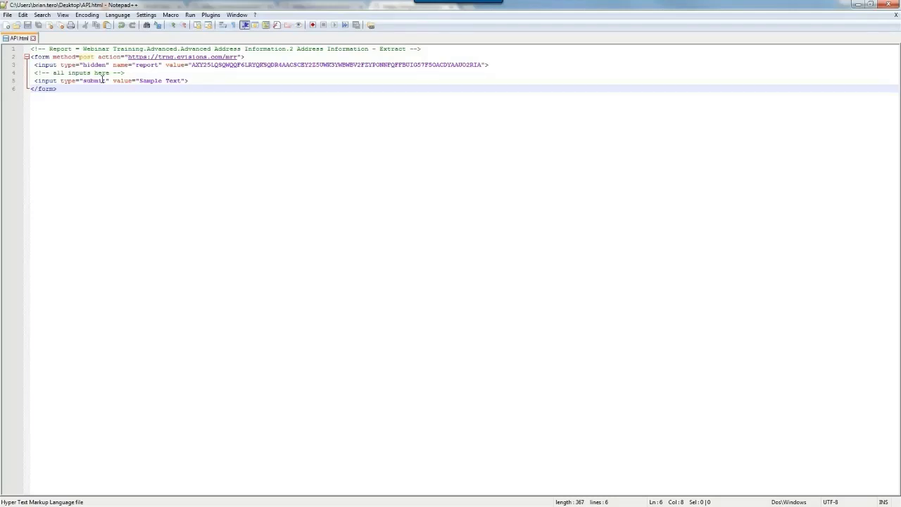
After the 'all inputs here' comment, add <input type="text" name="parm_MC_comments">.
click(187, 81)
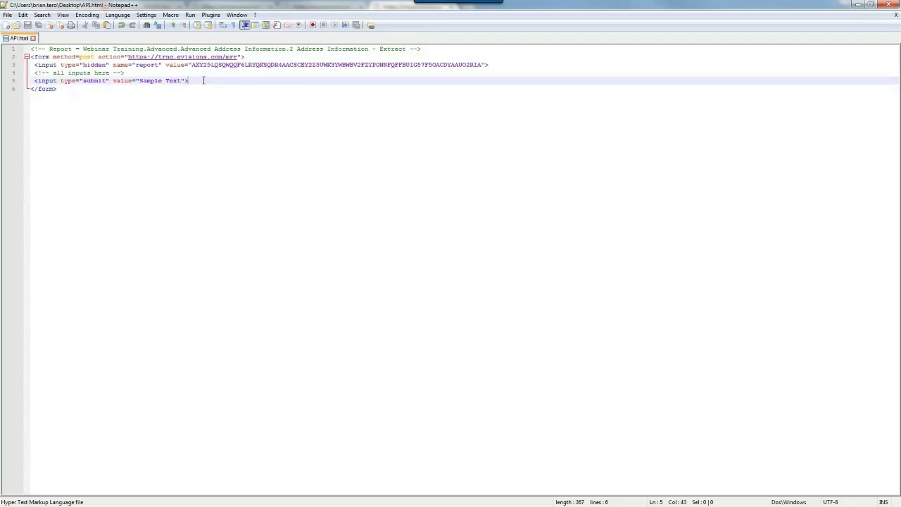
click(205, 72)
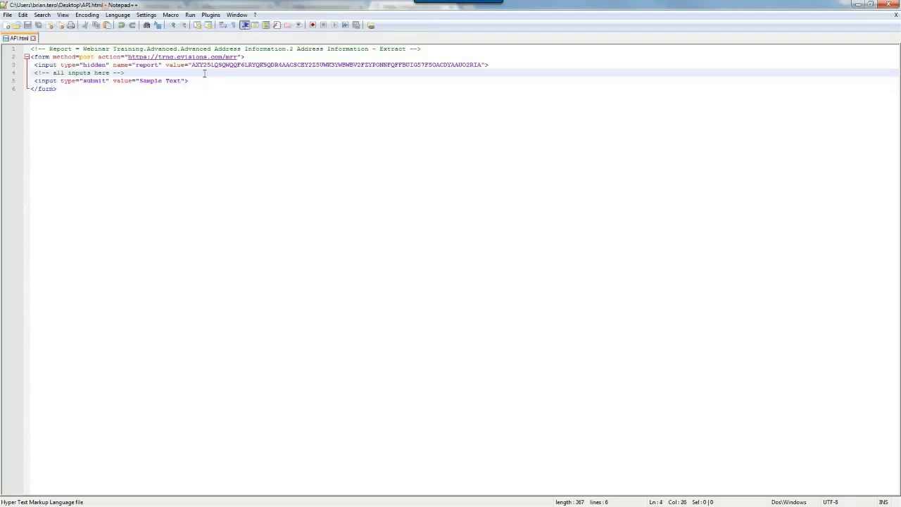
key(Return)
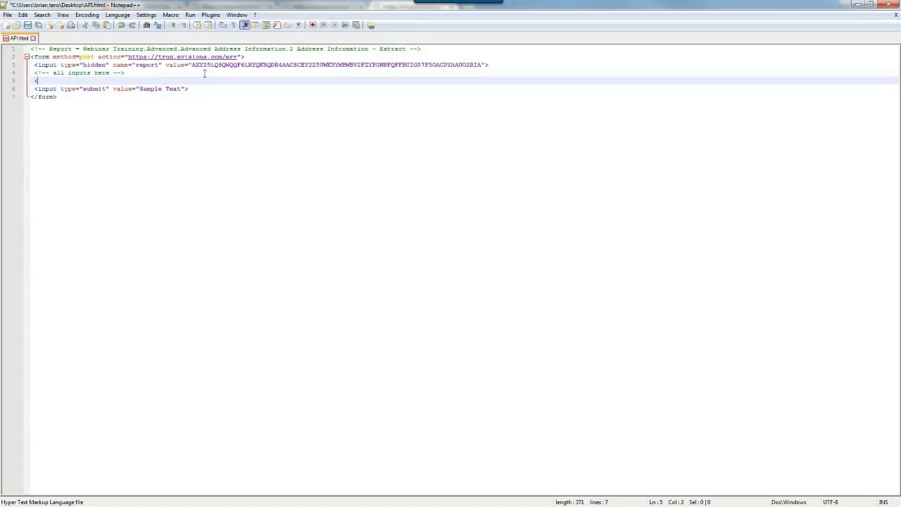
text(<input type="text)
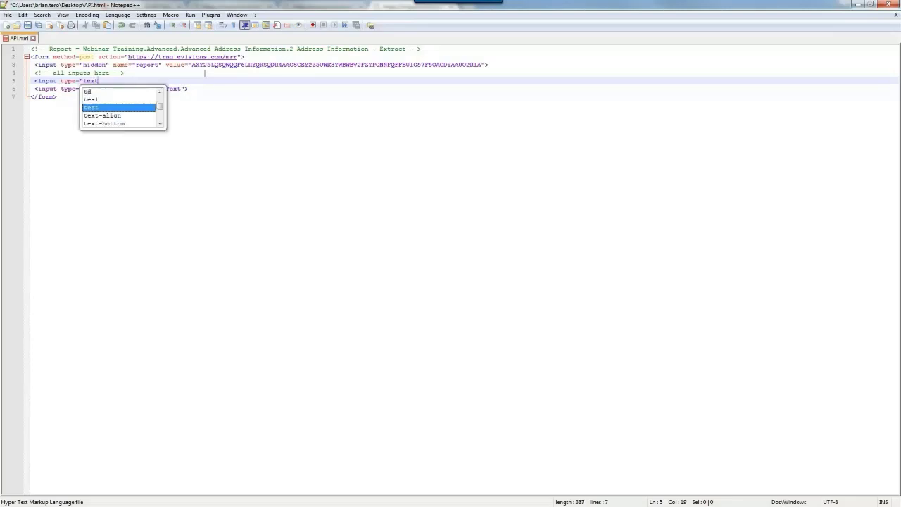
text(" name)
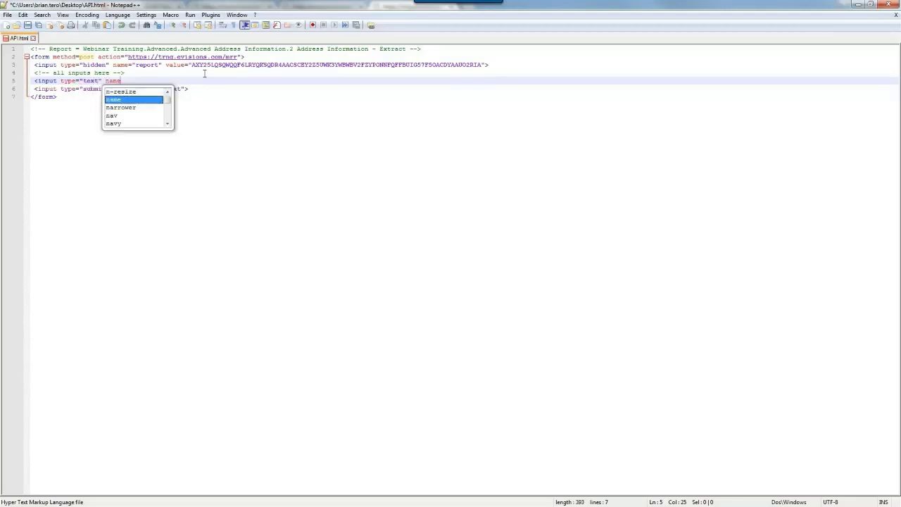
text(=")
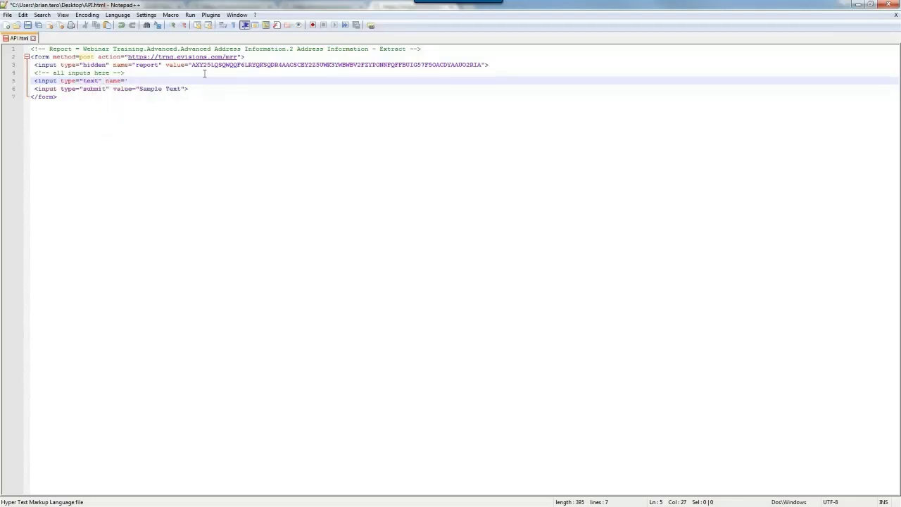
text(parm_MC)
text(_MM_comments)
text(">)
Save API.html, view it in Chrome, and focus the new comments text box.
click(7, 15)
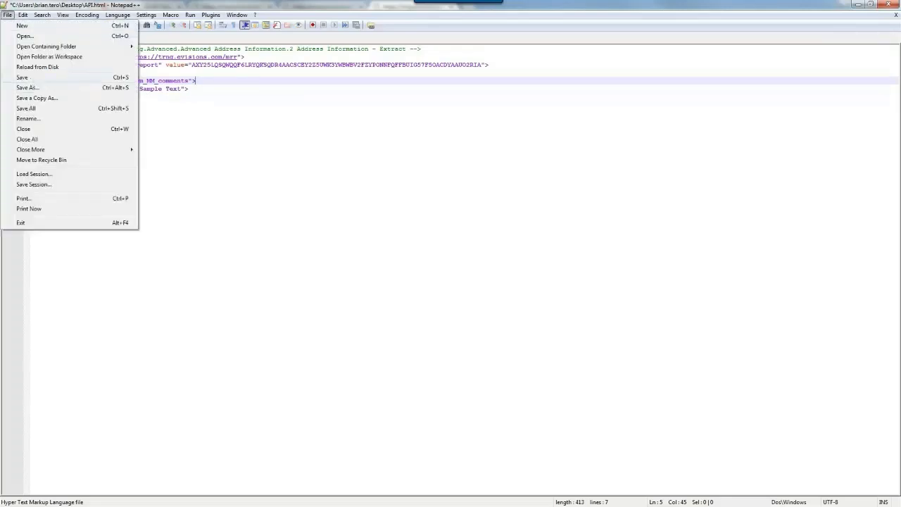
click(30, 79)
click(190, 15)
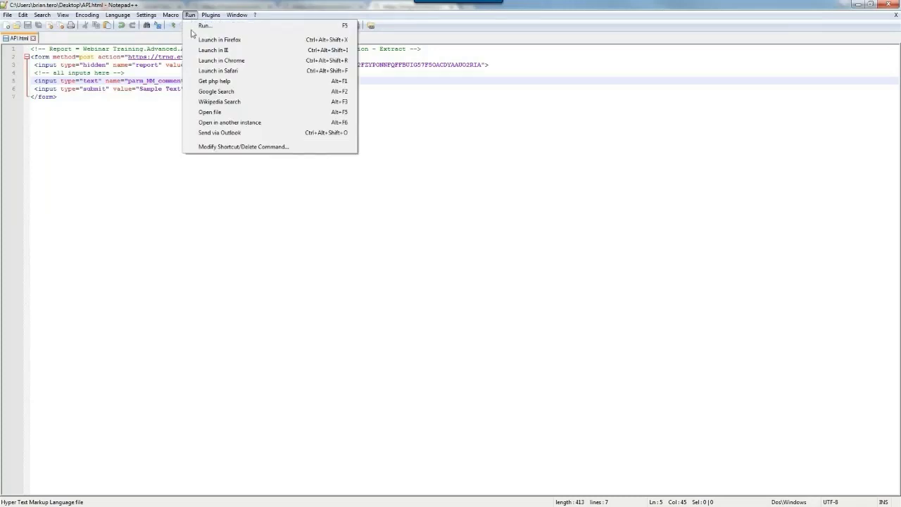
click(221, 61)
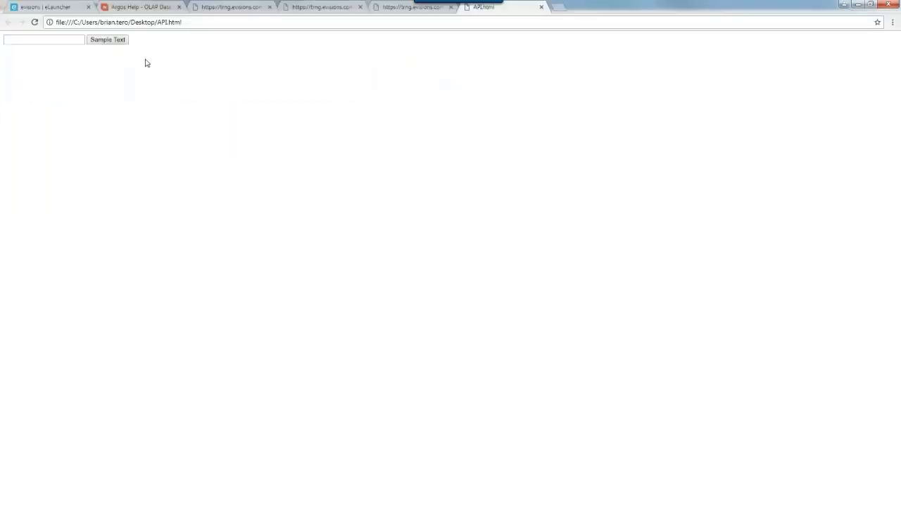
click(57, 41)
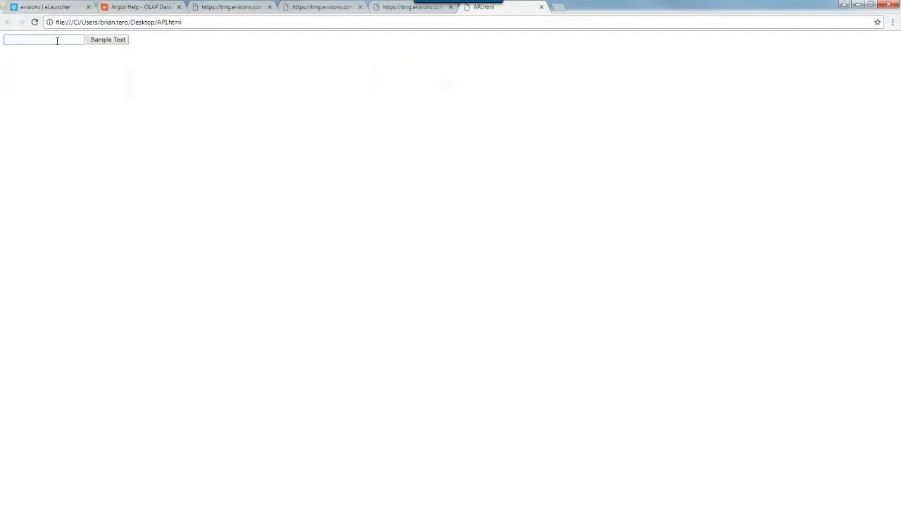